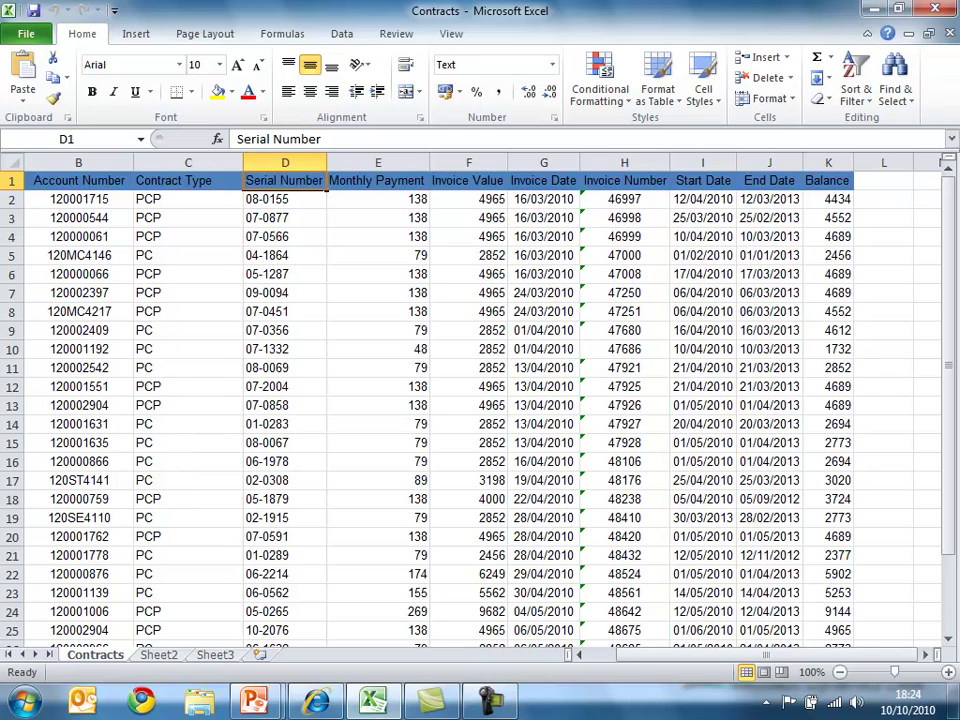
# Switch to the Microsoft Dynamics CRM browser window and start the Import Data Wizard.
pyautogui.hotkey('alt', 'Tab')
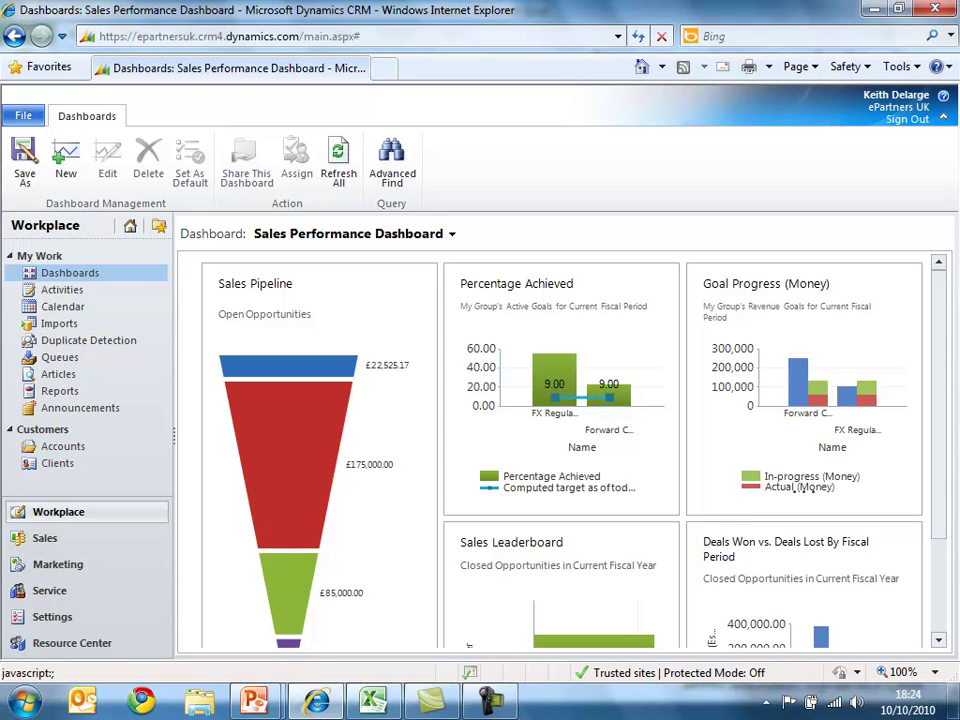
pyautogui.click(22, 116)
pyautogui.moveTo(45, 203)
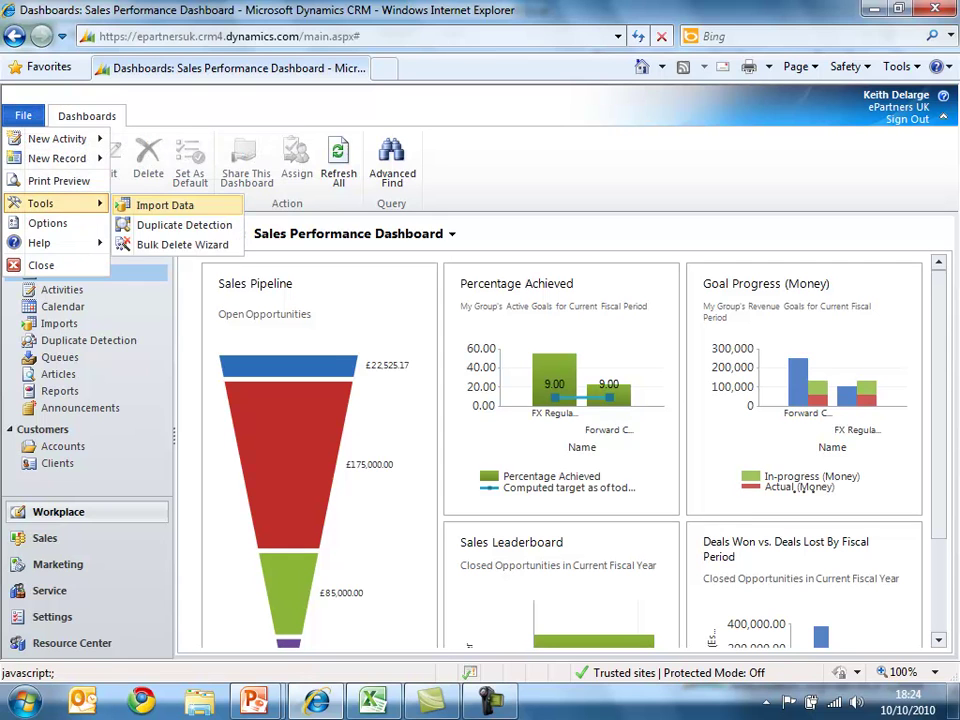
pyautogui.click(165, 205)
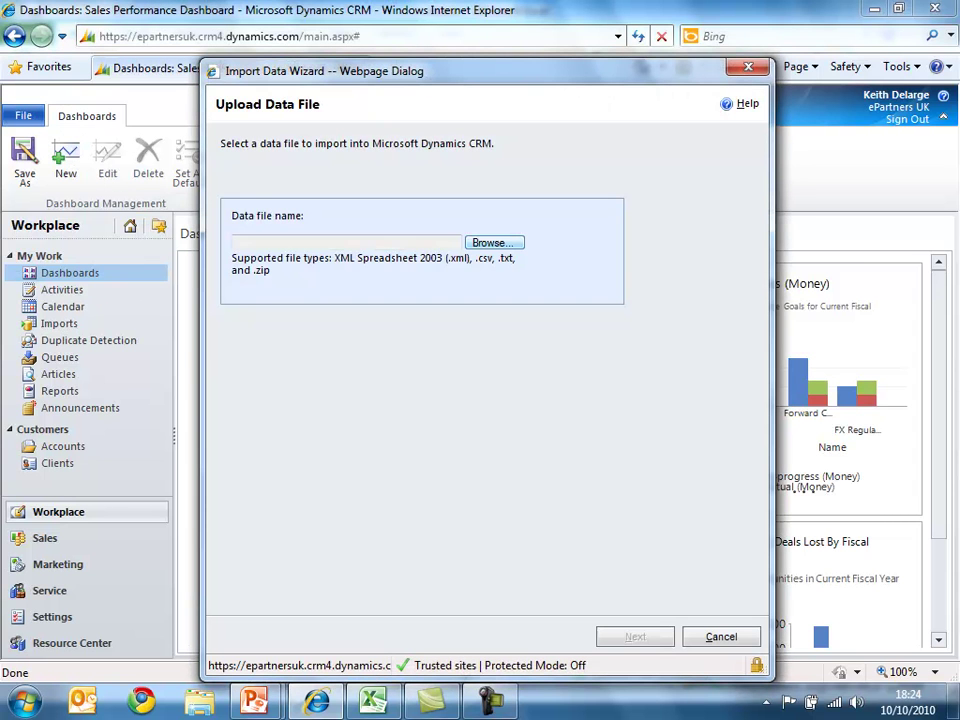
# Upload the Contracts CSV file from the Sample Data folder and accept the Default (Automatic Mapping) data map.
pyautogui.click(493, 243)
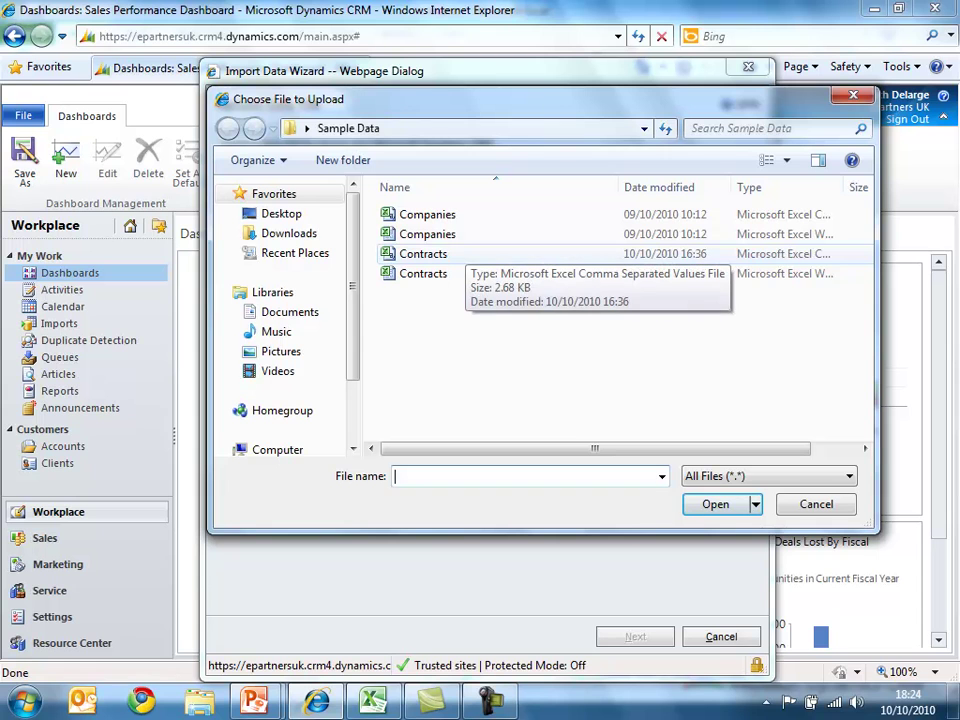
pyautogui.doubleClick(440, 254)
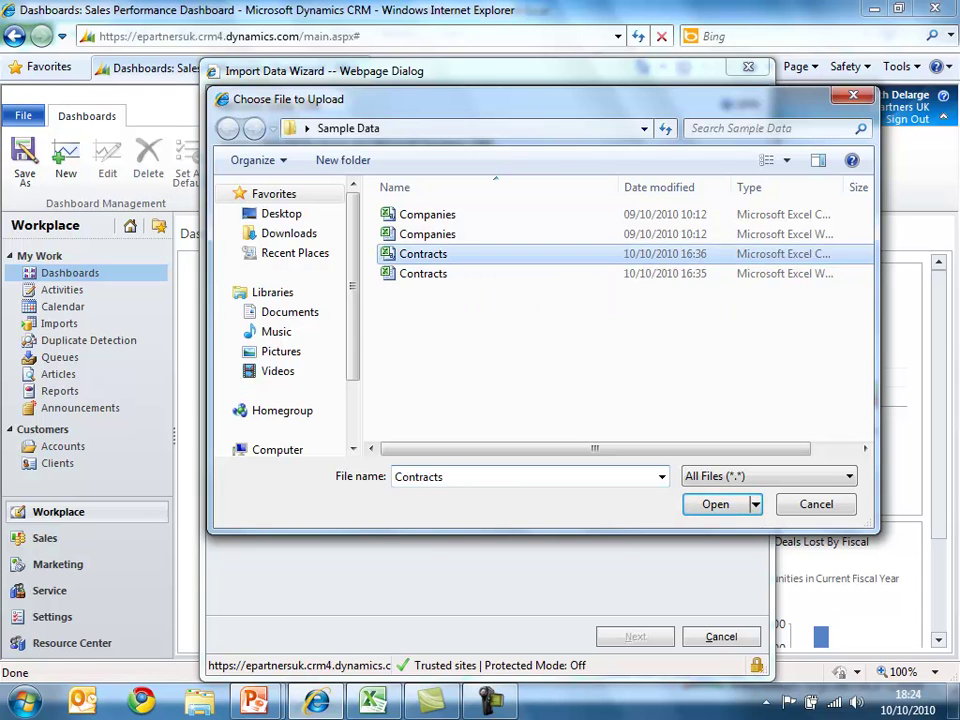
pyautogui.click(640, 637)
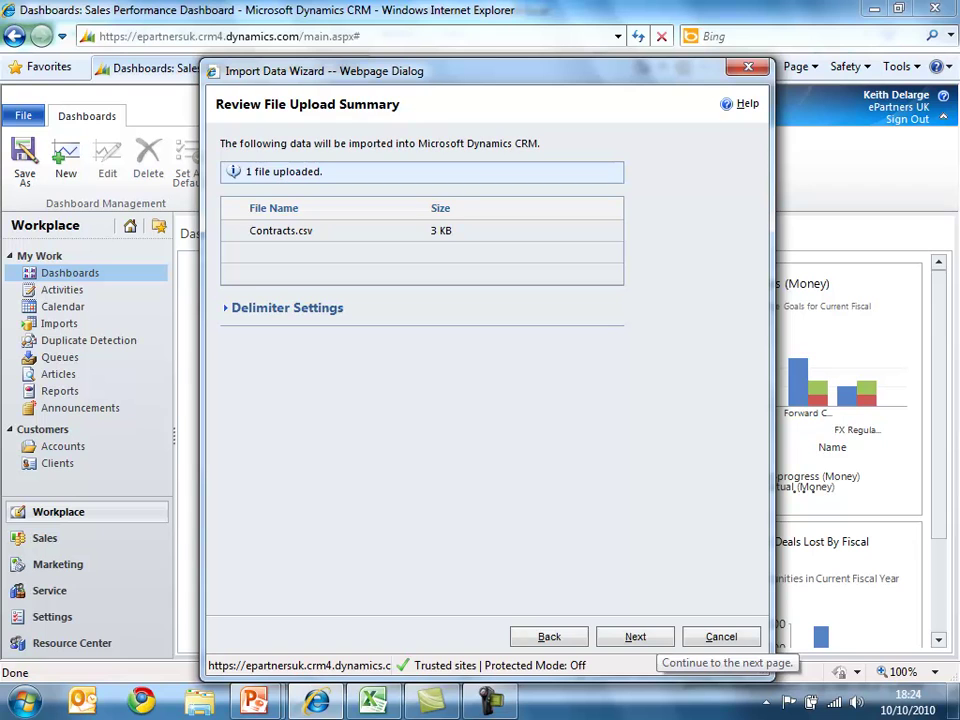
pyautogui.click(636, 637)
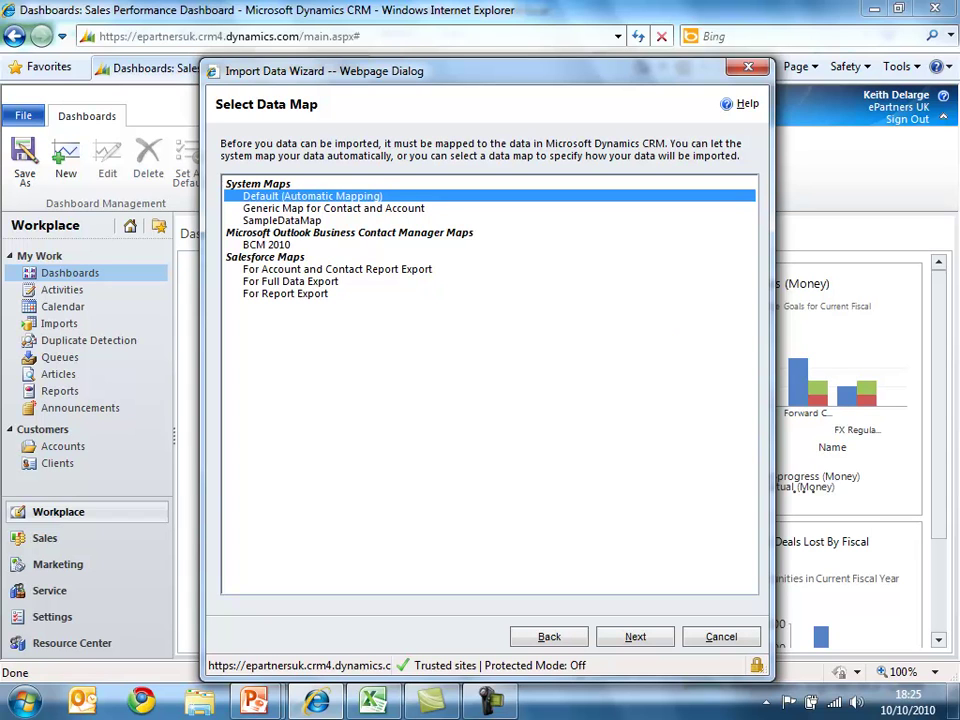
pyautogui.click(635, 637)
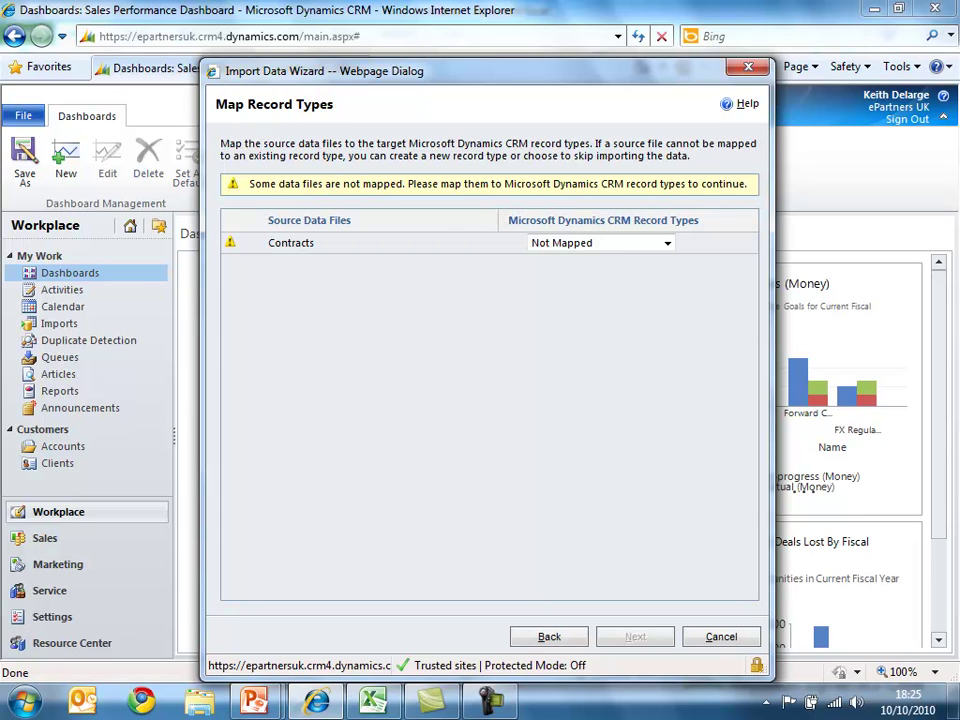
# Map the Contracts source file to a new record type named Service Contract.
pyautogui.click(667, 243)
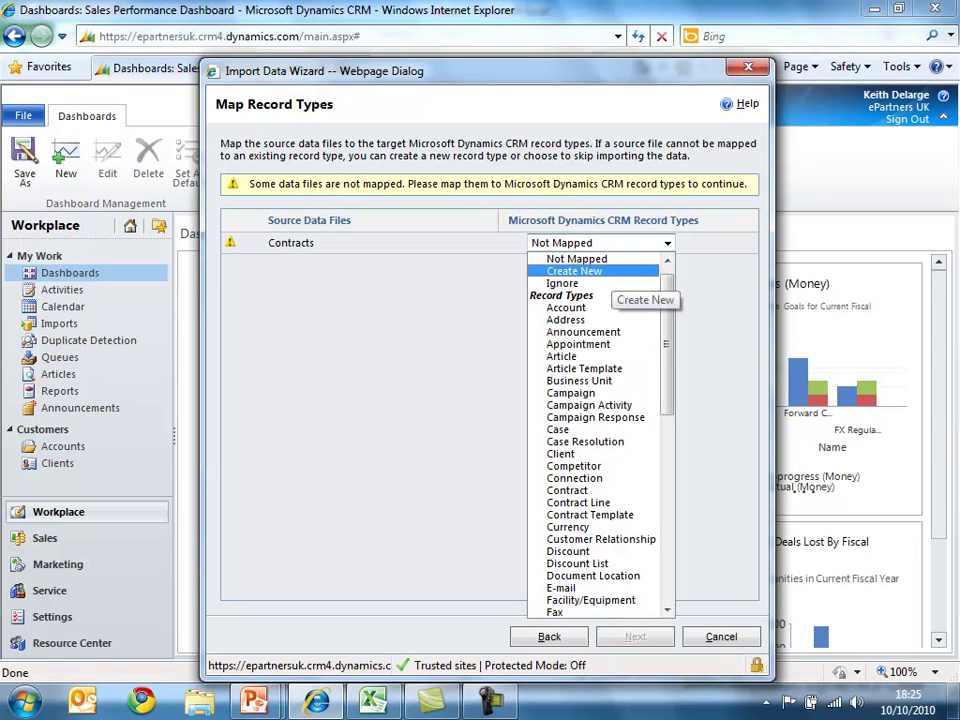
pyautogui.click(600, 271)
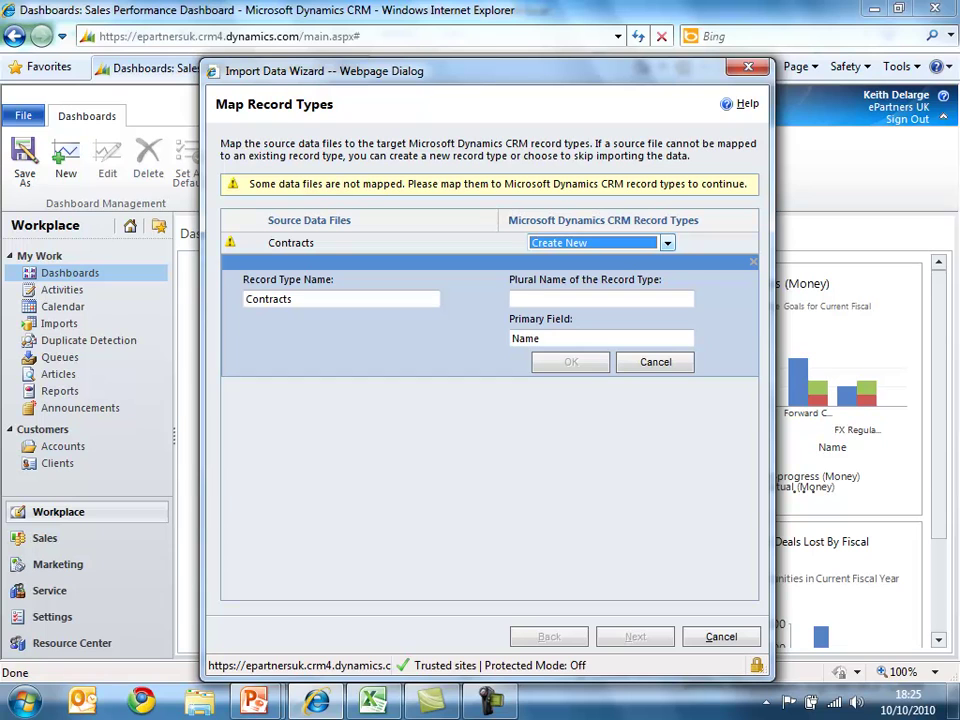
pyautogui.click(246, 298)
pyautogui.write('Service')
pyautogui.press('End')
pyautogui.press('BackSpace')
# Give the new record type the plural name Service Contracts and the primary field AccountNumber, and confirm it.
pyautogui.press('Tab')
pyautogui.write('S')
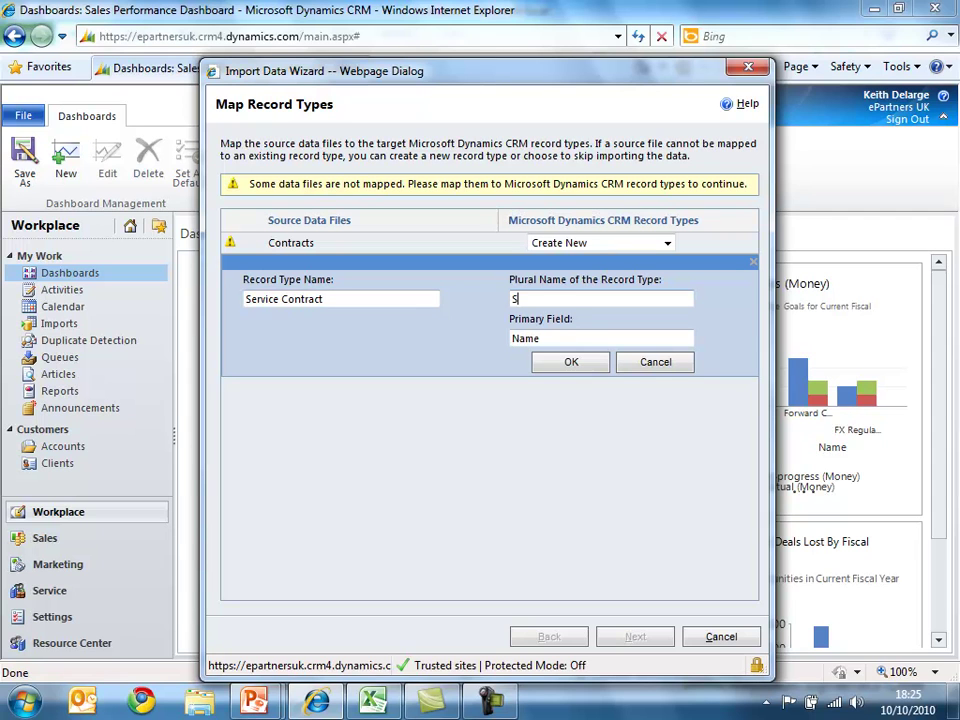
pyautogui.write('ervice Contracts')
pyautogui.press('Tab')
pyautogui.hotkey('shift', 'Home')
pyautogui.write('Account')
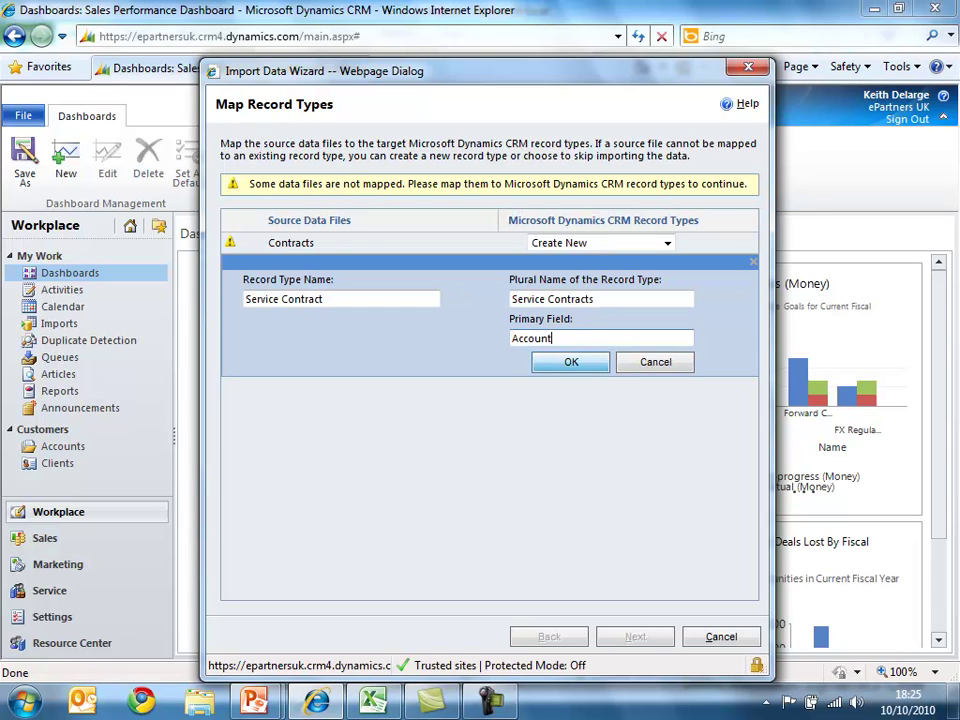
pyautogui.write('Number')
pyautogui.press('Return')
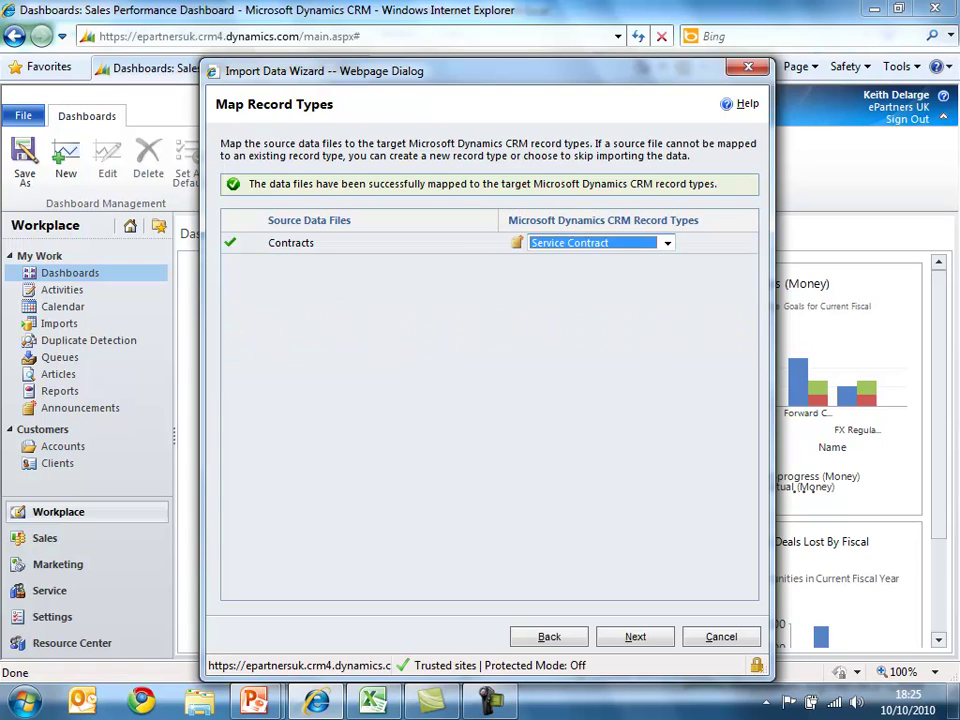
# Continue to the field mapping and map the Account Number source field to the required AccountNumber field.
pyautogui.click(635, 637)
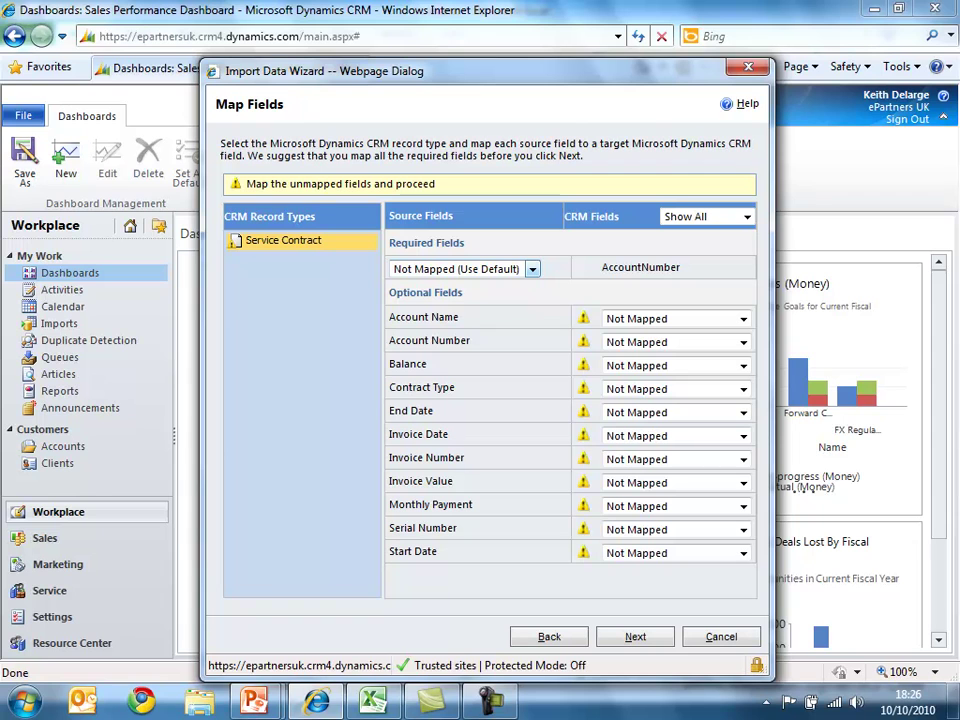
pyautogui.click(532, 269)
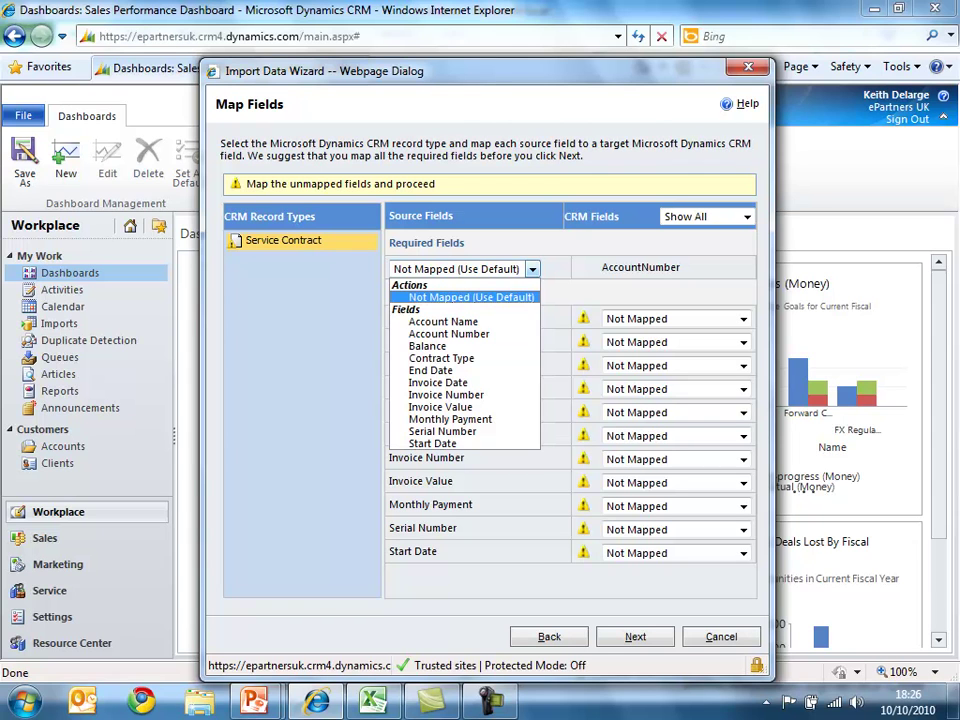
pyautogui.click(449, 333)
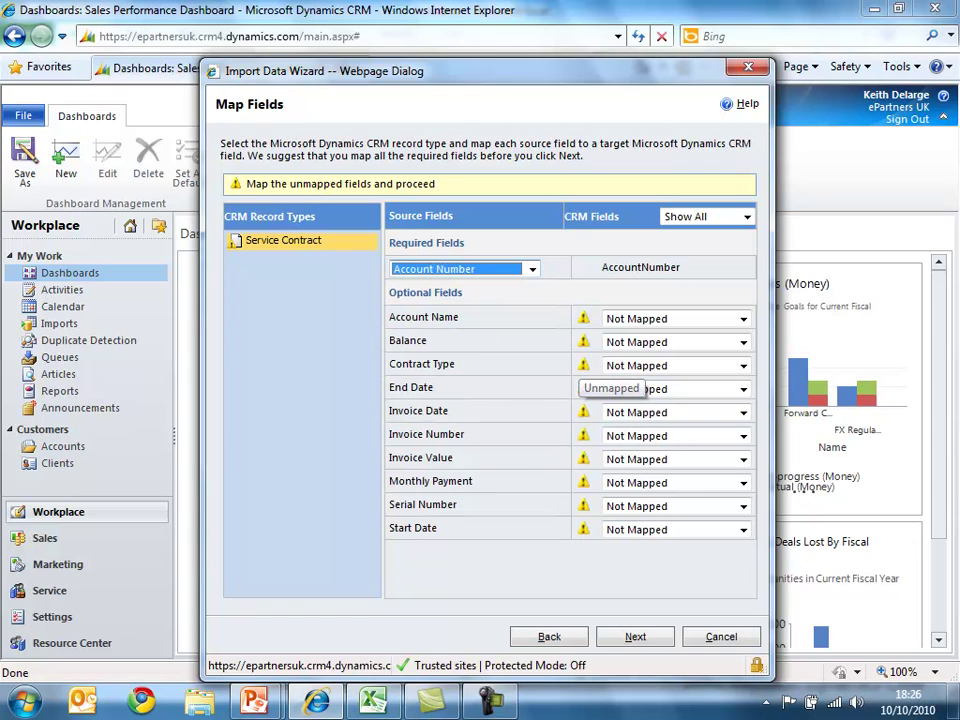
# Map Account Name to a new Lookup field related to the Account record type, referring to its Account Name field.
pyautogui.click(743, 318)
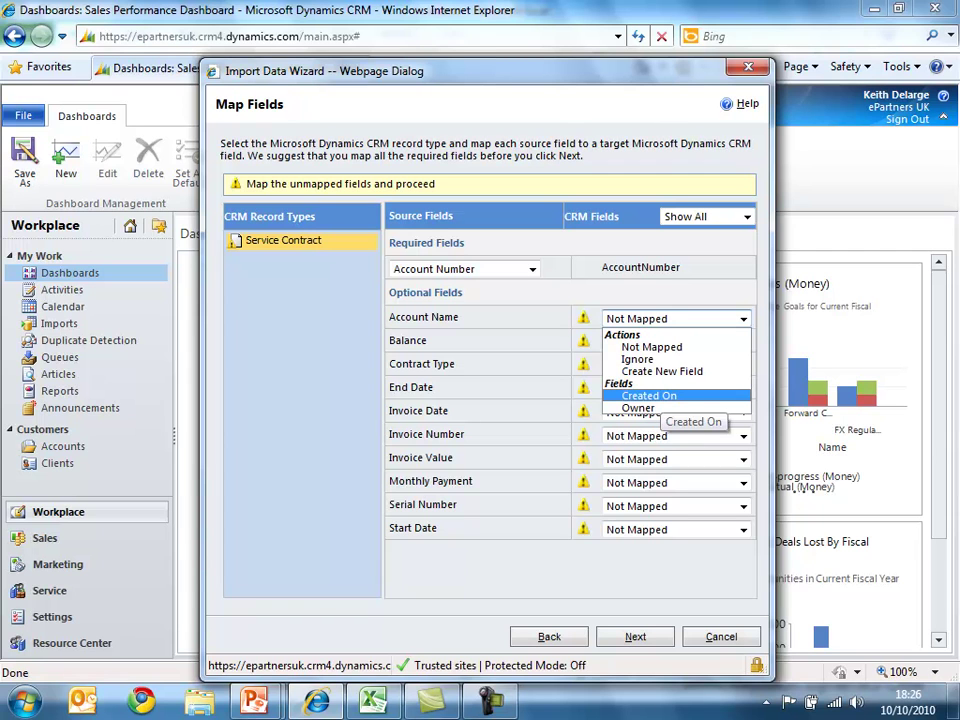
pyautogui.click(661, 371)
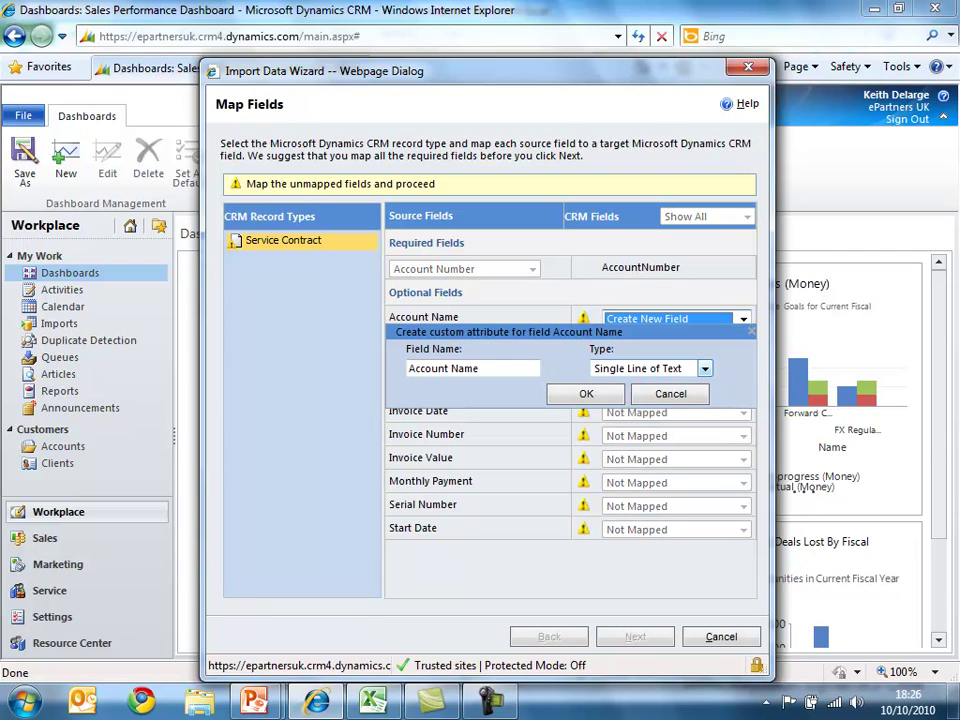
pyautogui.click(704, 368)
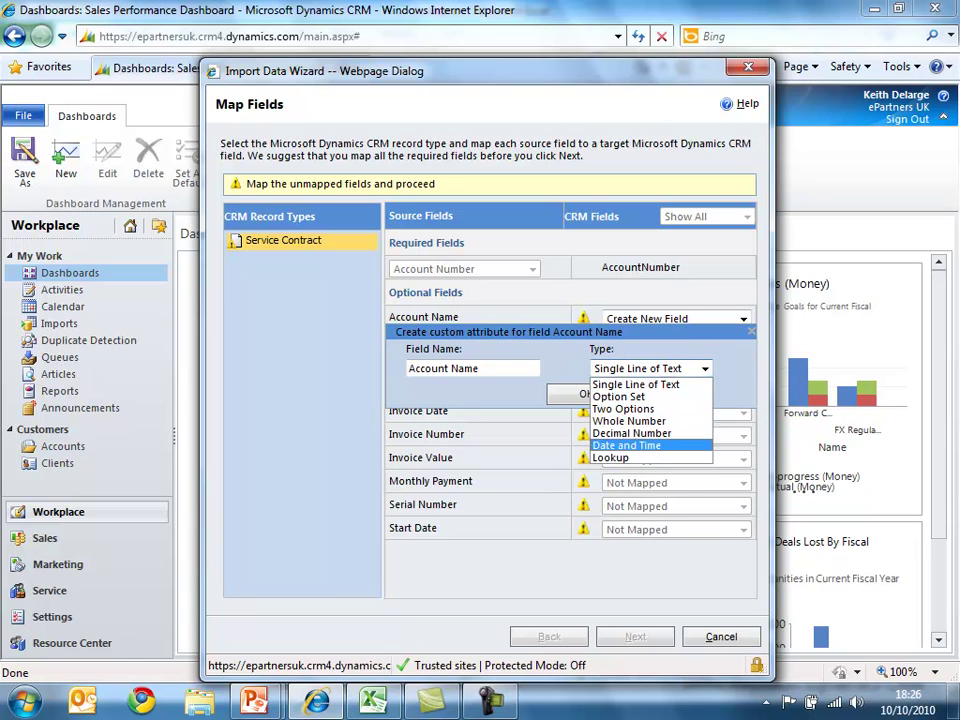
pyautogui.press('Down')
pyautogui.press('Return')
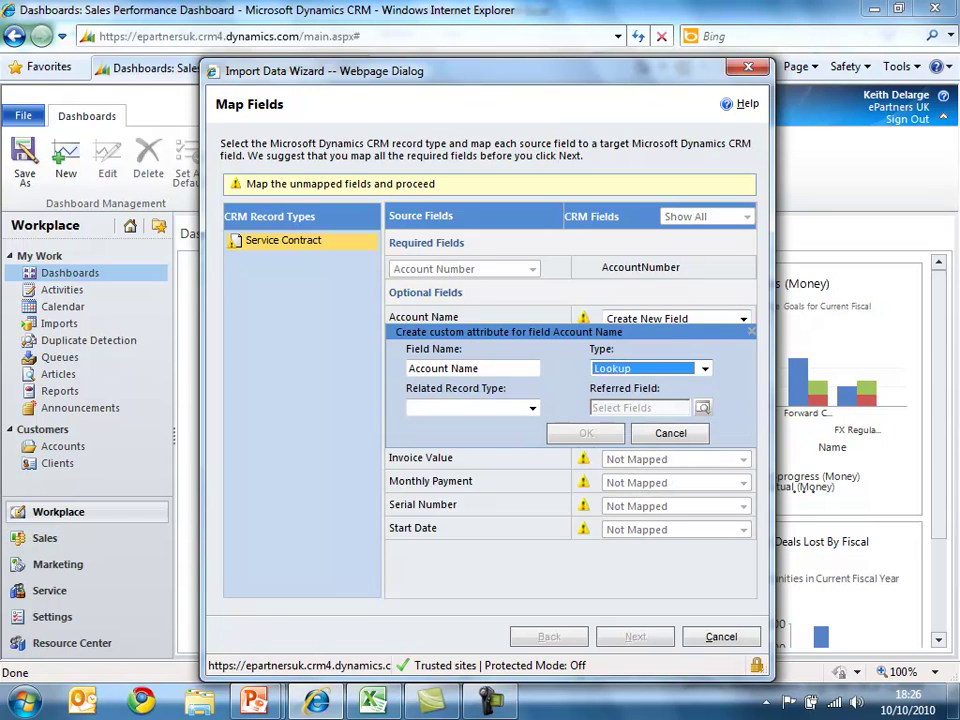
pyautogui.click(532, 408)
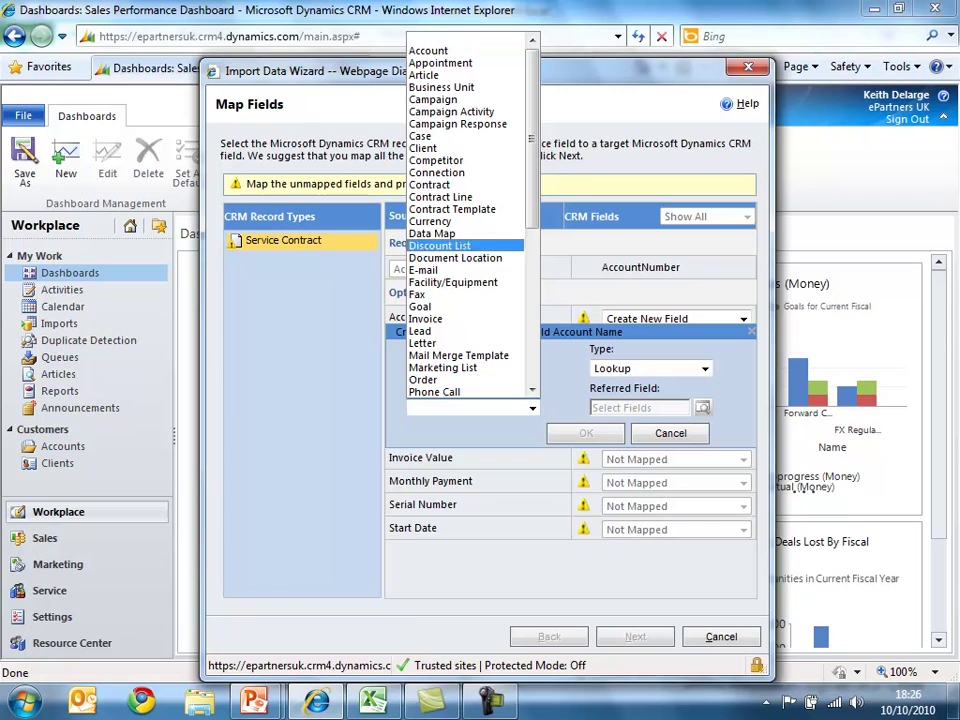
pyautogui.press('Up')
pyautogui.press('Return')
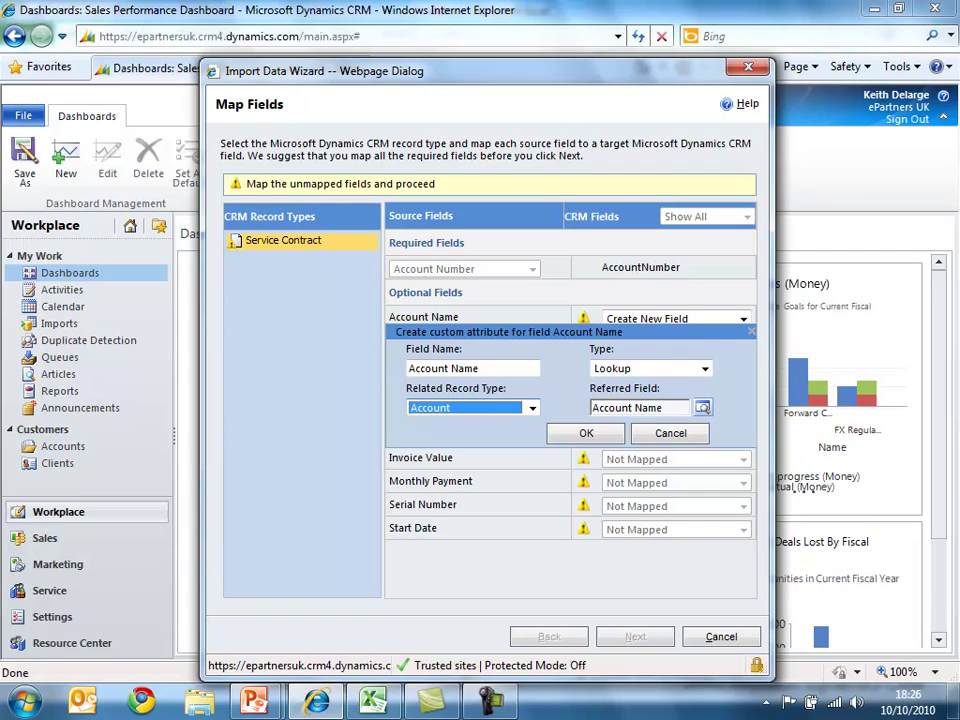
pyautogui.click(586, 433)
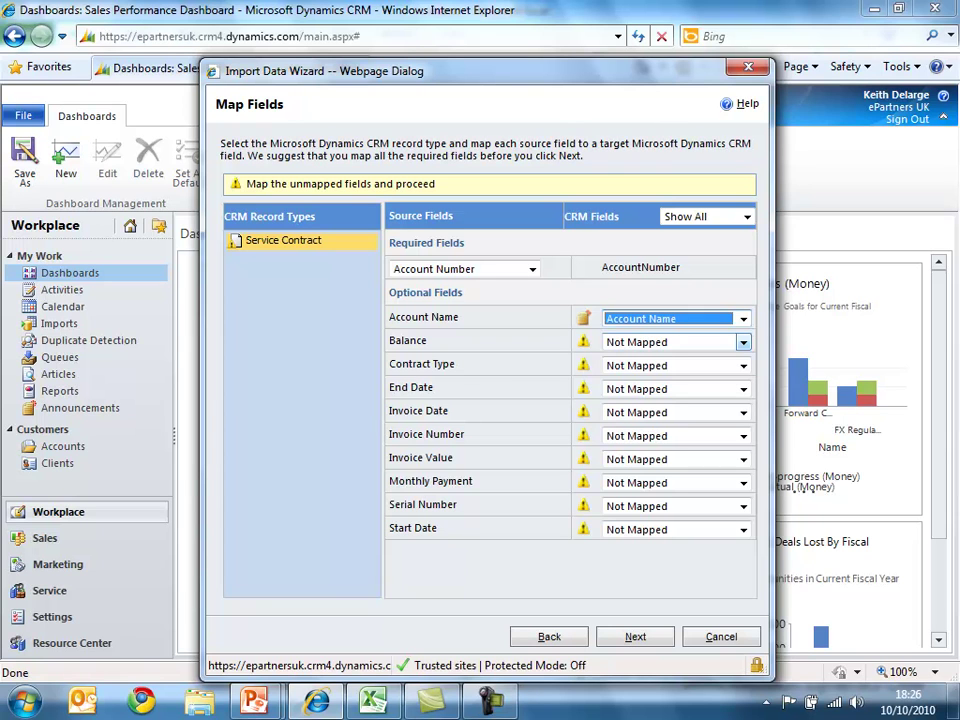
# Map the Balance source field to a new custom field named Balance.
pyautogui.click(743, 342)
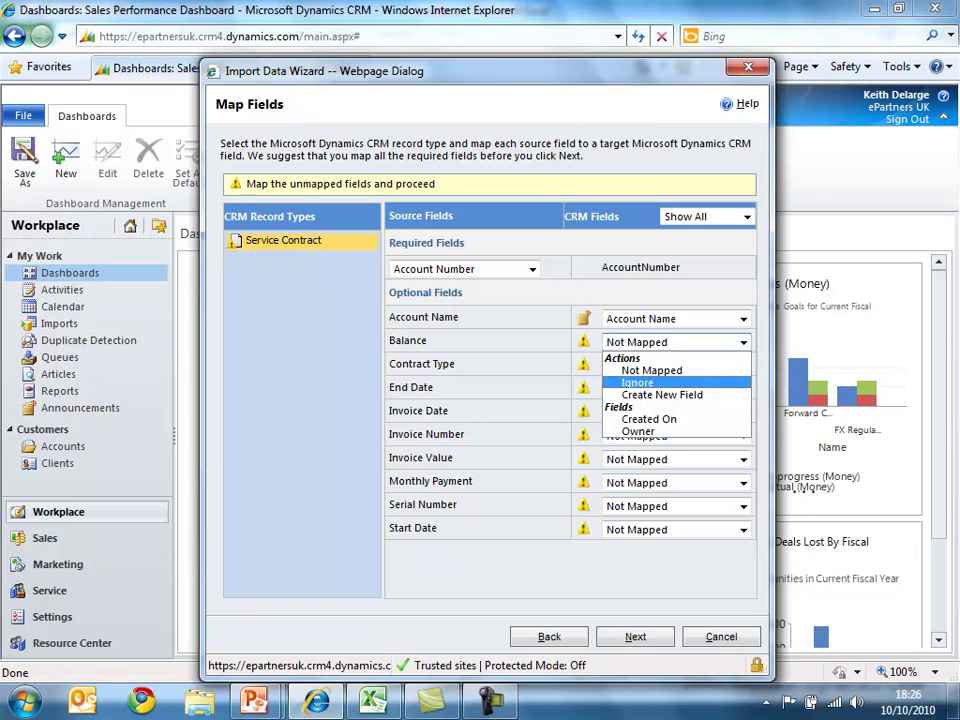
pyautogui.press('Return')
pyautogui.hotkey('alt', 'Down')
pyautogui.press('Down')
pyautogui.press('Down')
pyautogui.press('Down')
pyautogui.press('Return')
pyautogui.press('Tab')
pyautogui.press('Return')
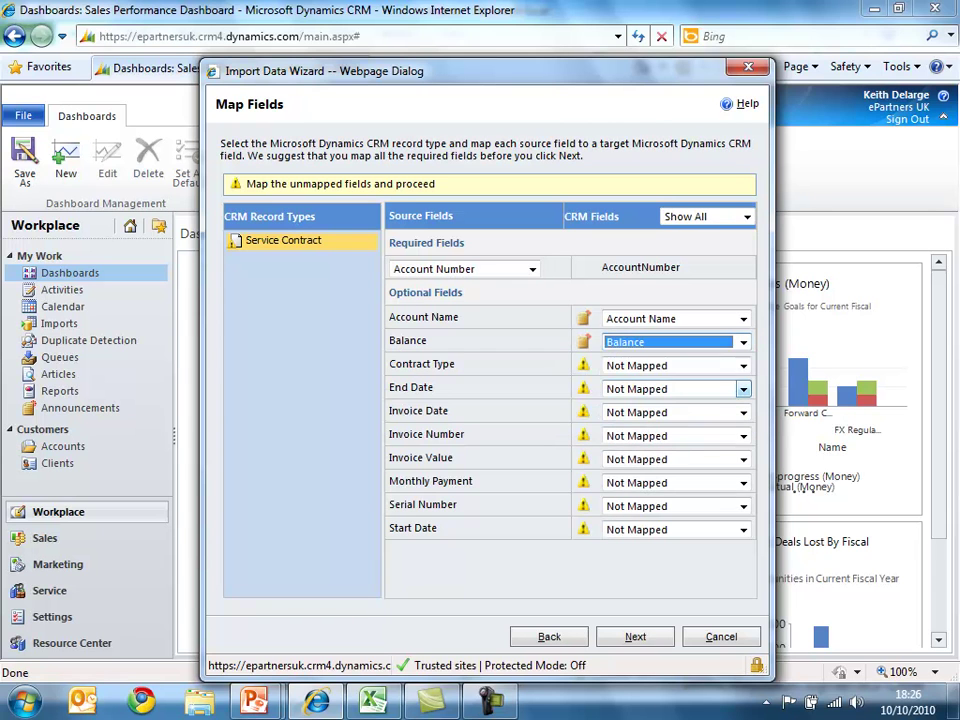
# Map the Contract Type source field to a new custom field of type Option Set.
pyautogui.hotkey('alt', 'Down')
pyautogui.press('Down')
pyautogui.press('Down')
pyautogui.press('Return')
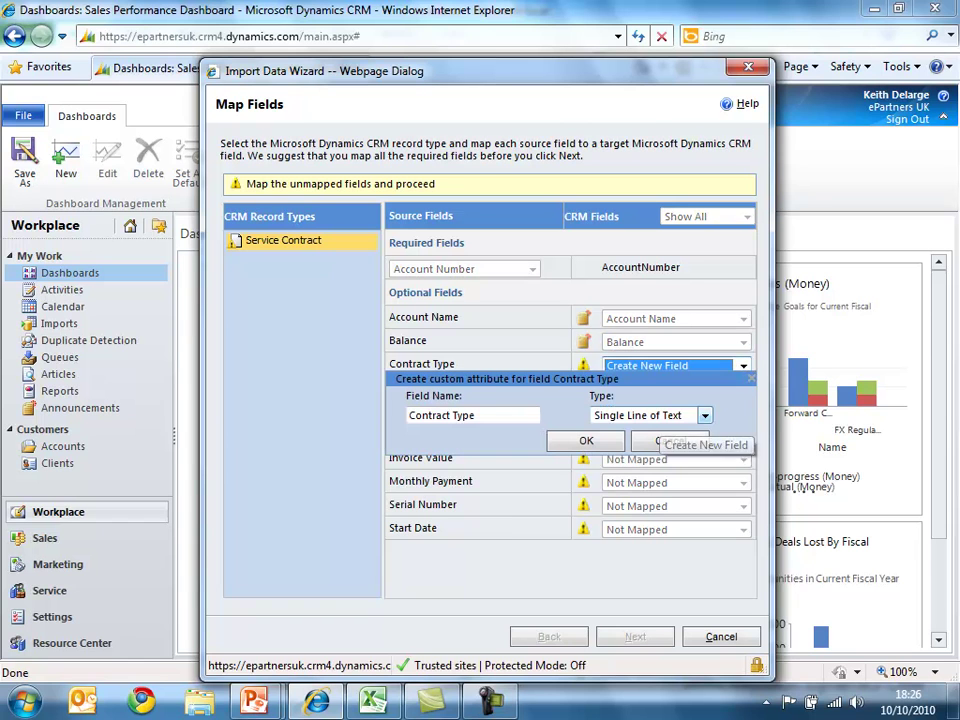
pyautogui.hotkey('alt', 'Down')
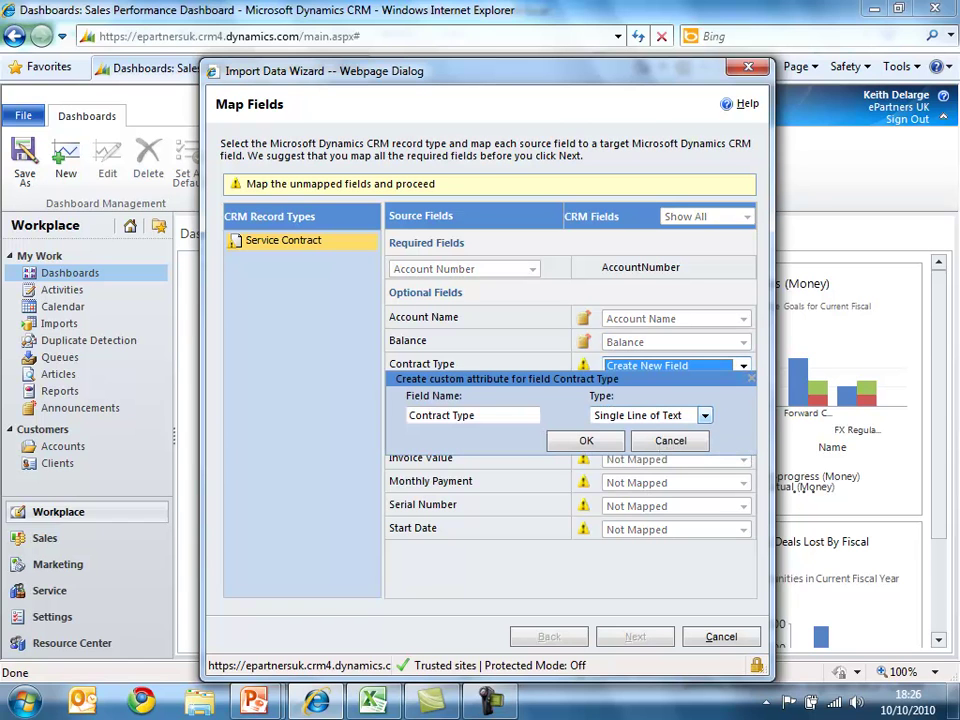
pyautogui.click(705, 415)
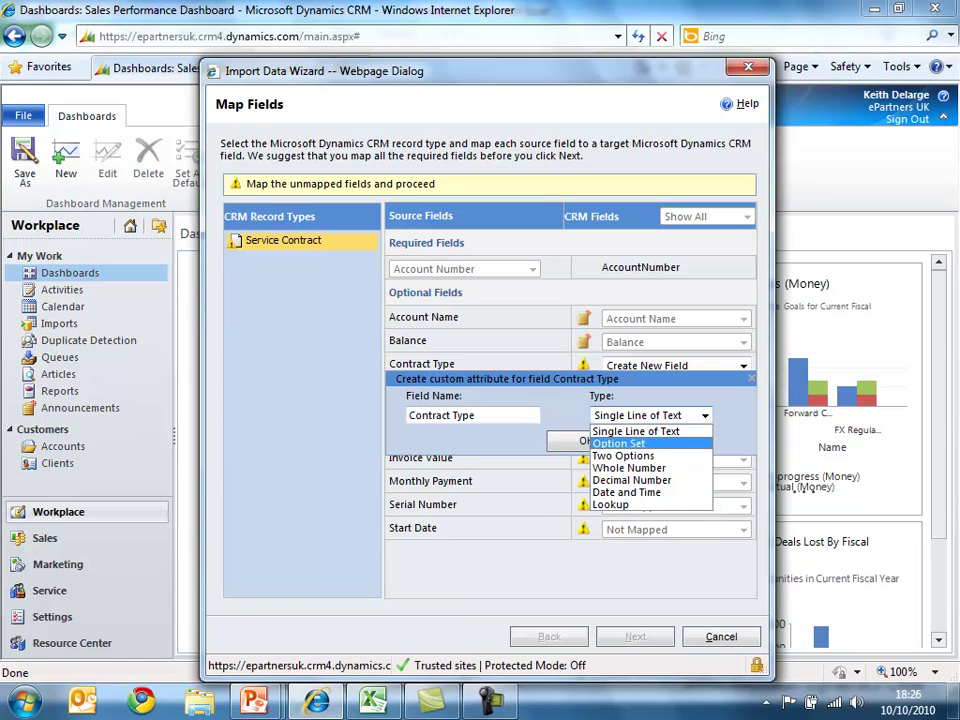
pyautogui.press('Return')
pyautogui.press('Return')
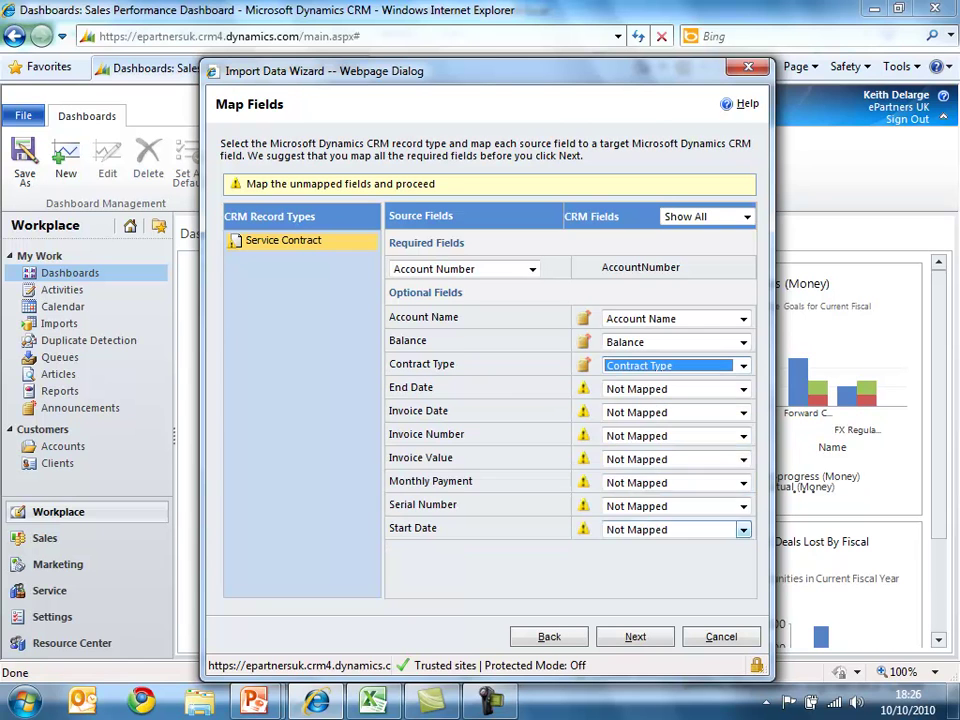
# Map the End Date source field to a new custom field of type Date and Time.
pyautogui.click(743, 389)
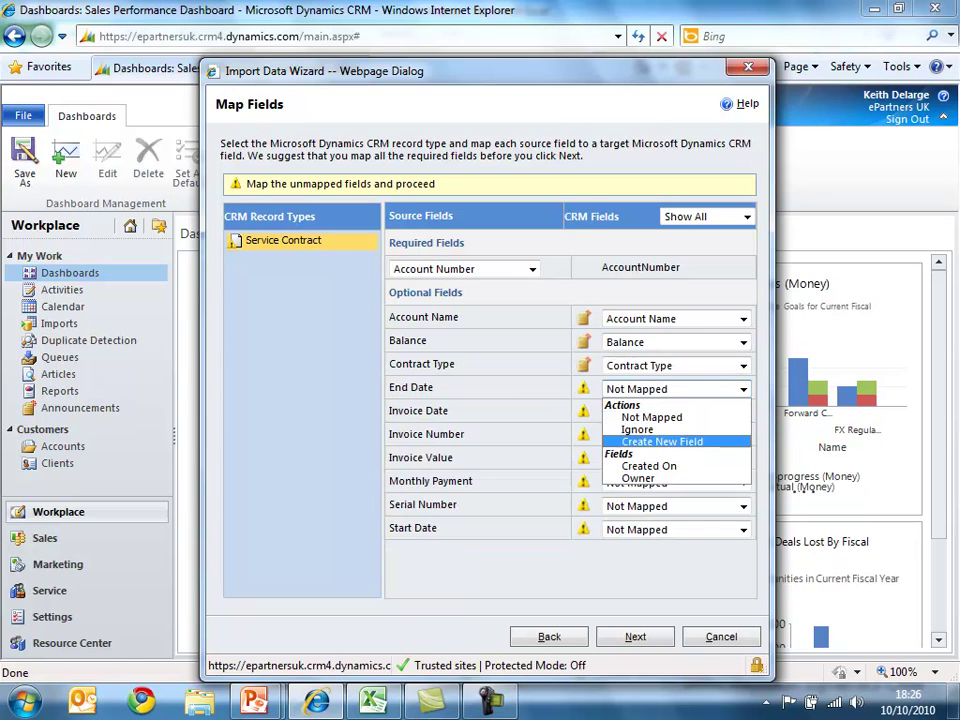
pyautogui.click(664, 441)
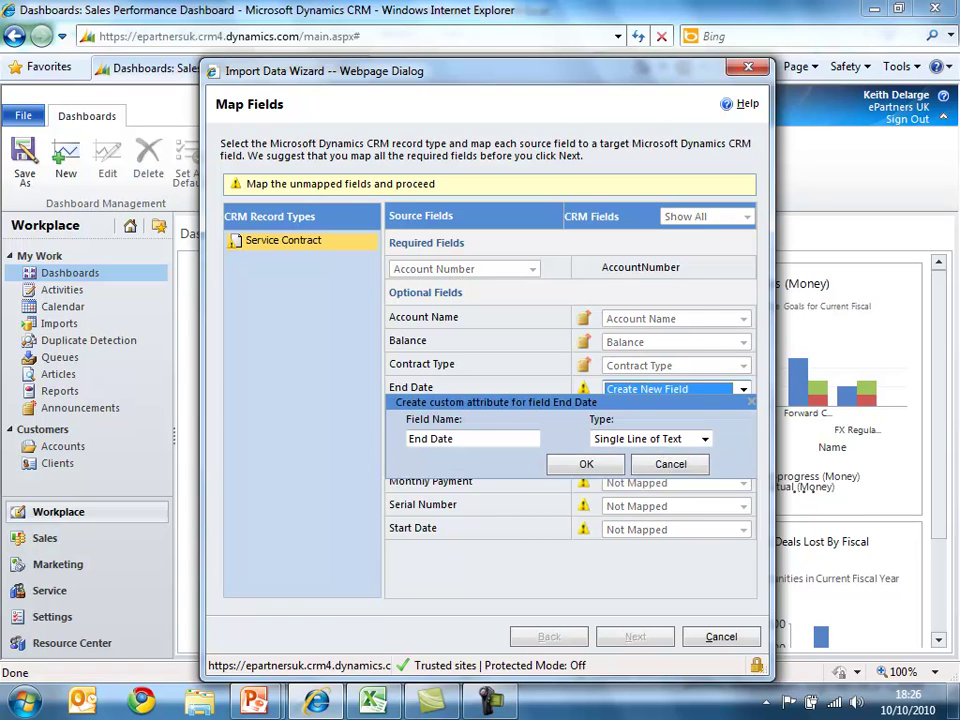
pyautogui.press('Tab')
pyautogui.hotkey('alt', 'Down')
pyautogui.press('Down')
pyautogui.press('Down')
pyautogui.press('Down')
pyautogui.press('Down')
pyautogui.press('Down')
pyautogui.press('Return')
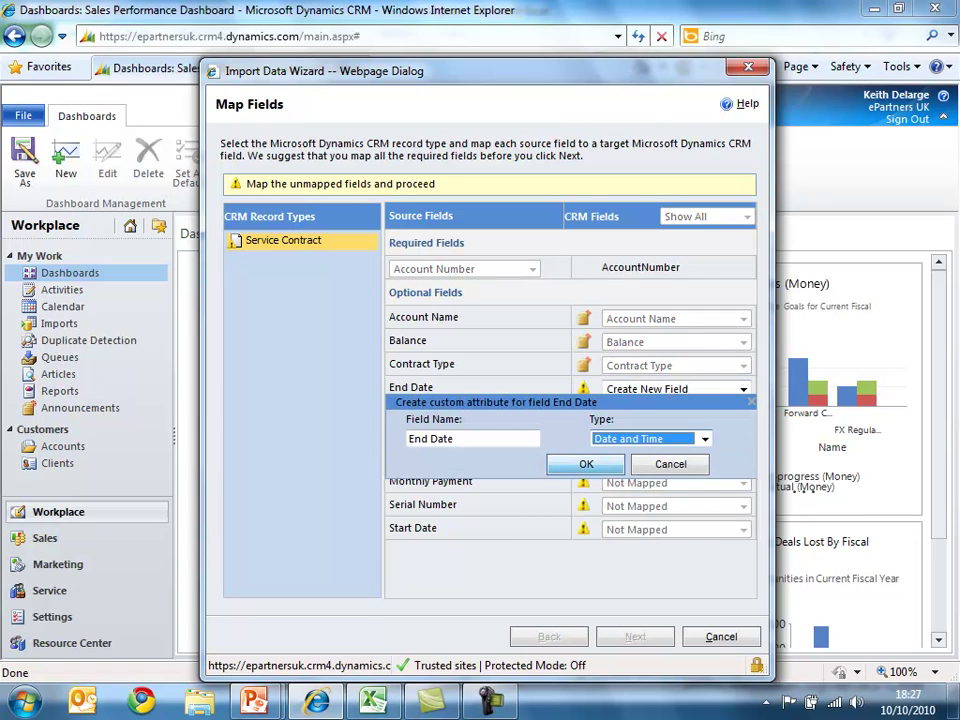
pyautogui.press('Return')
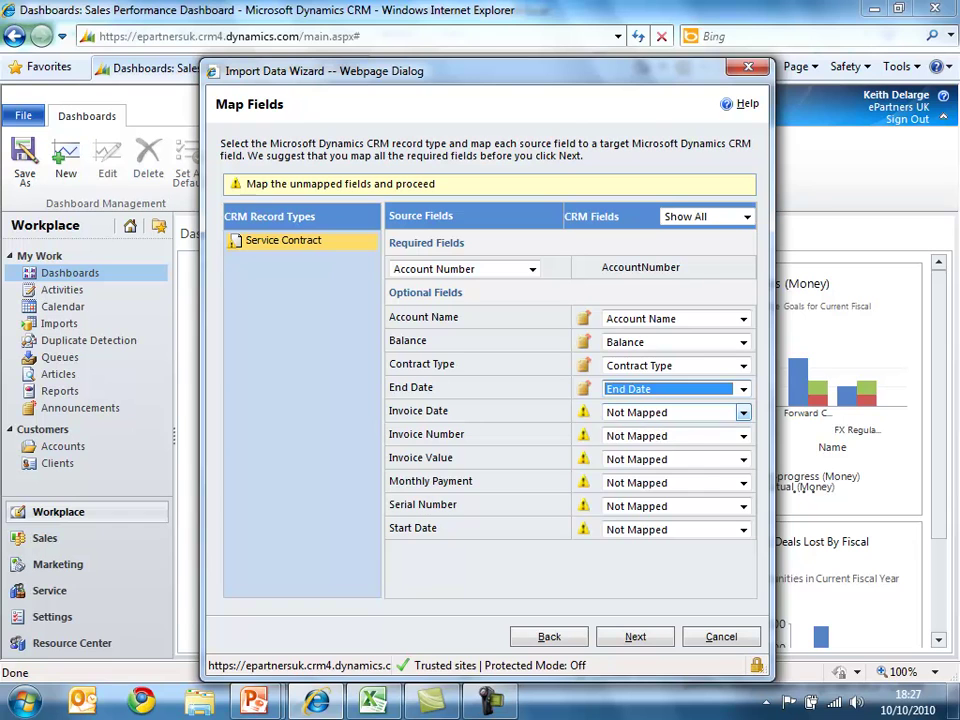
# Map the Invoice Date source field to a new custom field of type Date and Time.
pyautogui.press('Tab')
pyautogui.hotkey('alt', 'Down')
pyautogui.press('Down')
pyautogui.press('Down')
pyautogui.press('Down')
pyautogui.press('Up')
pyautogui.press('Return')
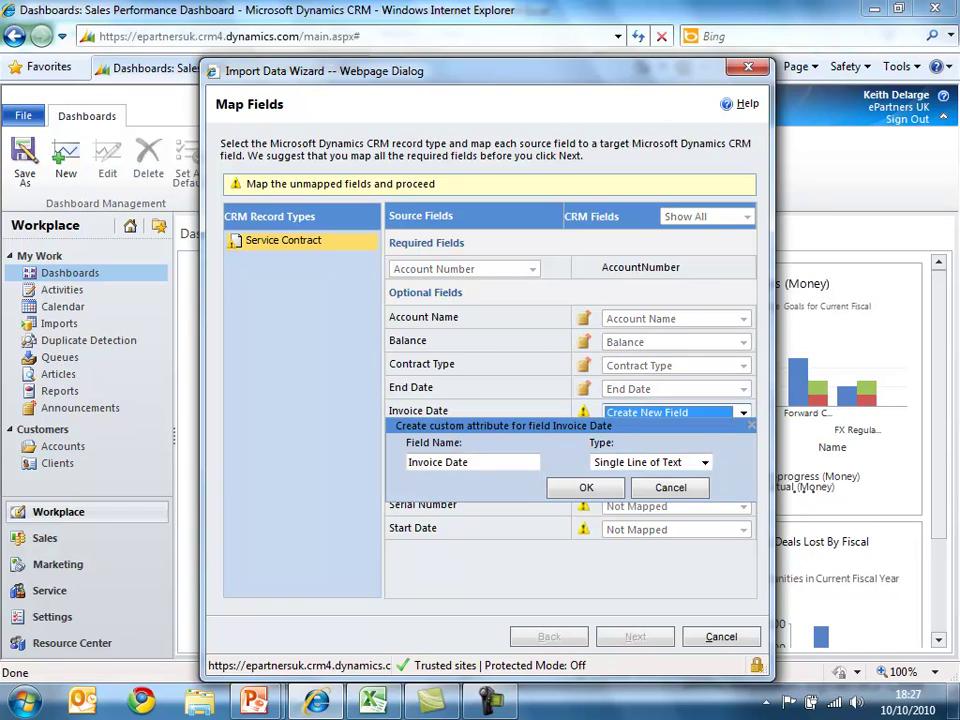
pyautogui.press('Tab')
pyautogui.hotkey('alt', 'Down')
pyautogui.press('Down')
pyautogui.press('Down')
pyautogui.press('Down')
pyautogui.press('Down')
pyautogui.press('Down')
pyautogui.press('Return')
pyautogui.press('Tab')
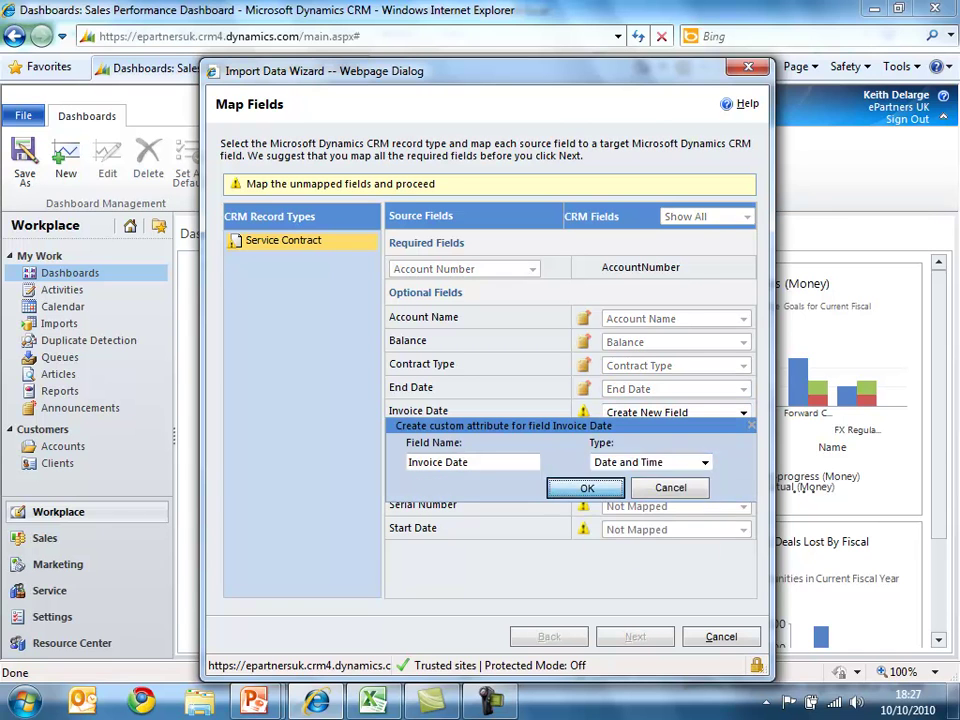
pyautogui.press('Return')
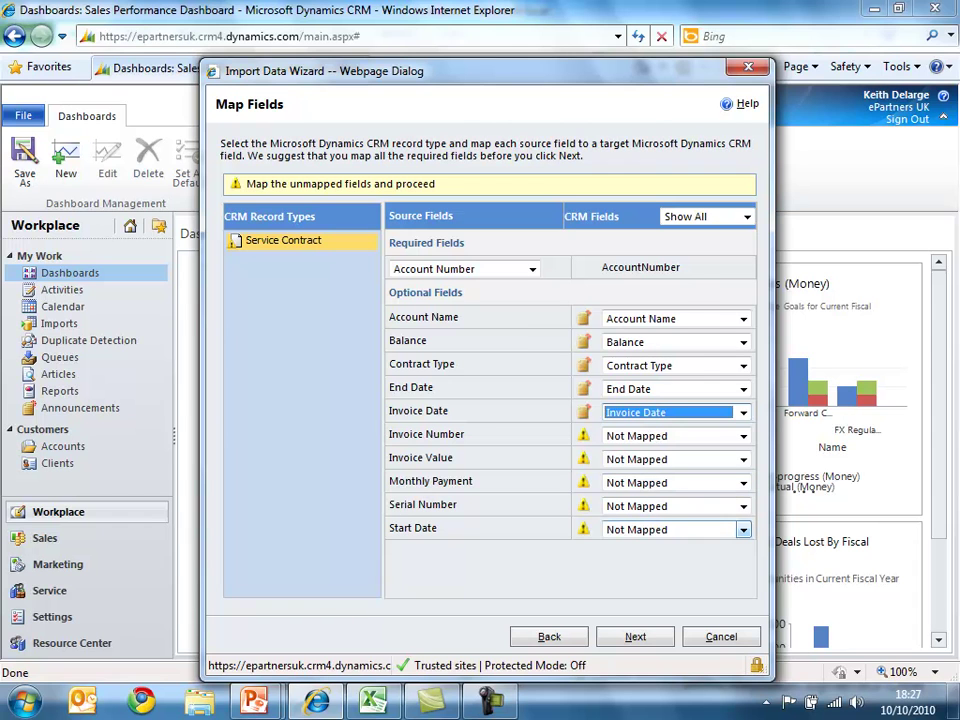
# Map the Start Date source field to a new custom field of type Date and Time.
pyautogui.click(743, 529)
pyautogui.press('Down')
pyautogui.press('Down')
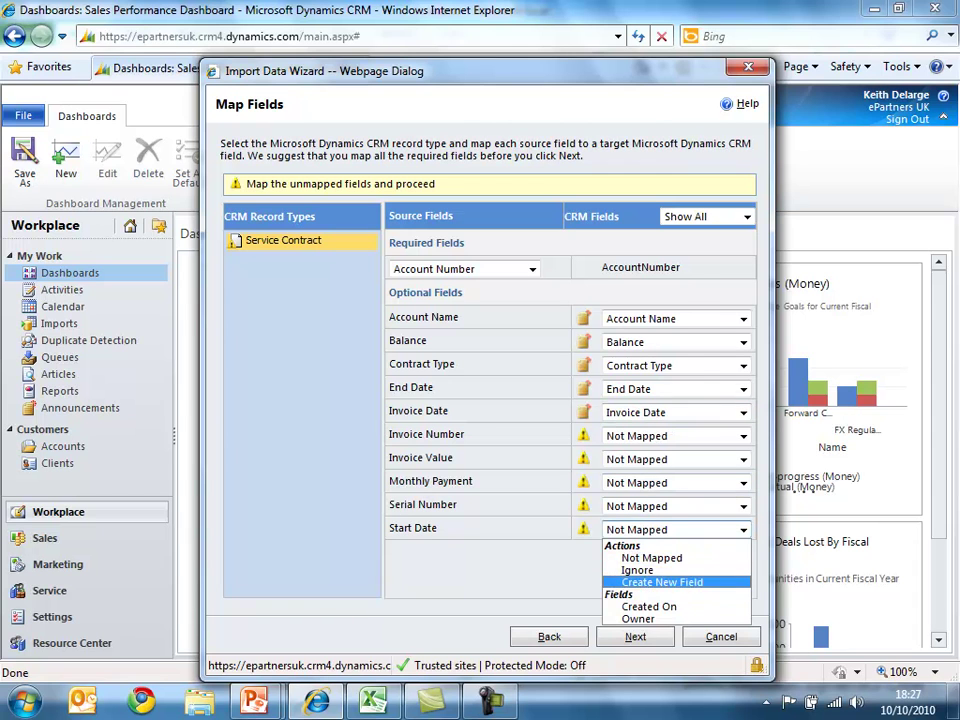
pyautogui.press('Return')
pyautogui.press('Tab')
pyautogui.hotkey('alt', 'Down')
pyautogui.press('Down')
pyautogui.press('Down')
pyautogui.press('Down')
pyautogui.press('Down')
pyautogui.press('Down')
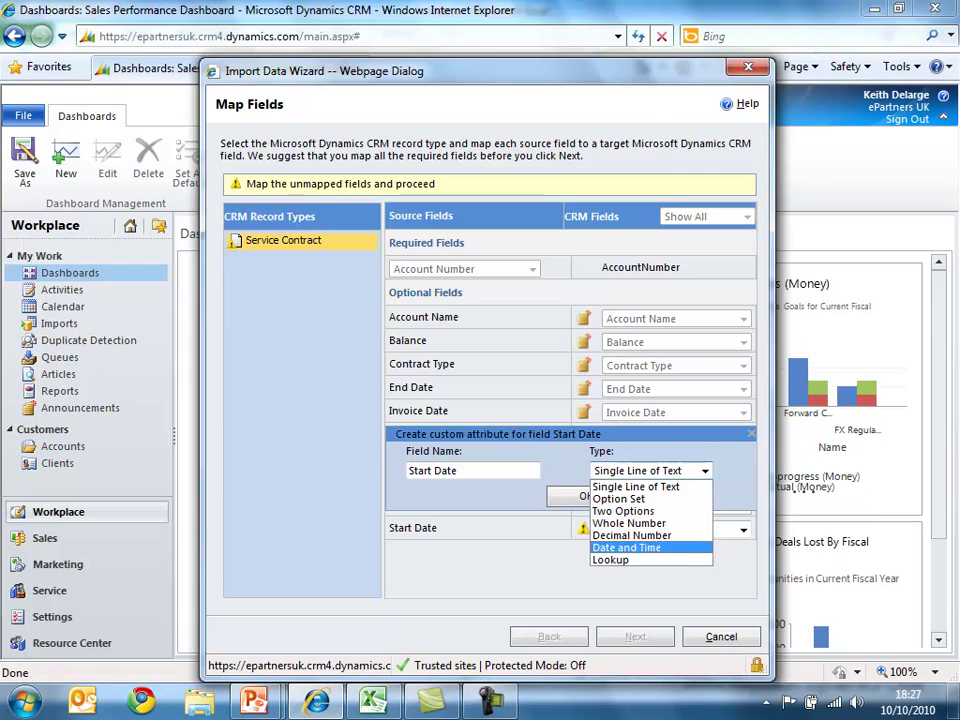
pyautogui.press('Return')
pyautogui.press('Tab')
pyautogui.press('Return')
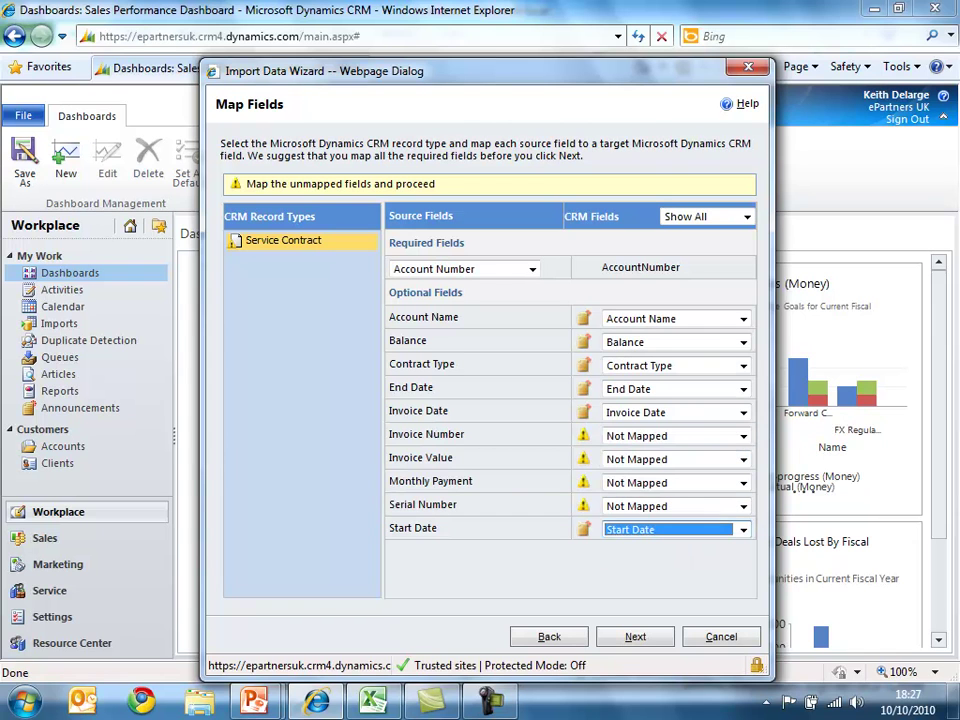
# Map the Invoice Number source field to a new custom field of type Single Line of Text.
pyautogui.click(743, 436)
pyautogui.press('Down')
pyautogui.press('Down')
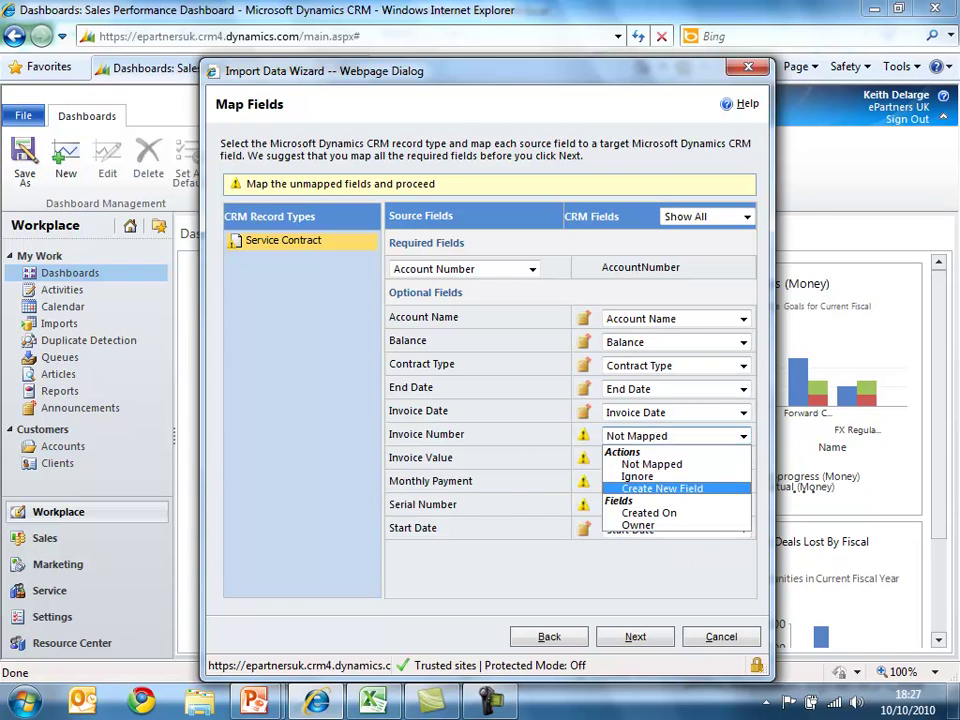
pyautogui.press('Return')
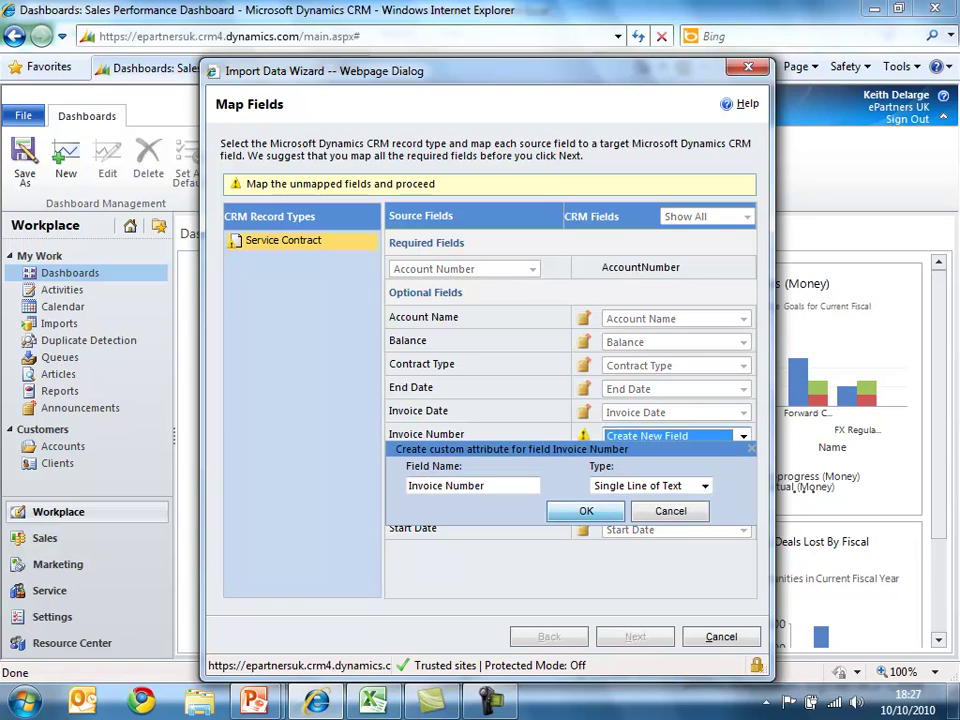
pyautogui.click(586, 511)
# Map the Invoice Value source field to a new custom field named Invoice Value.
pyautogui.click(743, 459)
pyautogui.press('Down')
pyautogui.press('Down')
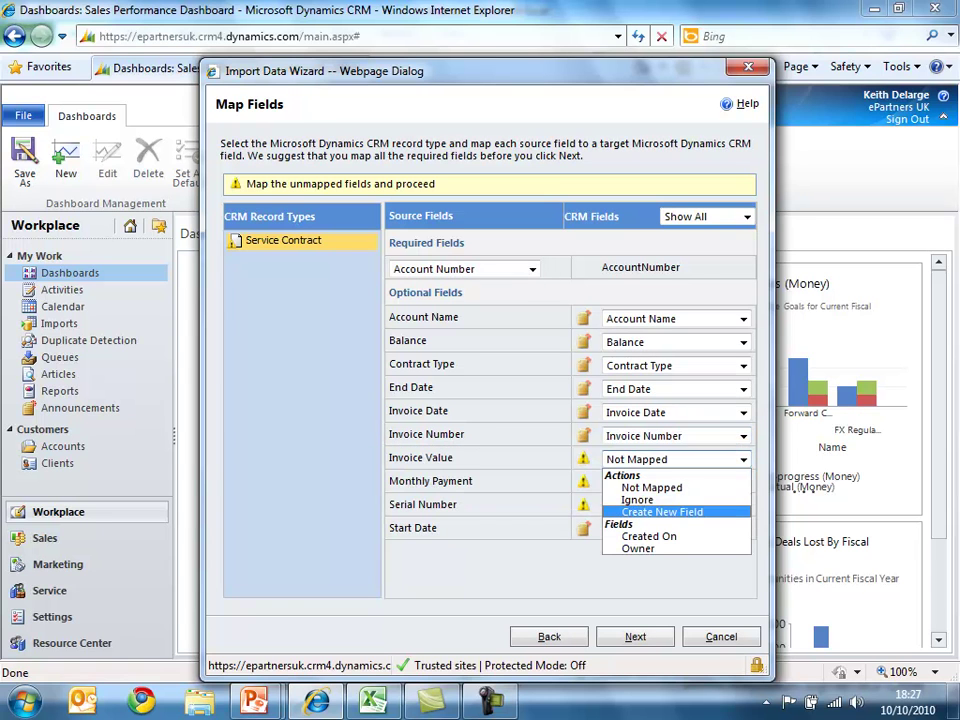
pyautogui.press('Return')
pyautogui.hotkey('alt', 'Down')
pyautogui.press('Down')
pyautogui.press('Down')
pyautogui.press('Down')
pyautogui.press('Down')
pyautogui.press('Up')
pyautogui.press('Return')
pyautogui.press('Tab')
pyautogui.press('Return')
# Map the Monthly Payment source field to a new custom field of type Whole Number.
pyautogui.click(743, 482)
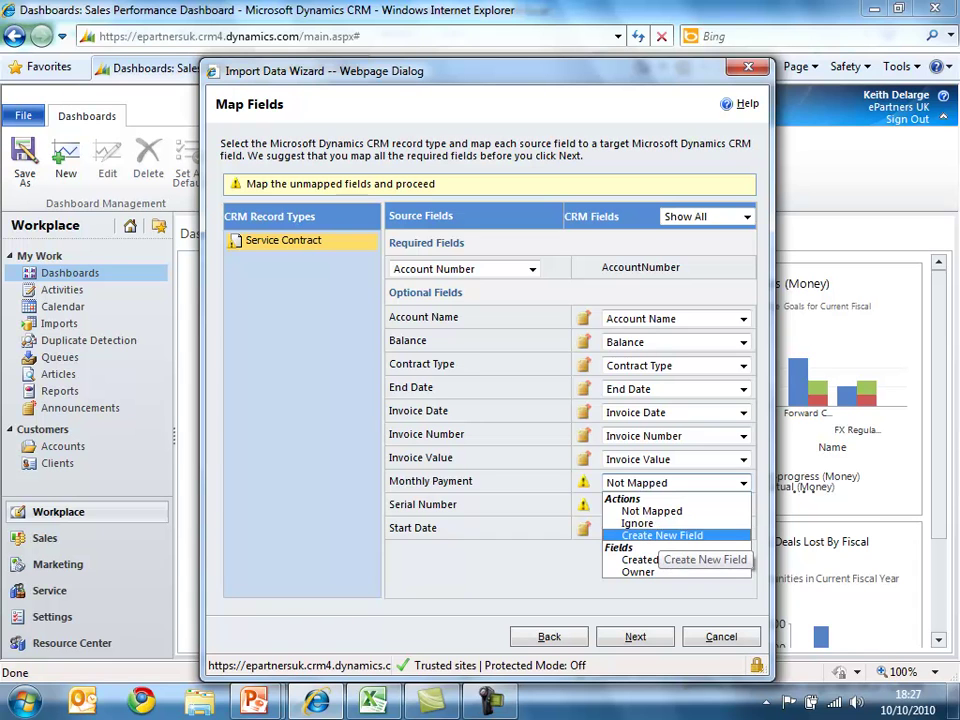
pyautogui.press('Return')
pyautogui.press('Tab')
pyautogui.hotkey('alt', 'Down')
pyautogui.press('Down')
pyautogui.press('Down')
pyautogui.press('Down')
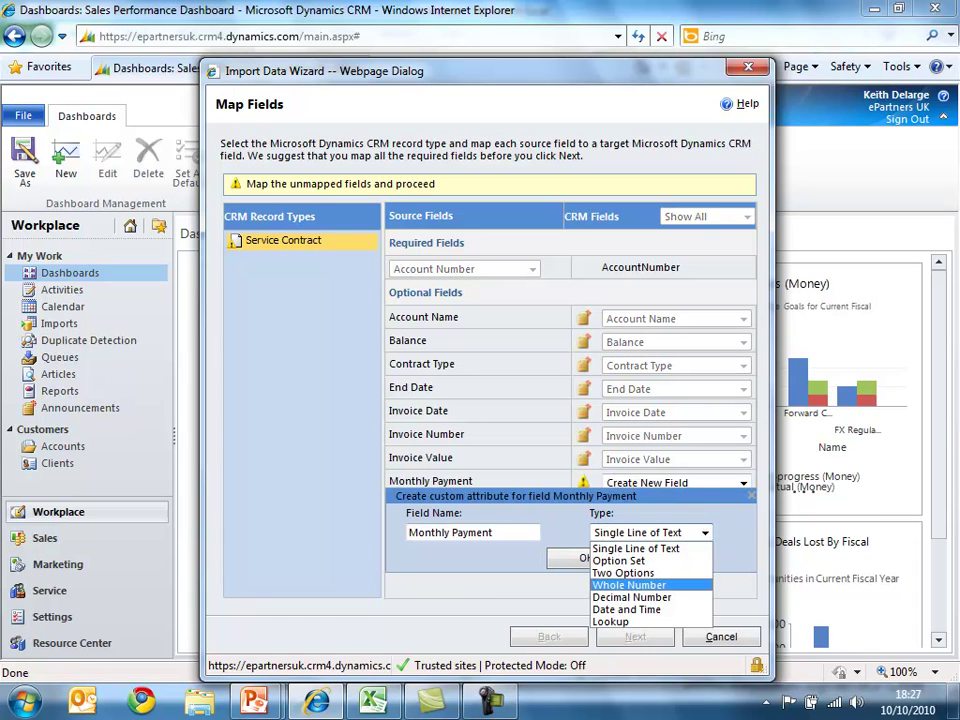
pyautogui.press('Return')
pyautogui.press('Tab')
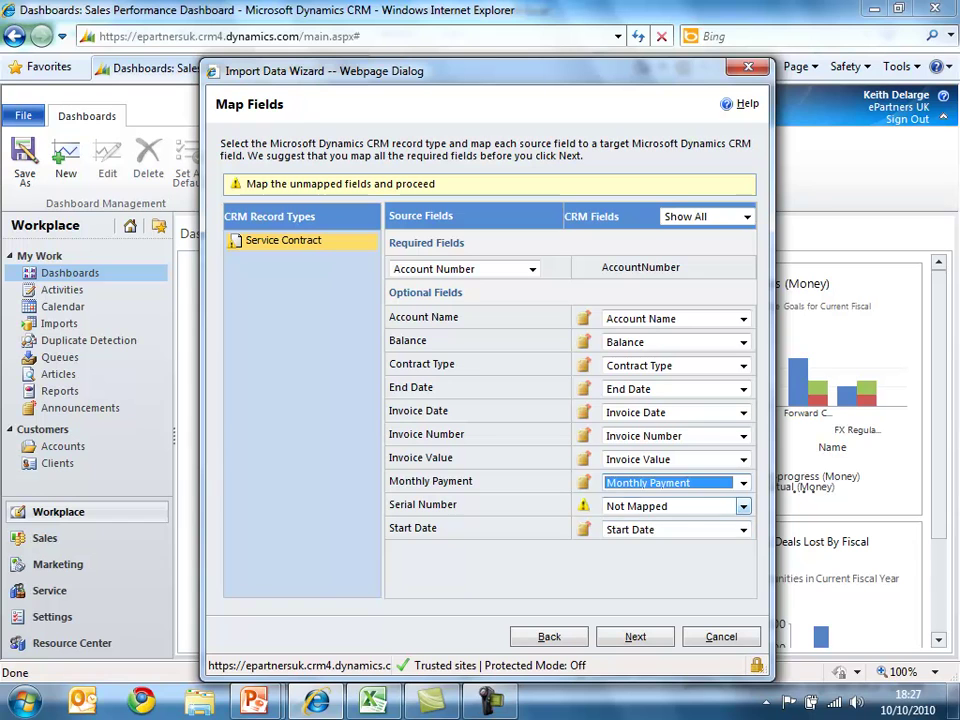
# Map the Serial Number source field to a new custom field of type Single Line of Text.
pyautogui.click(743, 506)
pyautogui.click(662, 559)
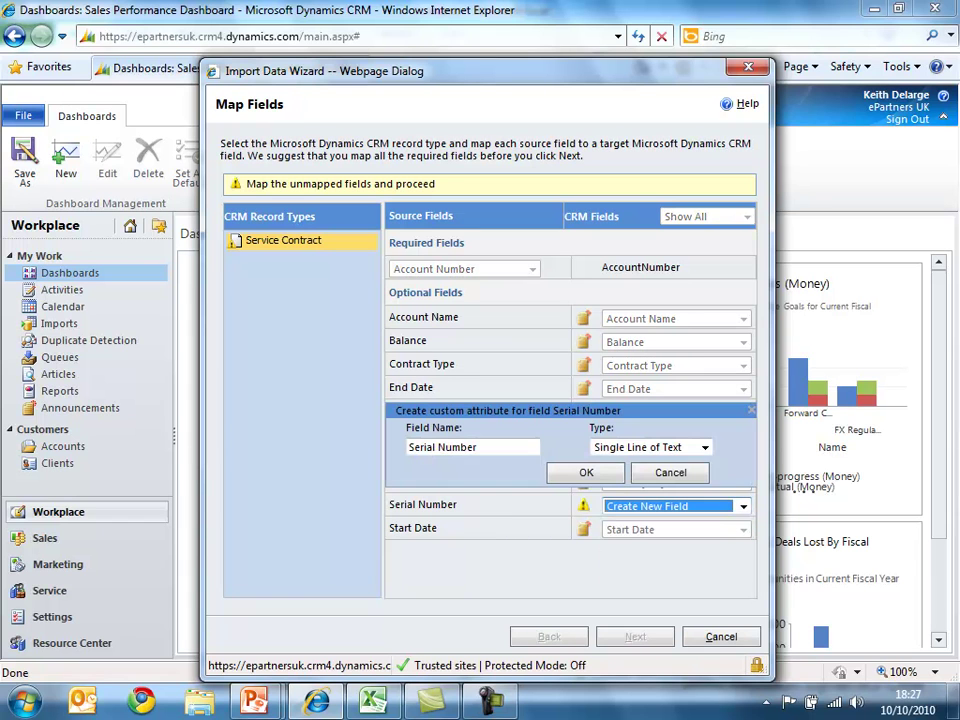
pyautogui.press('Return')
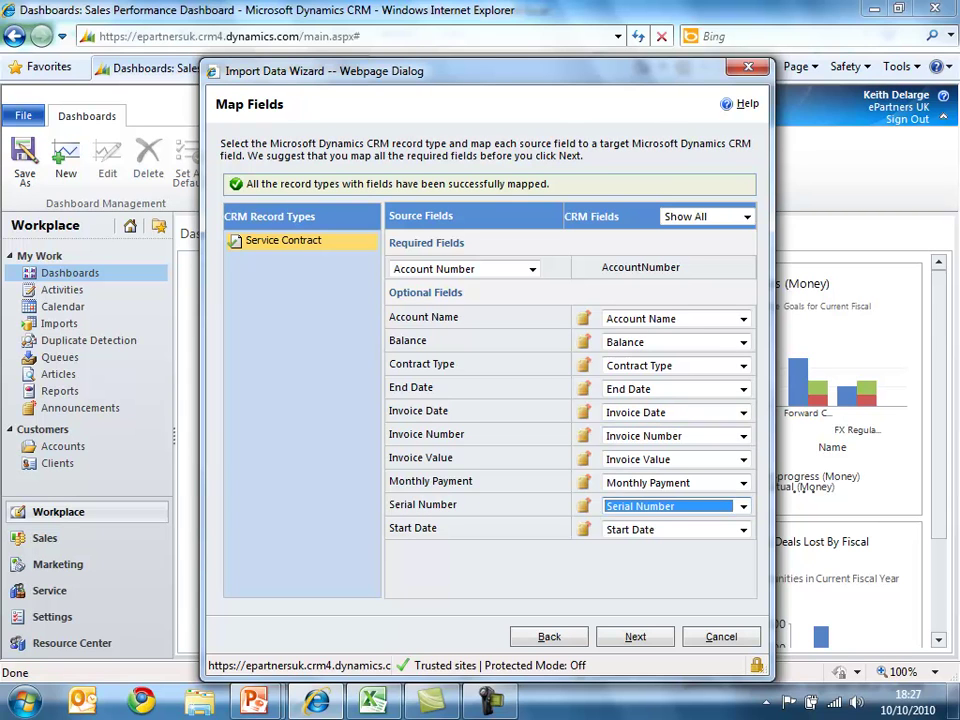
# Accept the field mappings, save the data map as Service Contract, and submit the import to finish the wizard.
pyautogui.click(636, 637)
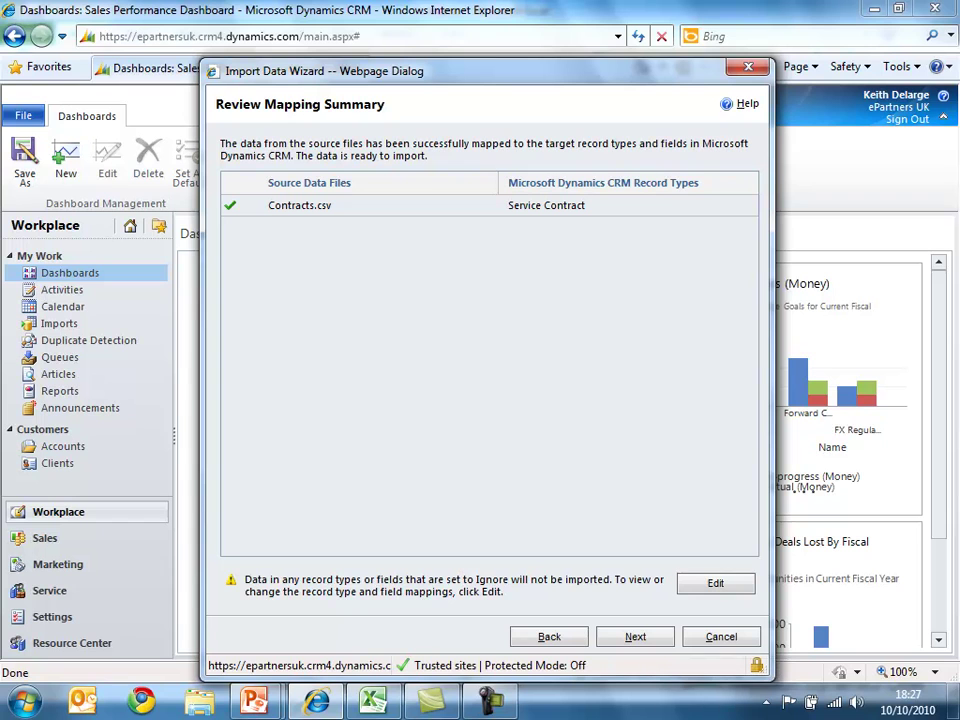
pyautogui.click(636, 637)
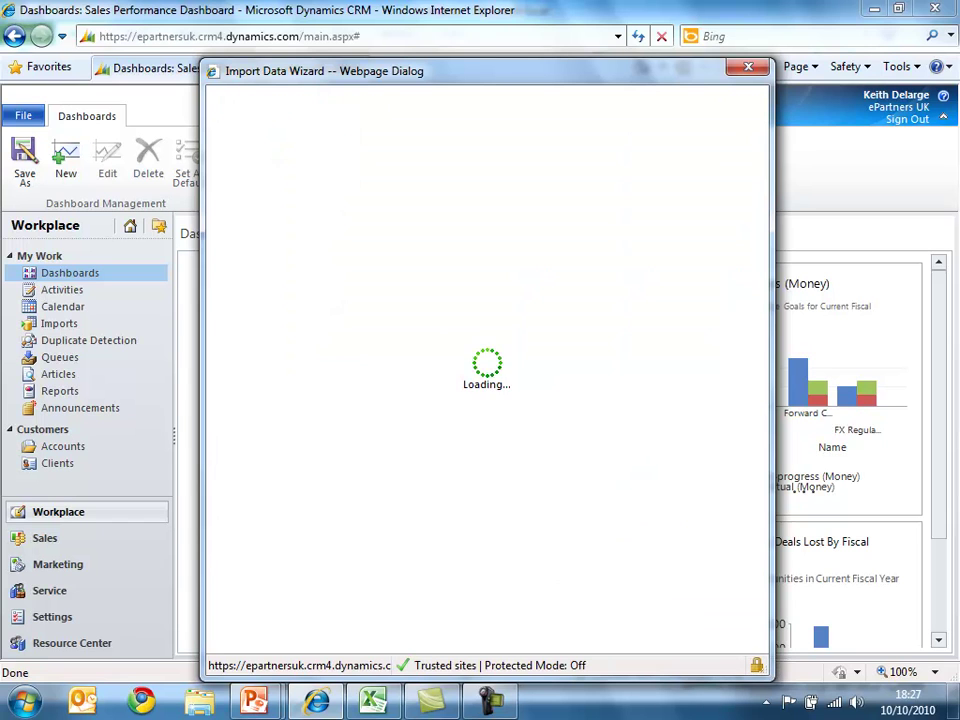
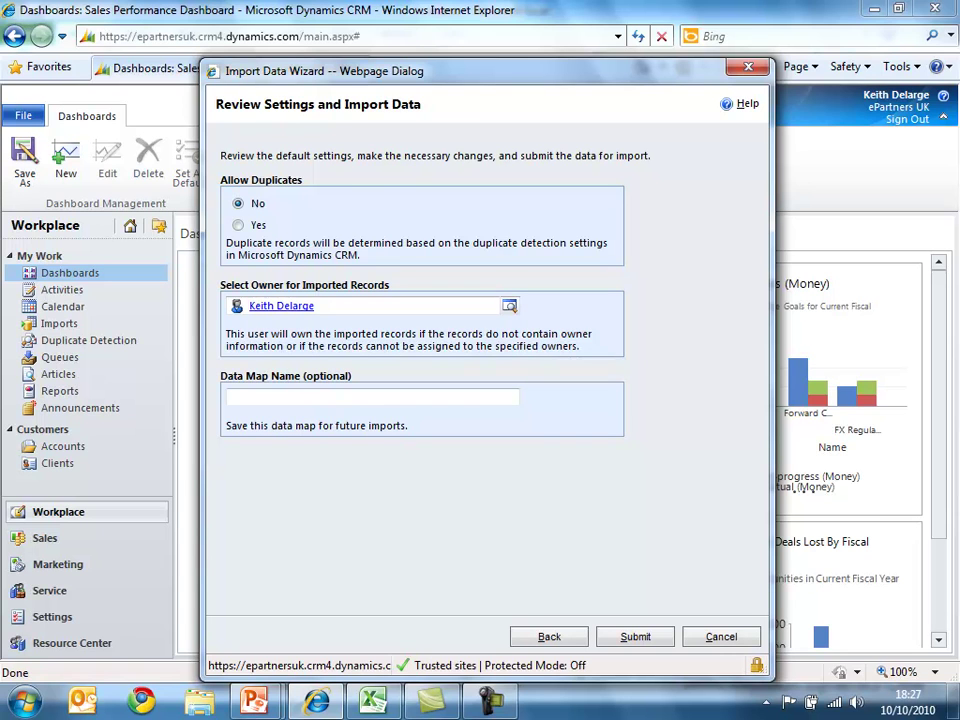
pyautogui.click(229, 396)
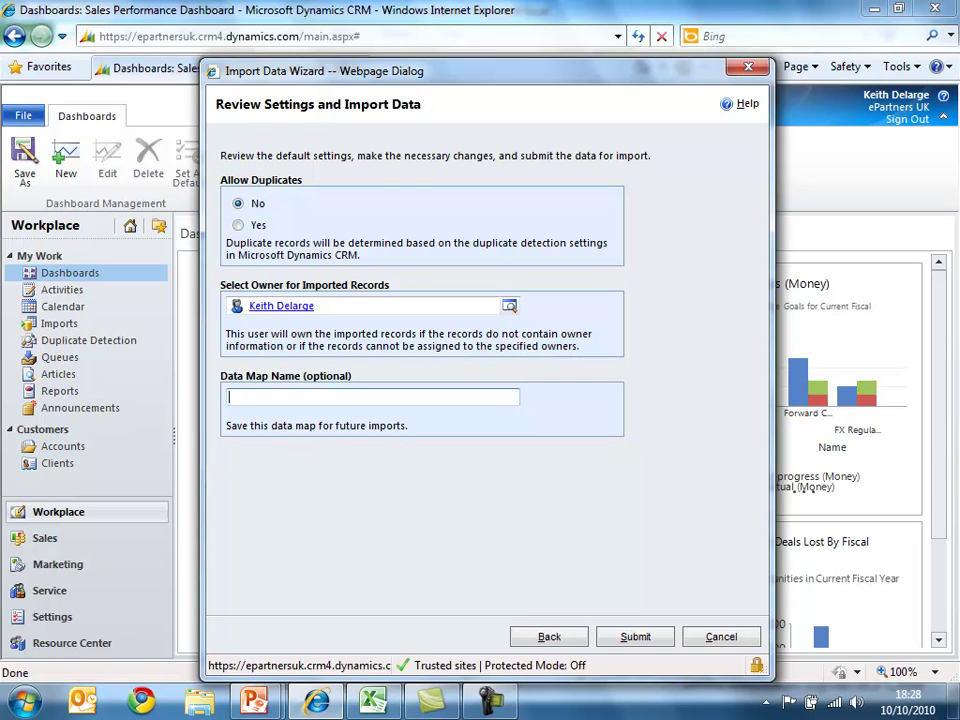
pyautogui.write('Service Contract')
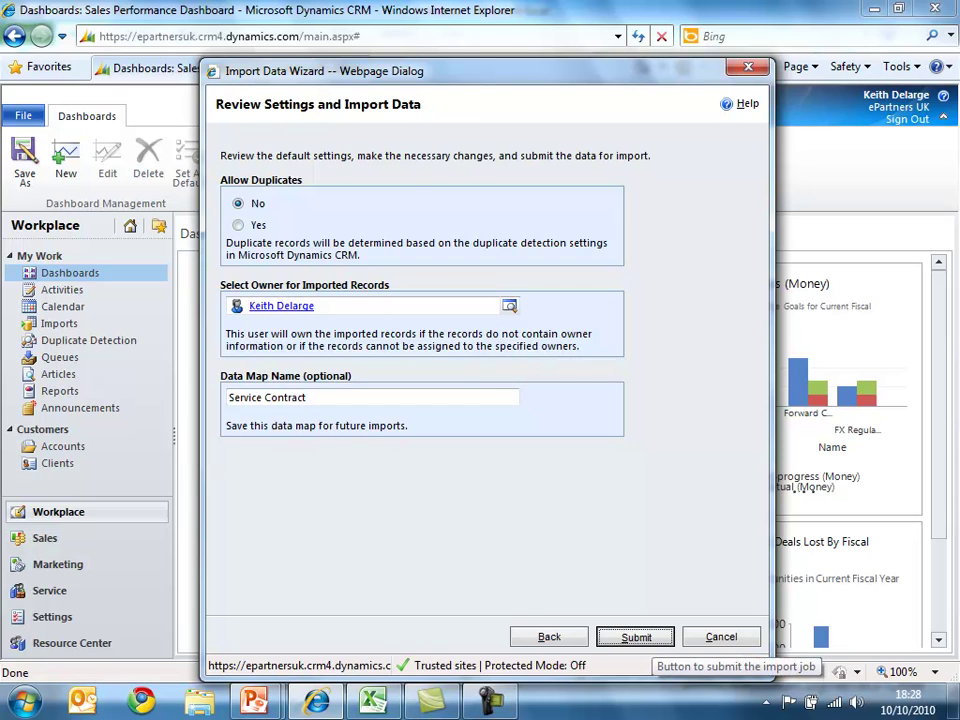
pyautogui.click(636, 637)
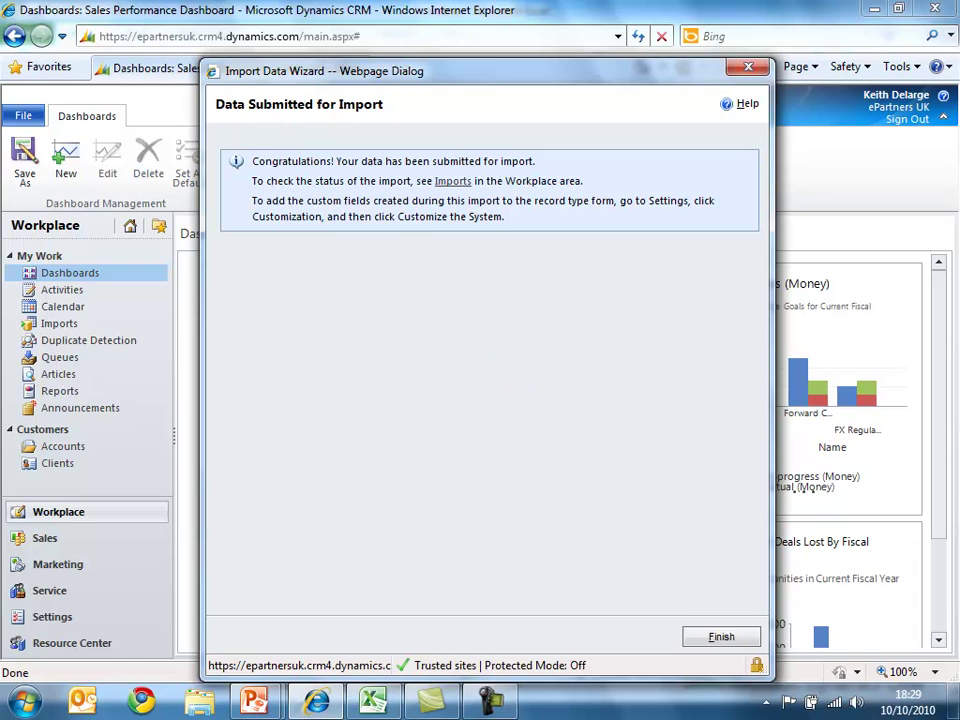
pyautogui.click(721, 636)
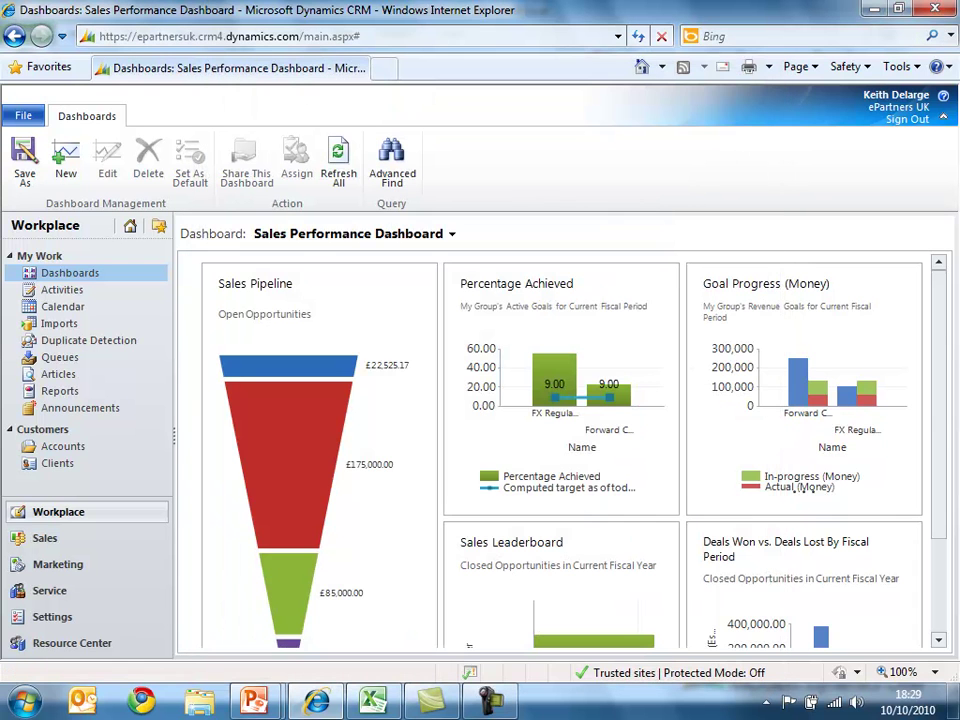
# Open the Service Contract entity definition in the system customizations of the default solution.
pyautogui.click(52, 617)
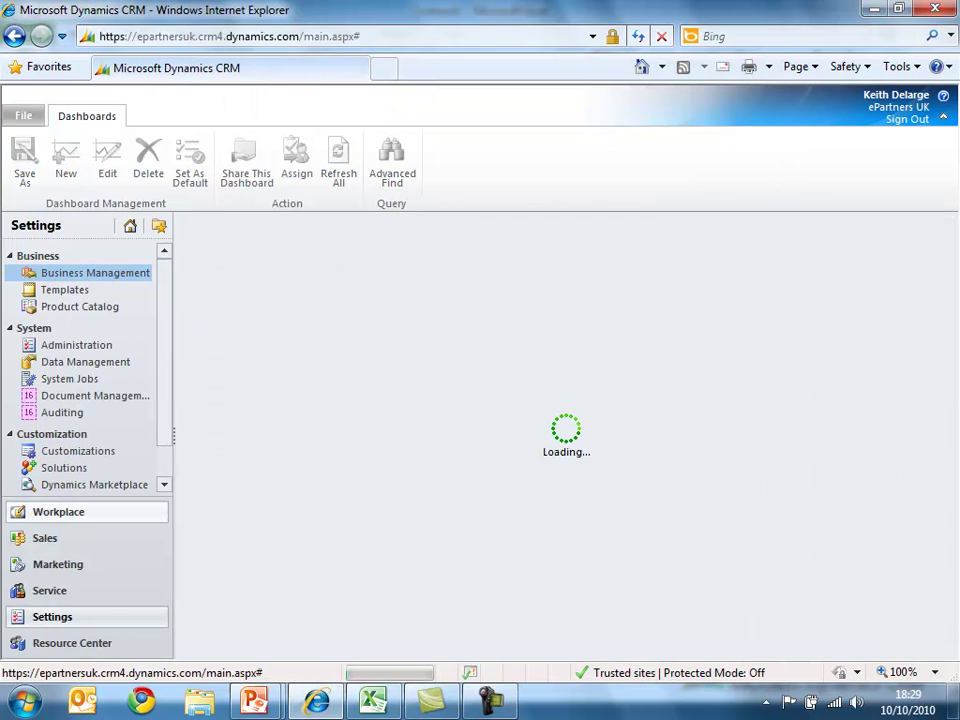
pyautogui.click(78, 451)
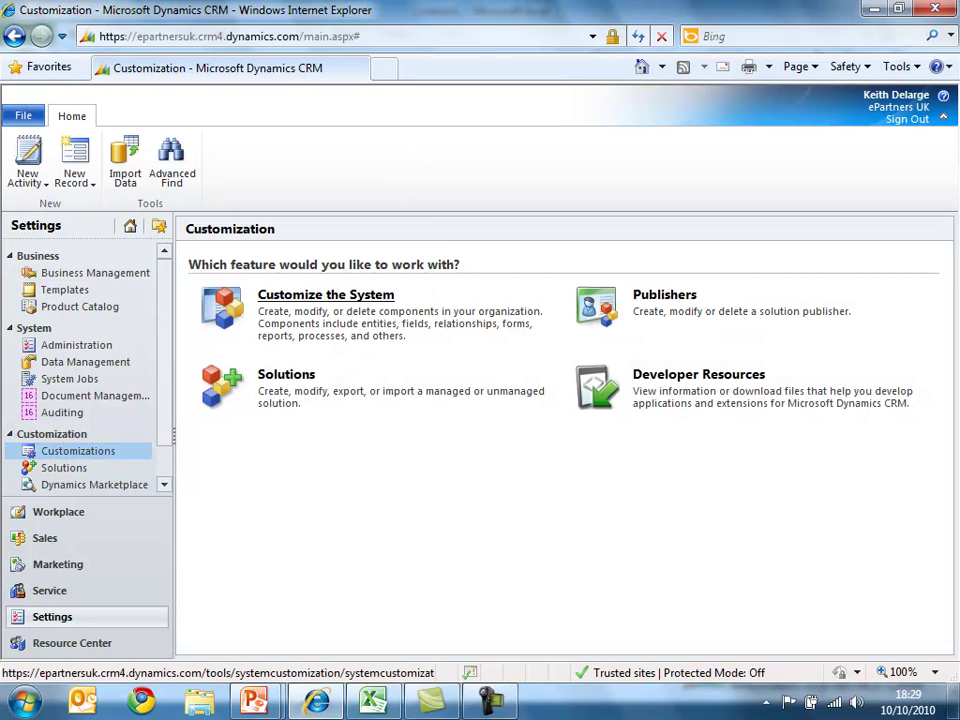
pyautogui.click(326, 295)
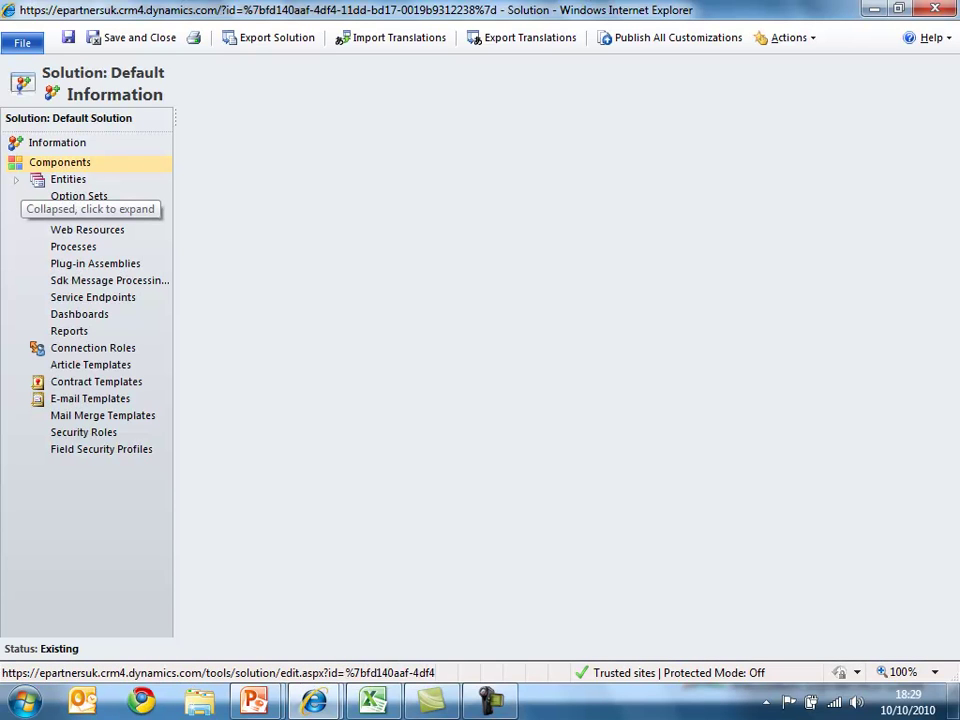
pyautogui.click(16, 180)
pyautogui.scroll(-8, 86, 385)
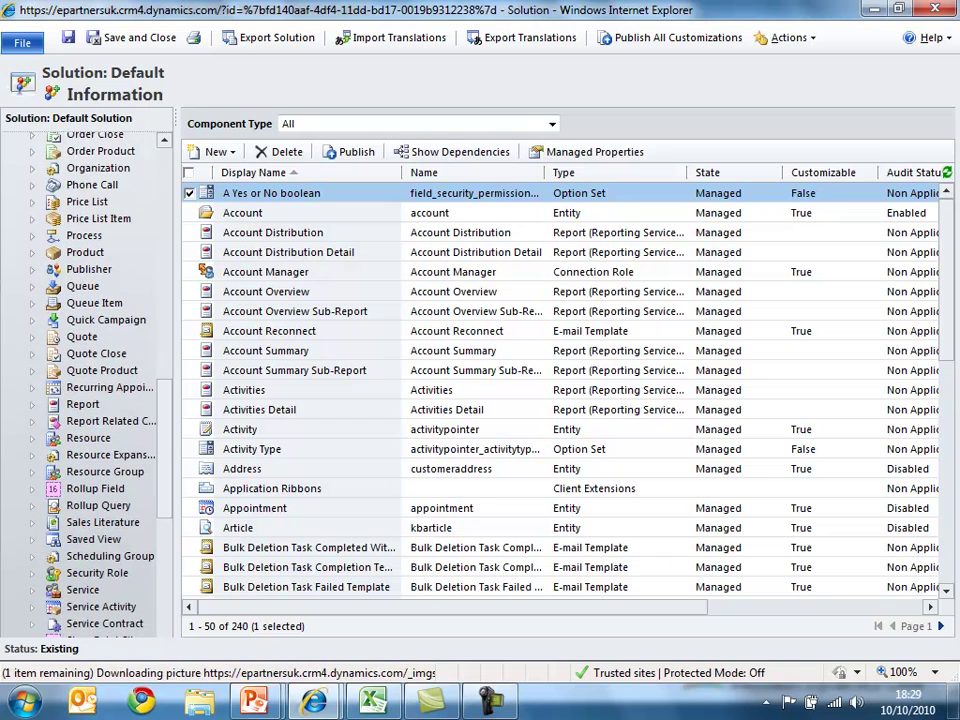
pyautogui.scroll(-2, 88, 385)
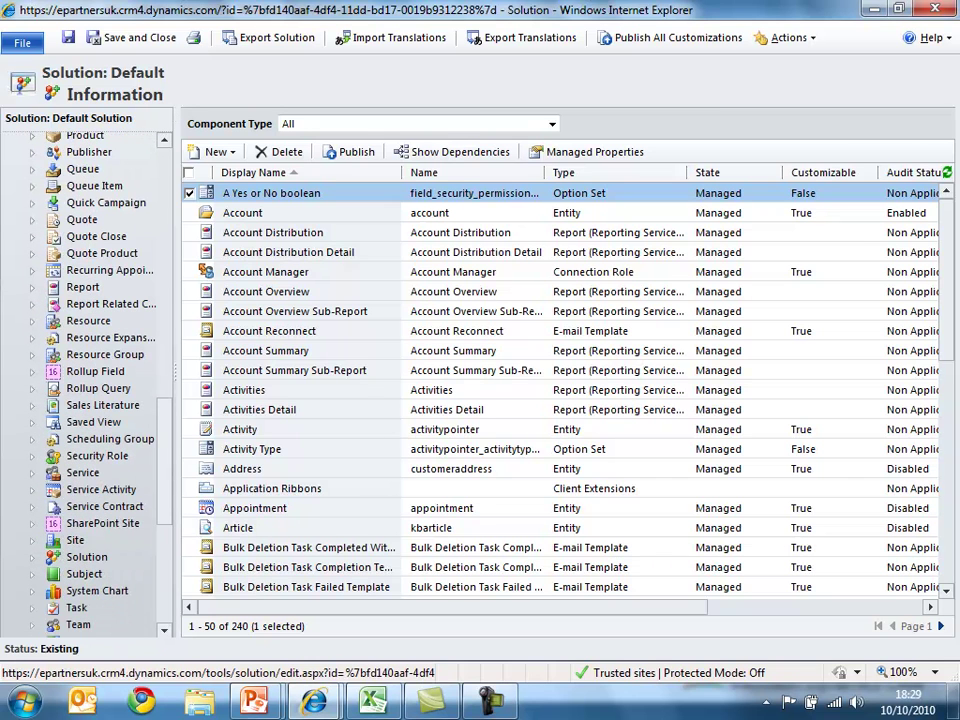
pyautogui.click(105, 507)
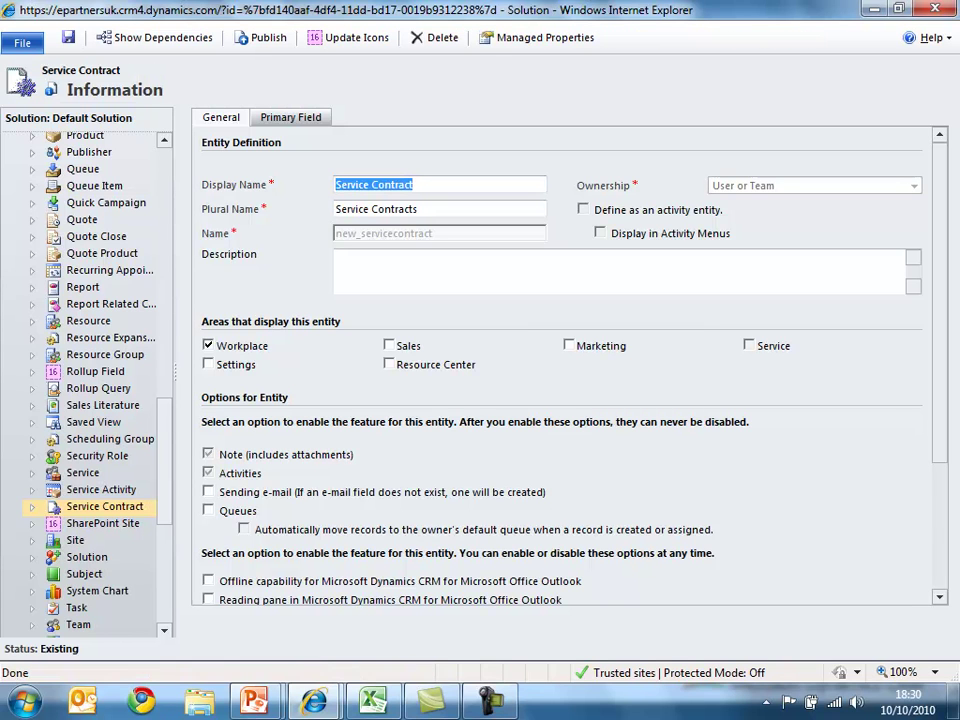
# Display the Service Contract entity in the Sales and Service areas, enable Mobile Express and Auditing for it, and save.
pyautogui.click(388, 345)
pyautogui.scroll(-5, 930, 300)
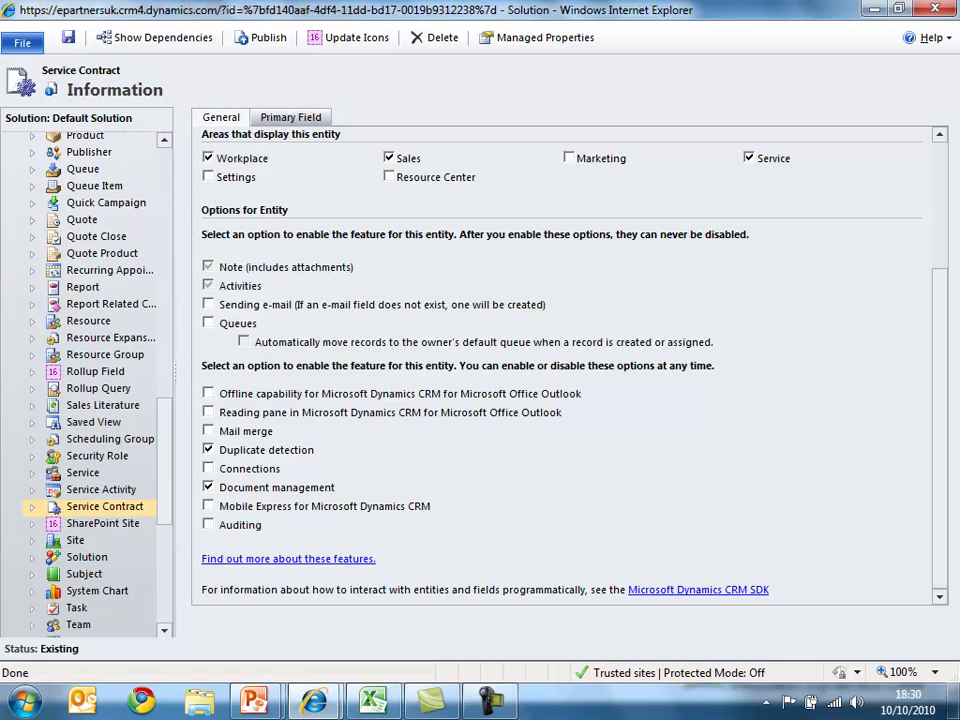
pyautogui.click(208, 505)
pyautogui.click(208, 524)
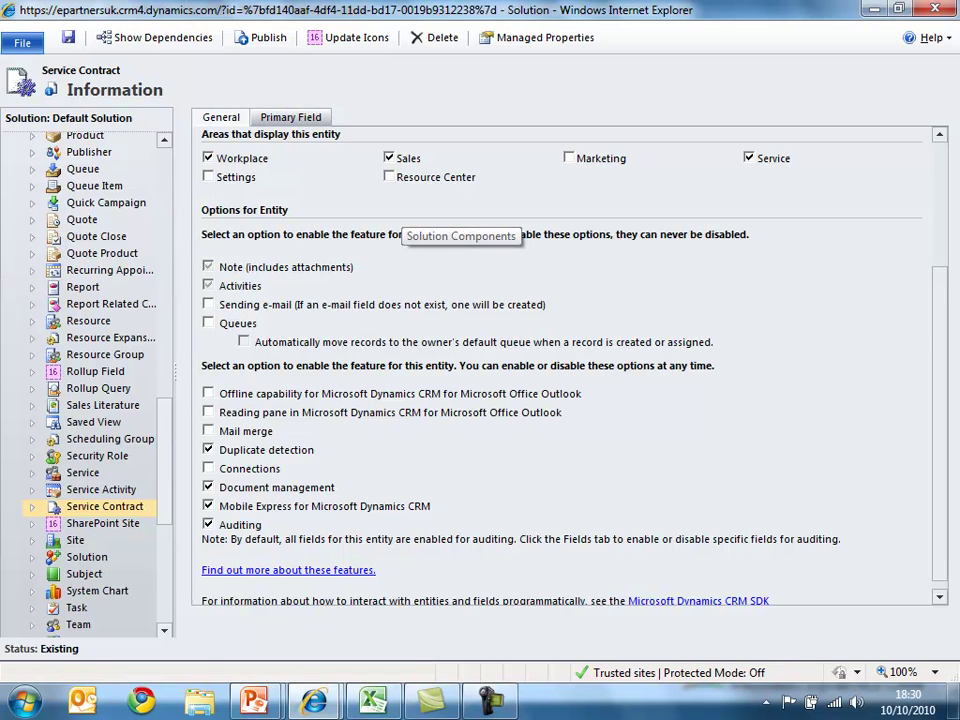
pyautogui.click(68, 37)
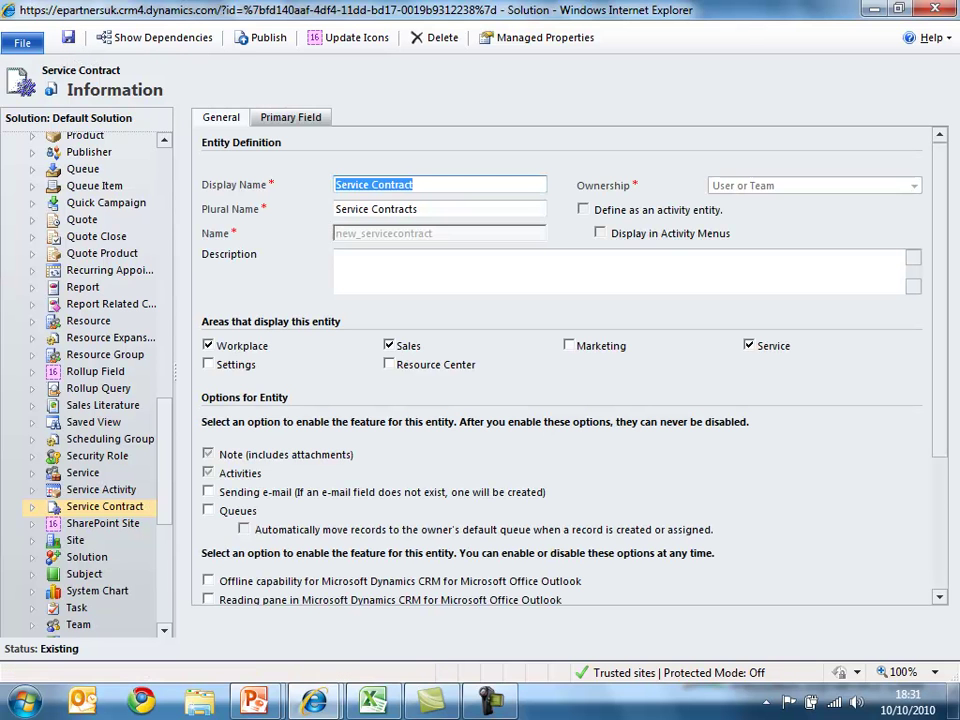
# Open the main Information form of the Service Contract entity for editing.
pyautogui.scroll(-3, 86, 383)
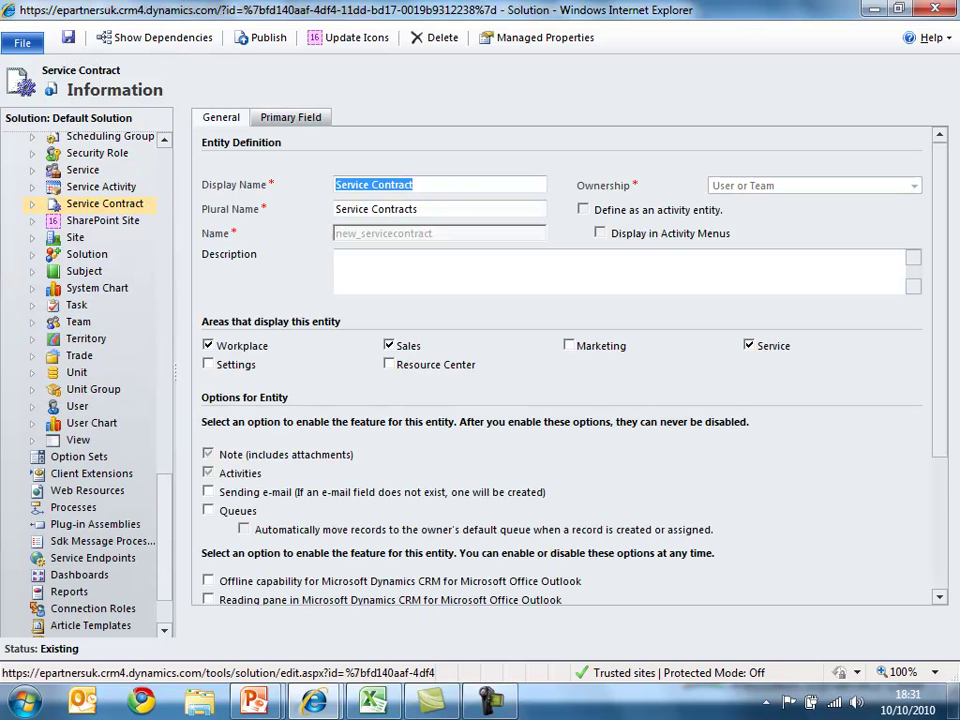
pyautogui.click(32, 204)
pyautogui.click(93, 220)
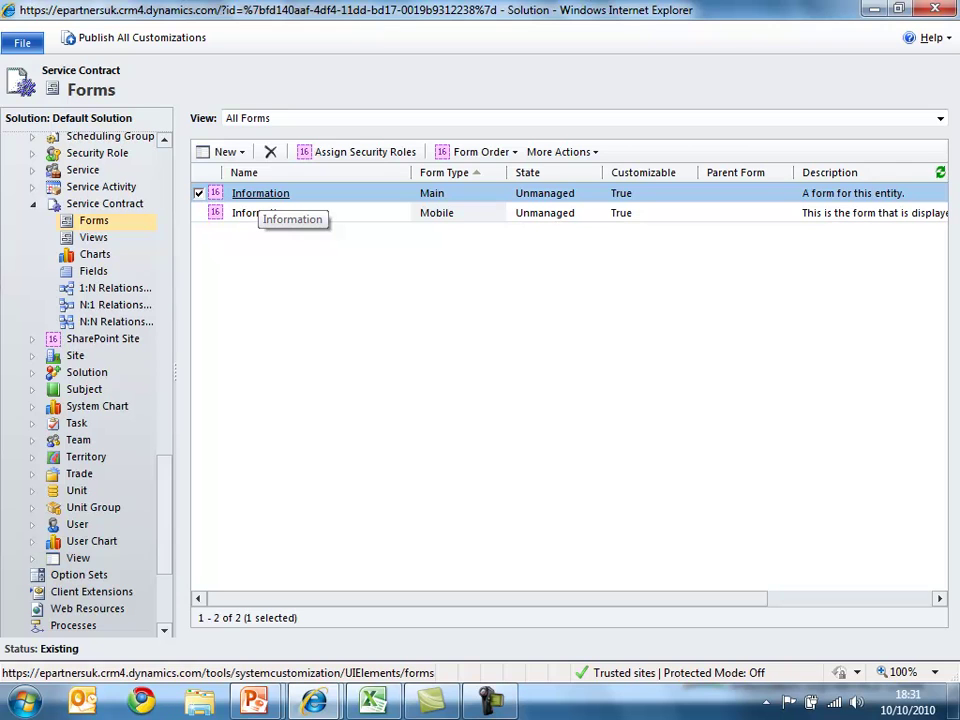
pyautogui.click(260, 193)
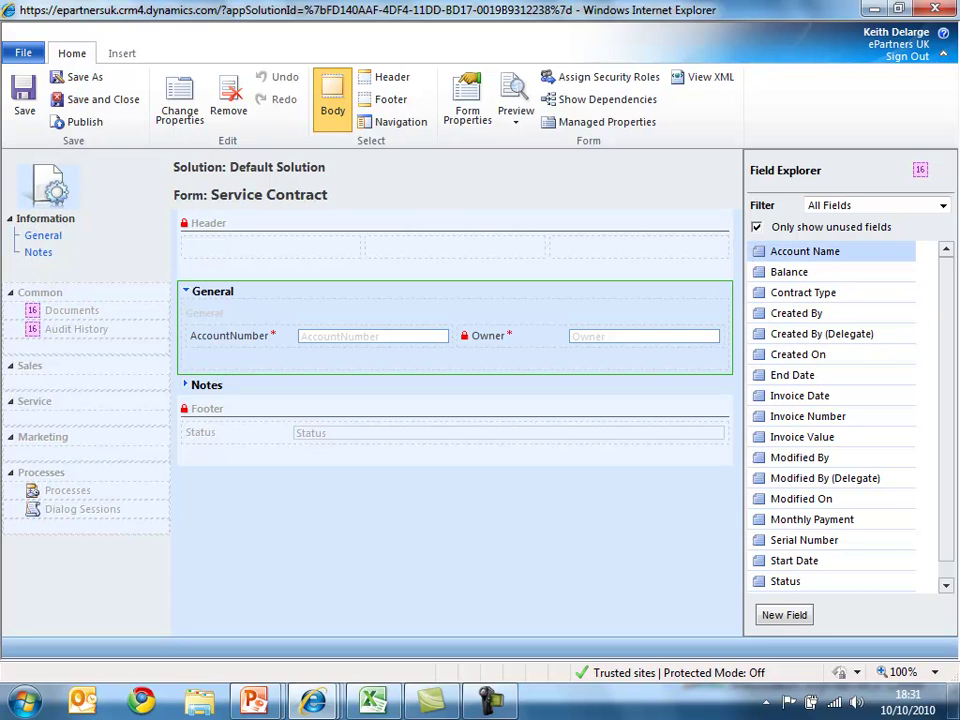
# Place Account Name, Balance, Contract Type, Start Date, Invoice Value, End Date, Serial Number and Monthly Payment in the form's General section in two columns.
pyautogui.moveTo(805, 251); pyautogui.dragTo(343, 358)
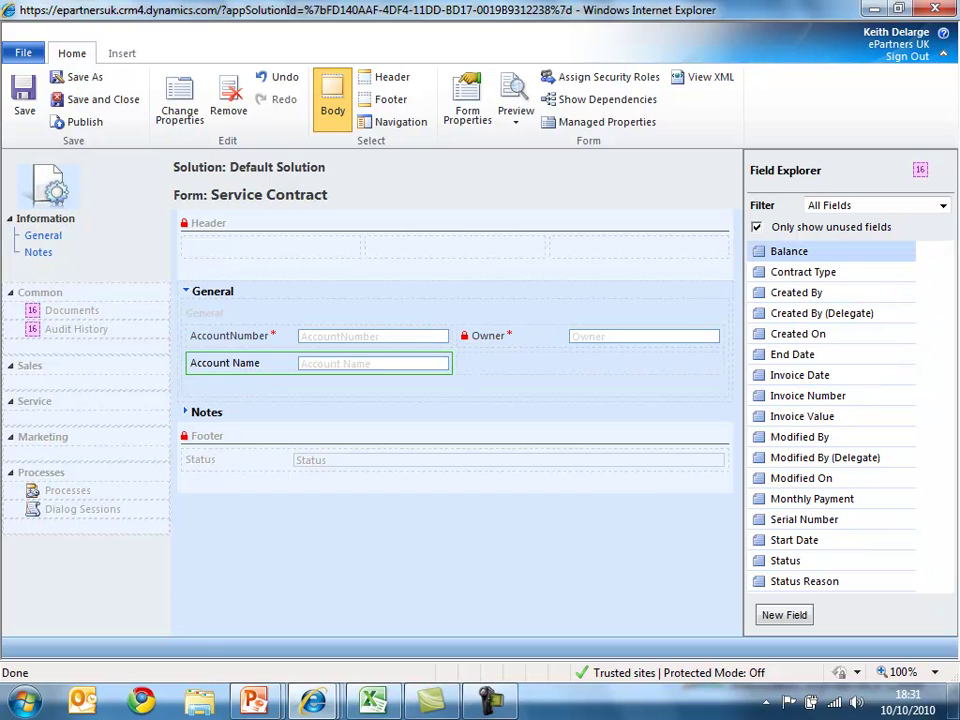
pyautogui.moveTo(795, 251); pyautogui.dragTo(237, 372)
pyautogui.moveTo(792, 313); pyautogui.dragTo(548, 406)
pyautogui.moveTo(800, 354); pyautogui.dragTo(300, 408)
pyautogui.moveTo(794, 457); pyautogui.dragTo(553, 388)
pyautogui.moveTo(800, 436); pyautogui.dragTo(300, 442)
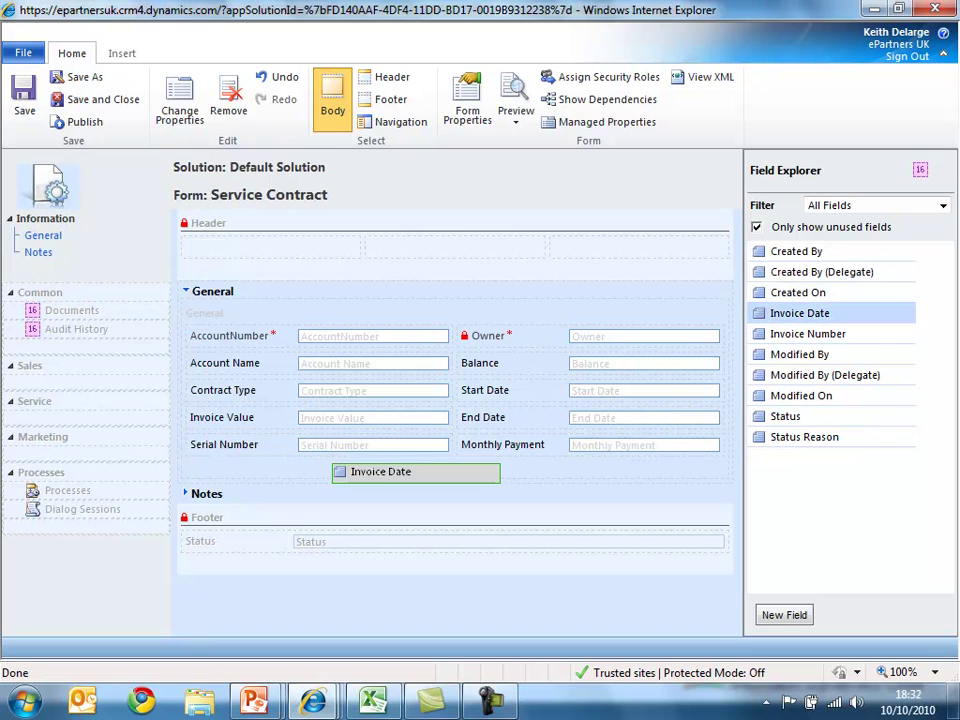
# Add Invoice Date and Invoice Number side by side below Serial Number and Monthly Payment, and save and close the form.
pyautogui.moveTo(340, 470); pyautogui.dragTo(255, 455)
pyautogui.moveTo(800, 313); pyautogui.dragTo(505, 471)
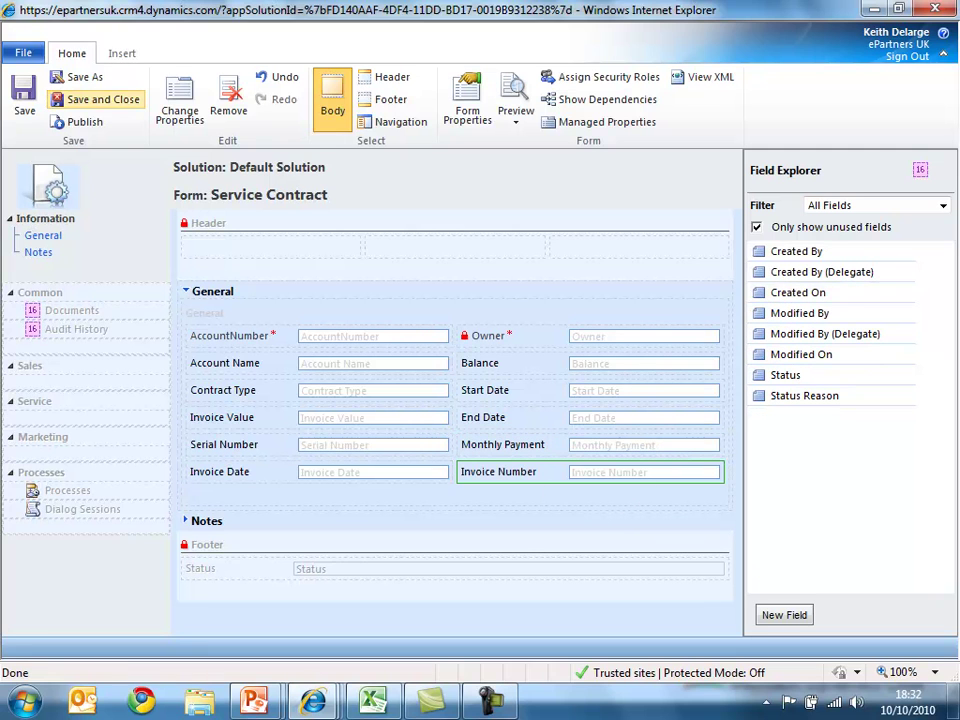
pyautogui.click(103, 99)
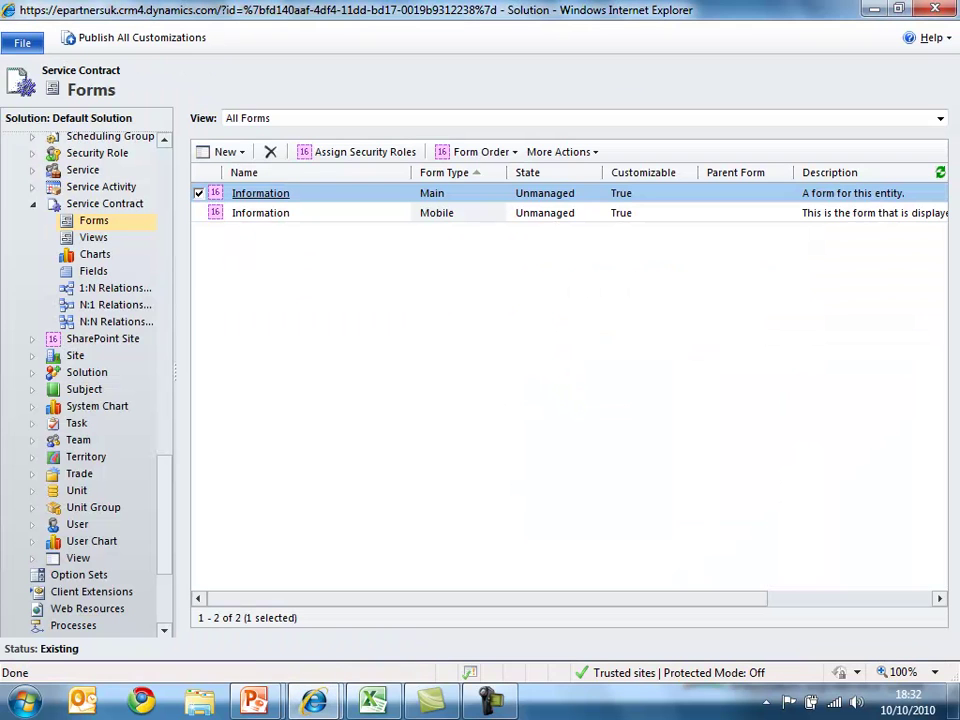
# Open the Active Service Contracts view of the Service Contract entity and remove its AccountNumber and Created On columns.
pyautogui.click(93, 237)
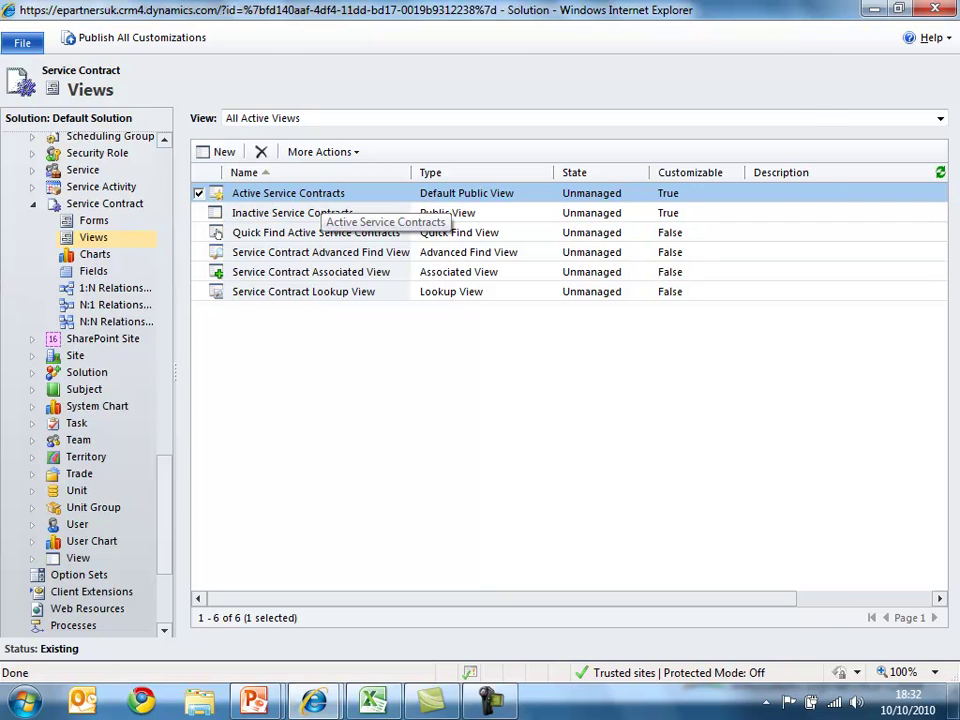
pyautogui.doubleClick(319, 193)
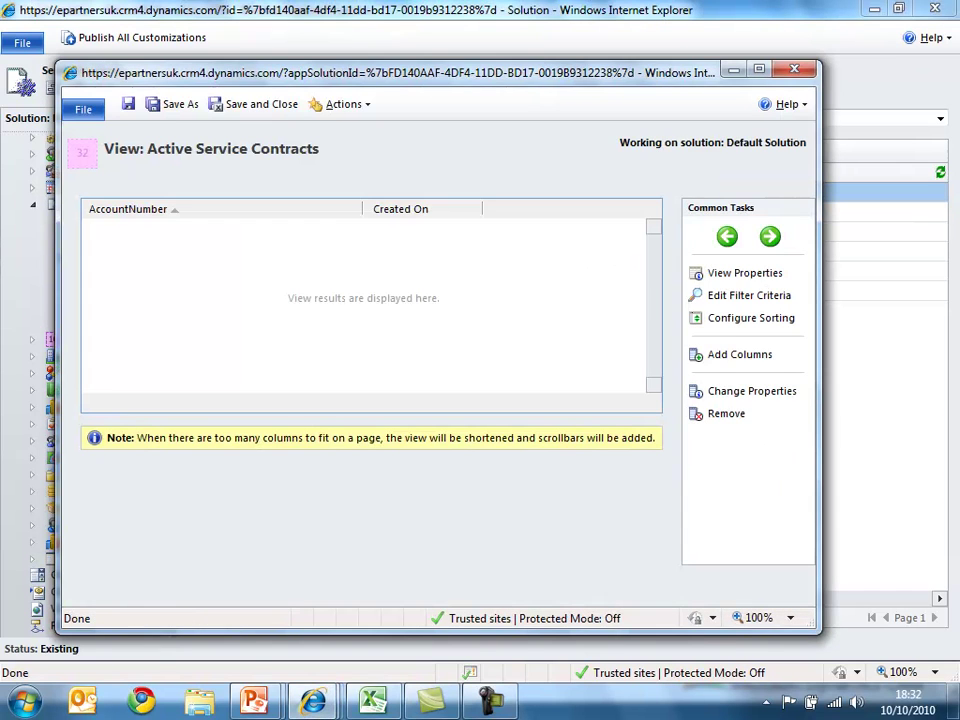
pyautogui.click(255, 210)
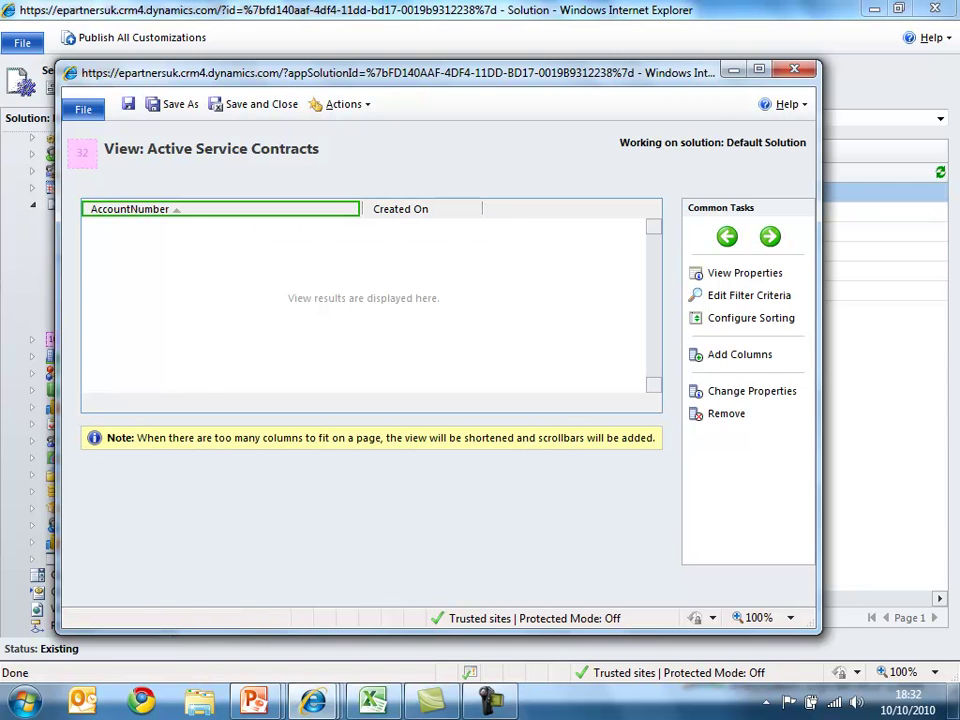
pyautogui.click(726, 413)
pyautogui.click(497, 411)
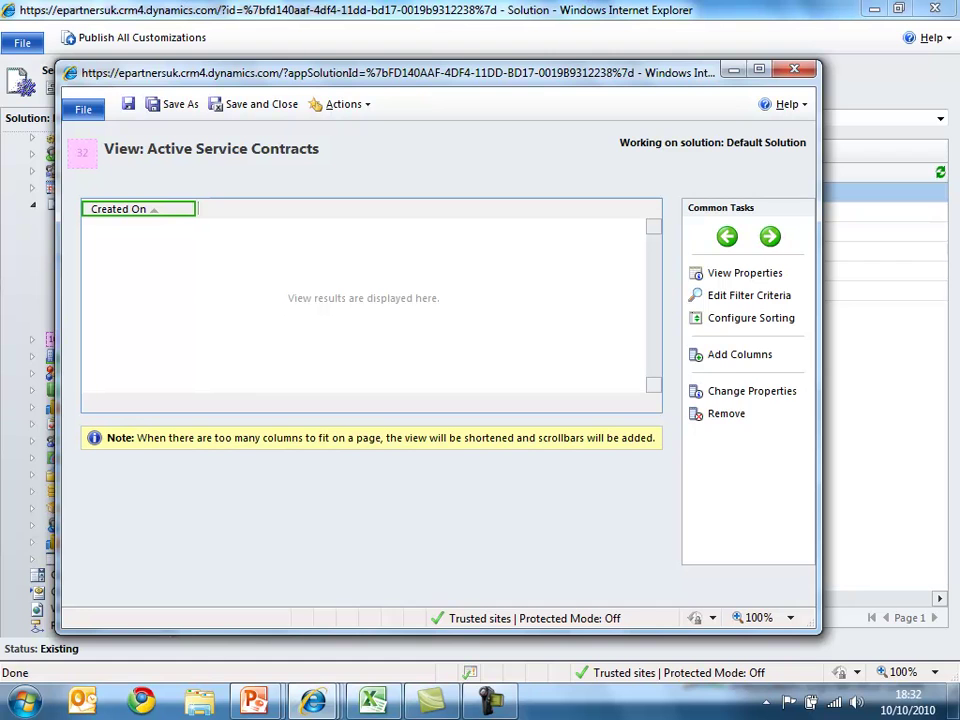
pyautogui.click(726, 413)
pyautogui.click(495, 411)
# Add Account Name, Serial Number, Balance, End Date, Invoice Date, Invoice Number and Invoice Value as columns of the view, and save and close it.
pyautogui.click(740, 354)
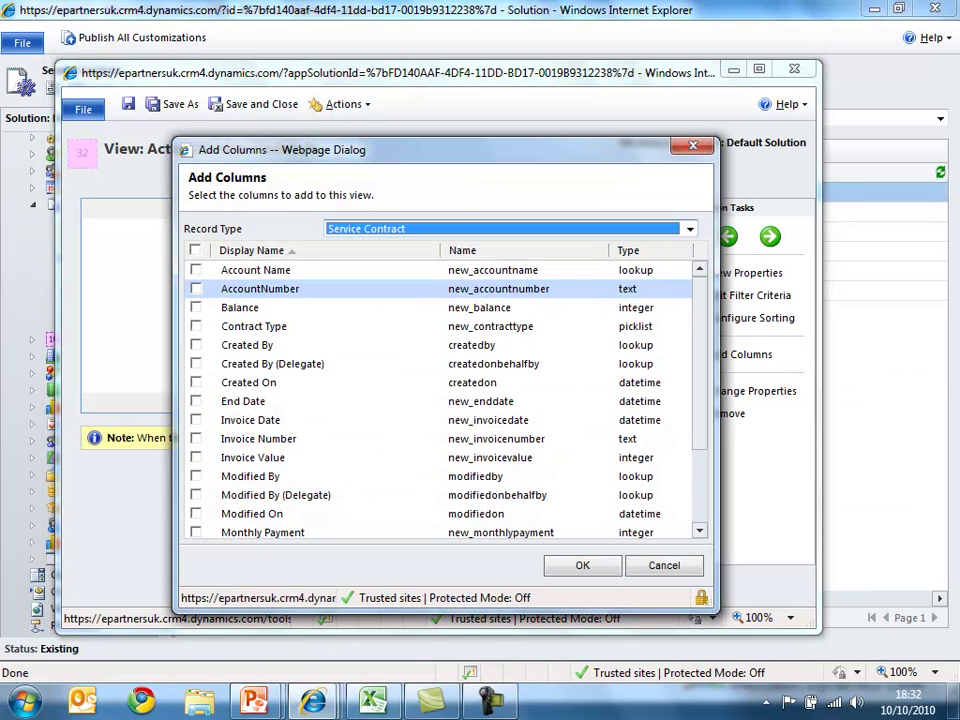
pyautogui.click(196, 270)
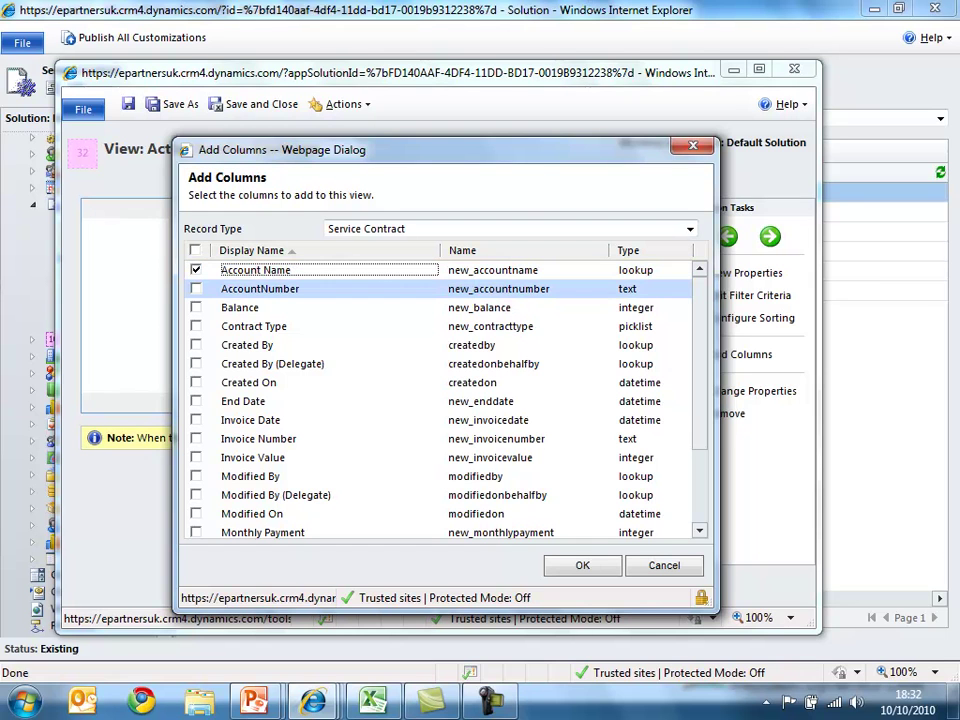
pyautogui.click(196, 307)
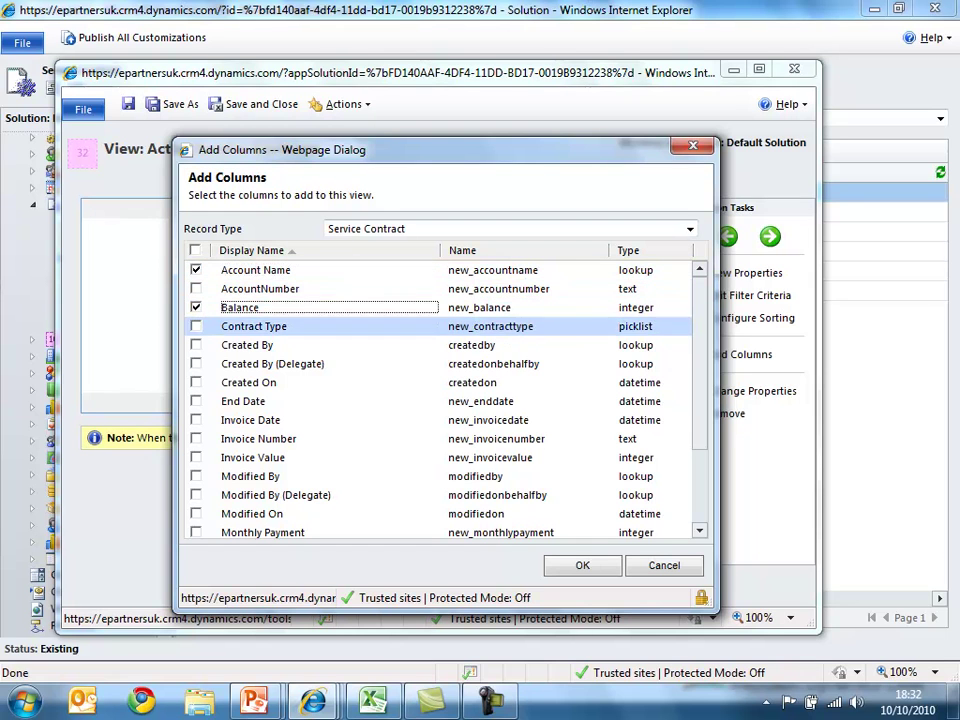
pyautogui.click(196, 401)
pyautogui.click(196, 457)
pyautogui.click(196, 438)
pyautogui.click(196, 420)
pyautogui.scroll(-3, 440, 400)
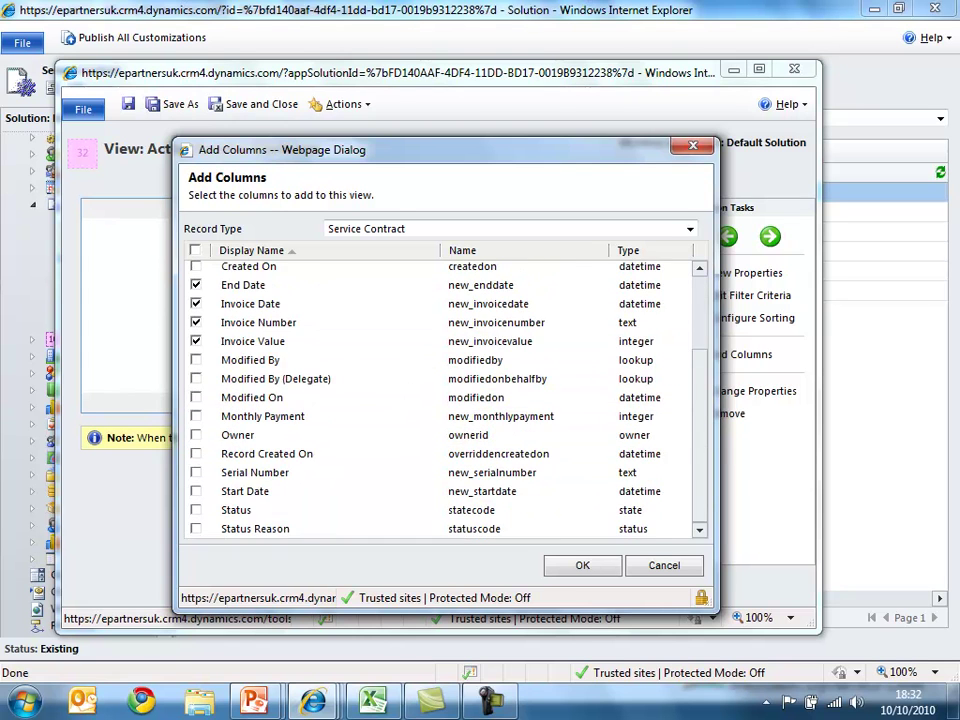
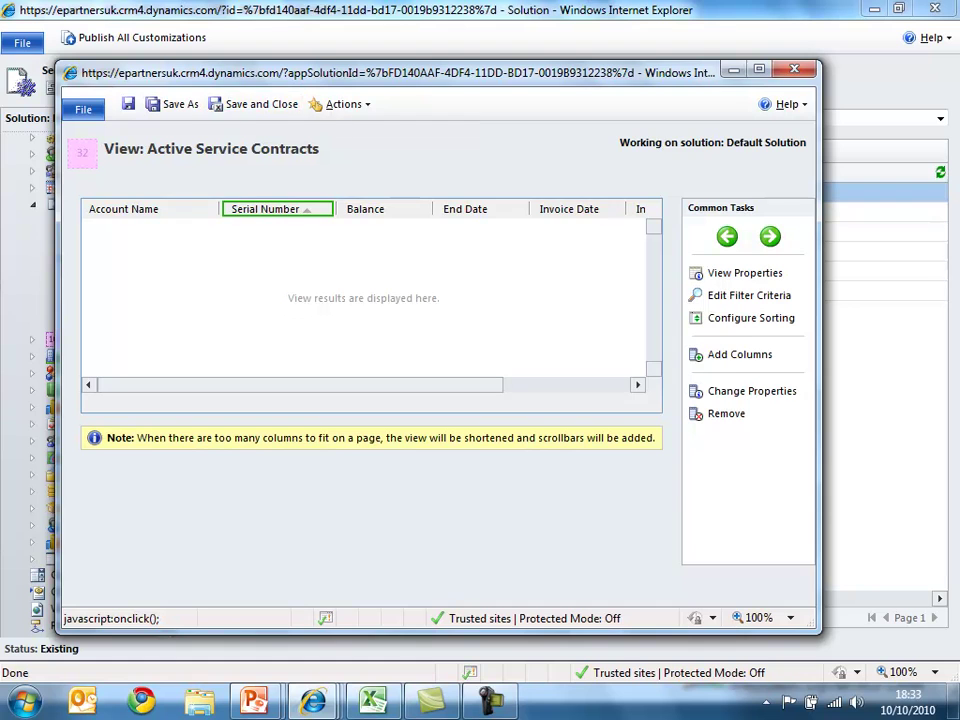
pyautogui.click(275, 104)
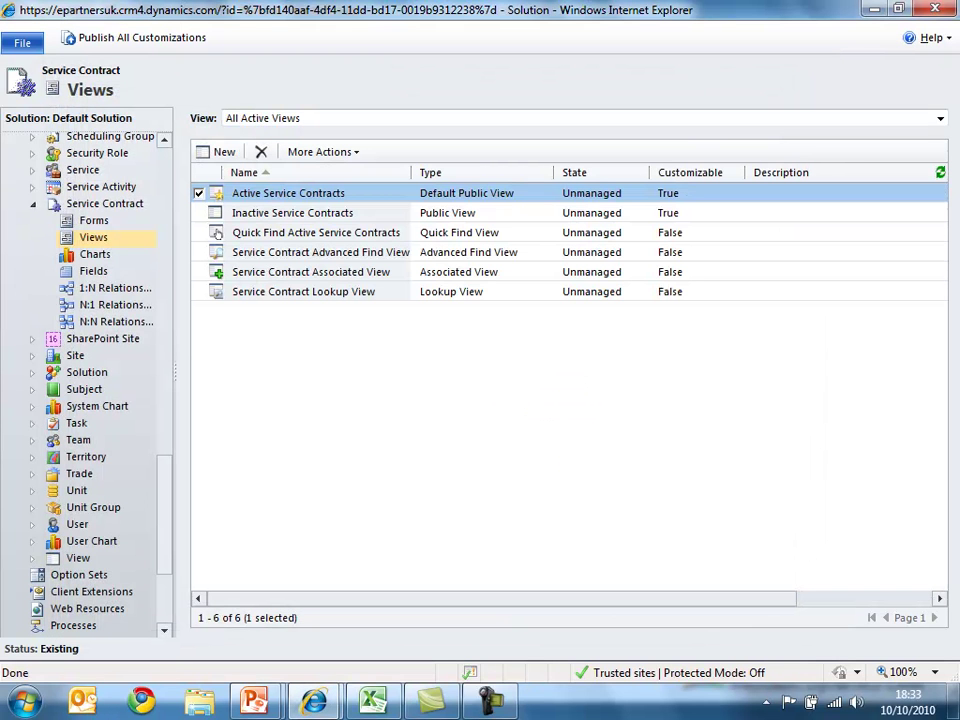
# Create and save a Service Contract pie chart showing the sum of Invoice Value by Contract Type.
pyautogui.click(95, 254)
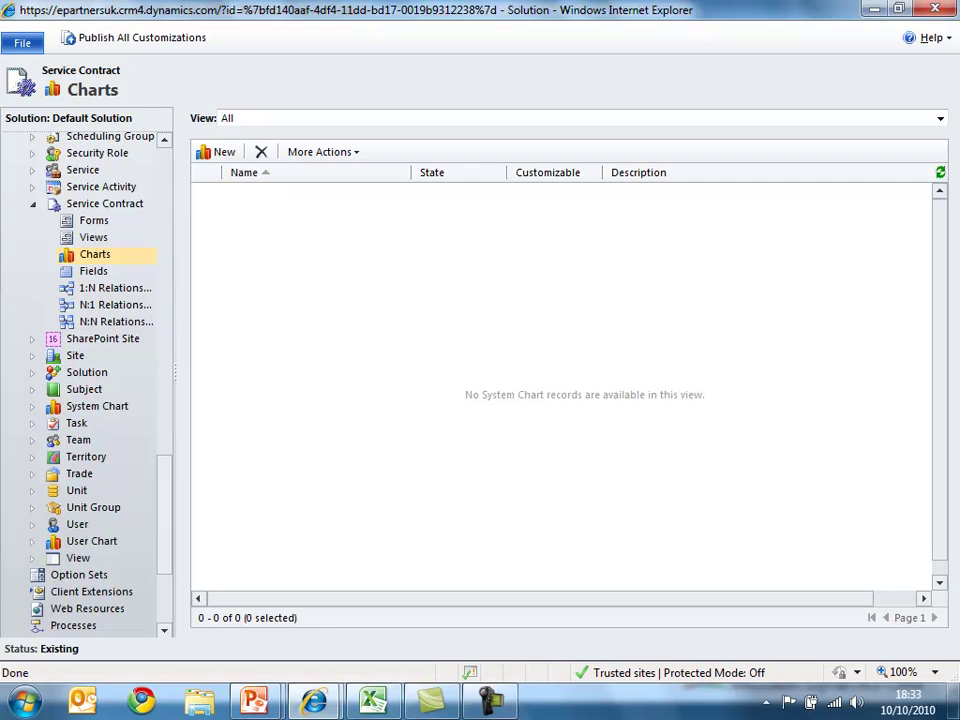
pyautogui.click(217, 151)
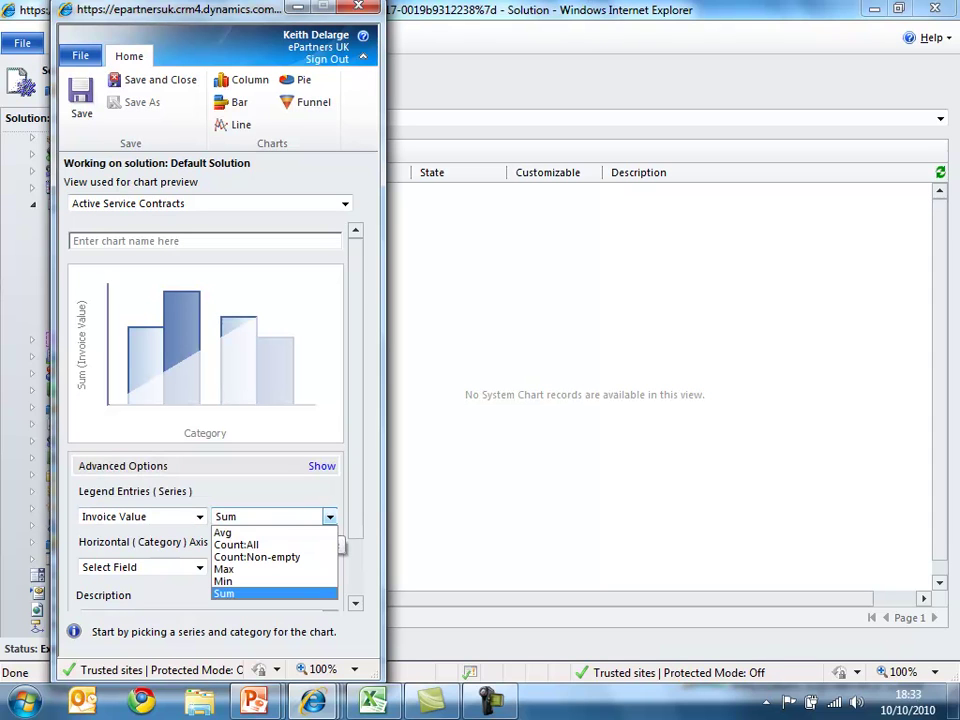
pyautogui.click(282, 517)
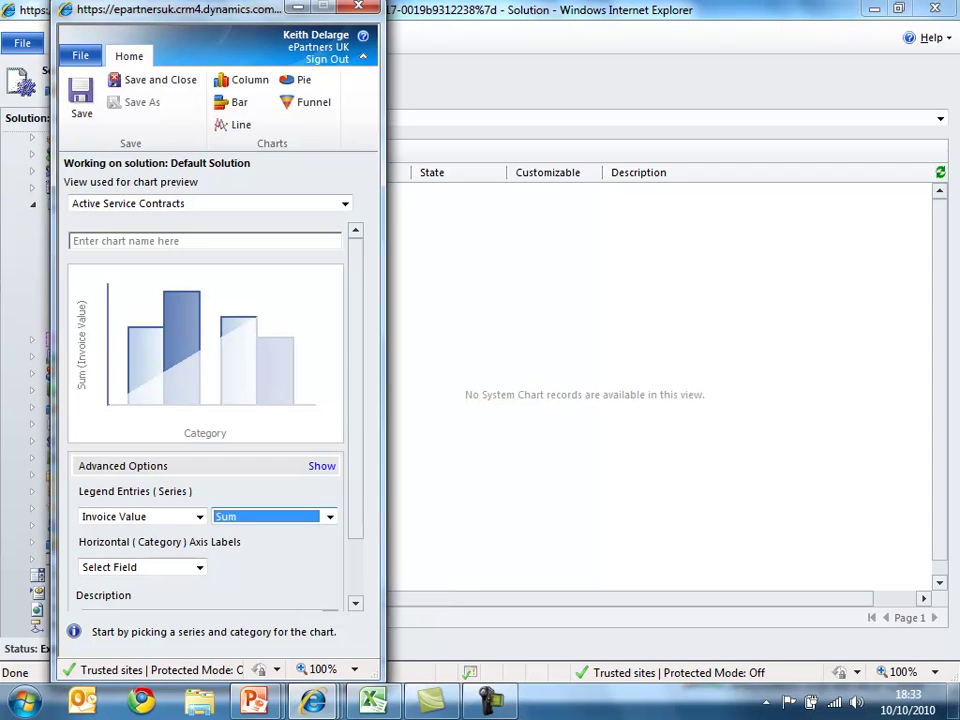
pyautogui.click(297, 79)
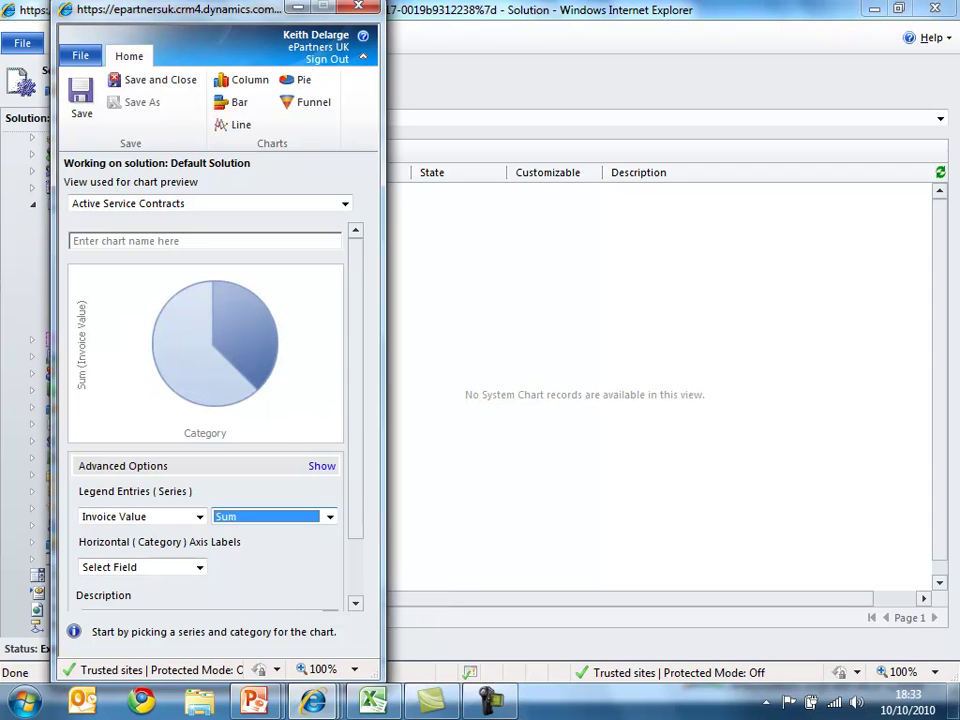
pyautogui.click(199, 567)
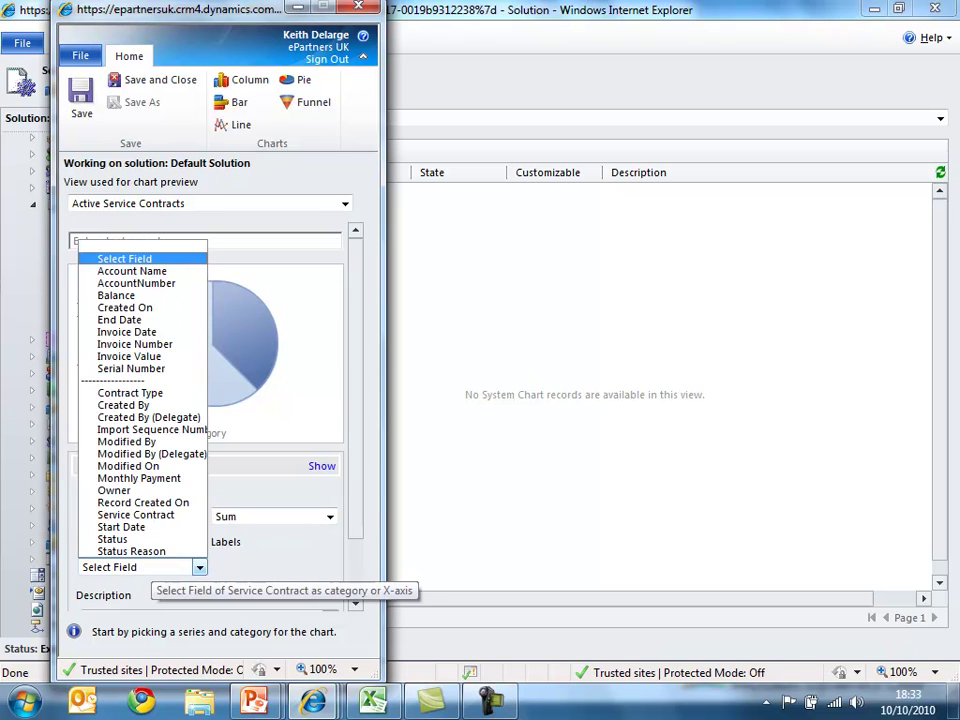
pyautogui.click(130, 393)
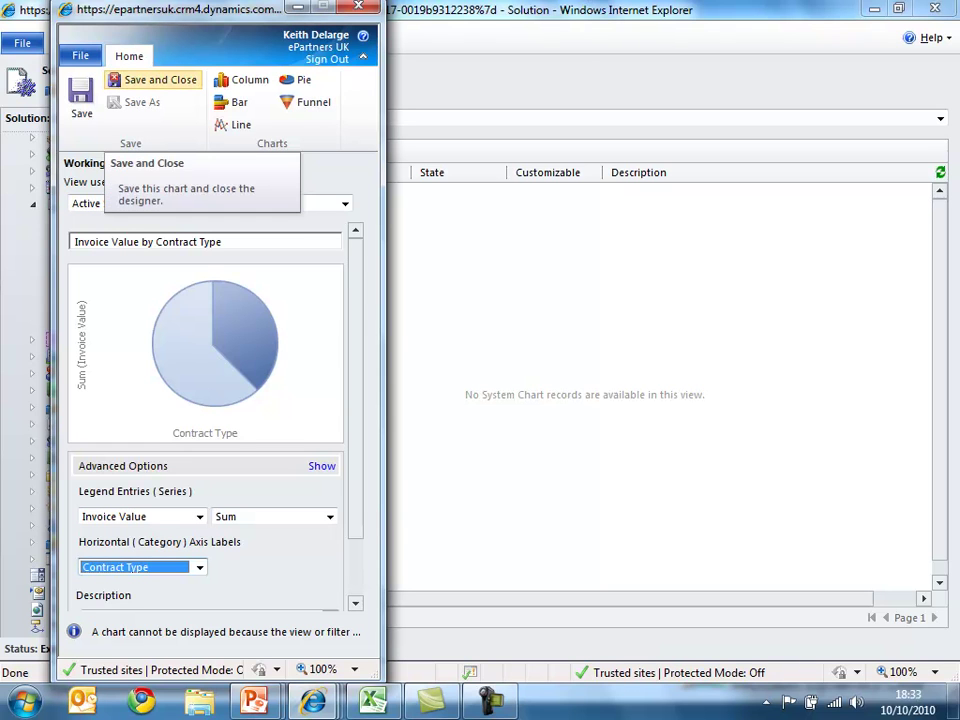
pyautogui.click(155, 80)
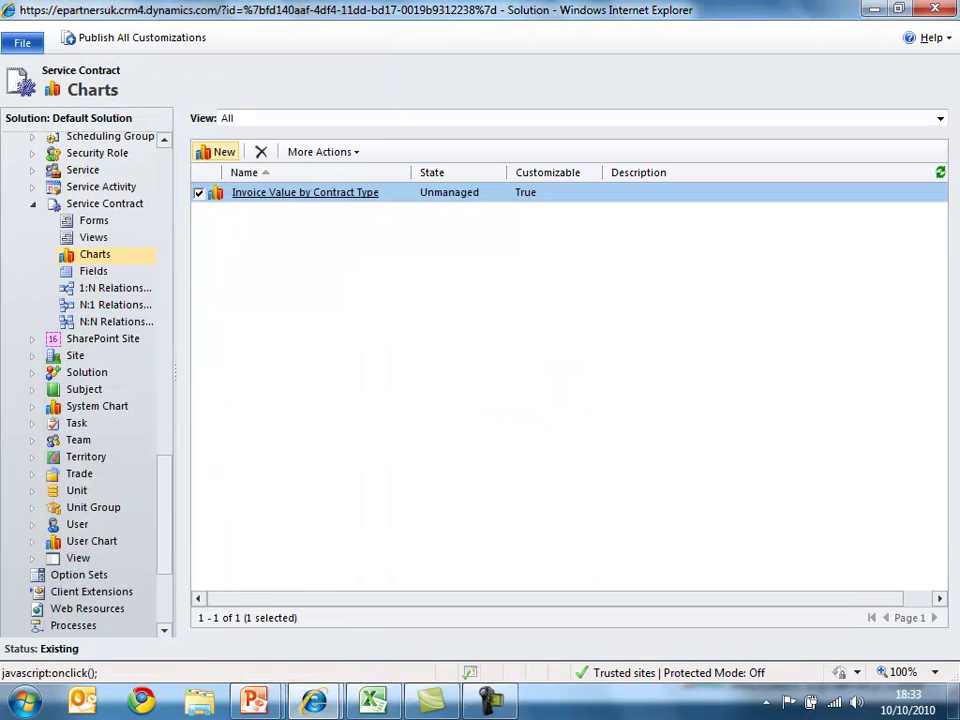
# Start a second Service Contract chart as a line chart with the average of Invoice Value as its series.
pyautogui.click(218, 152)
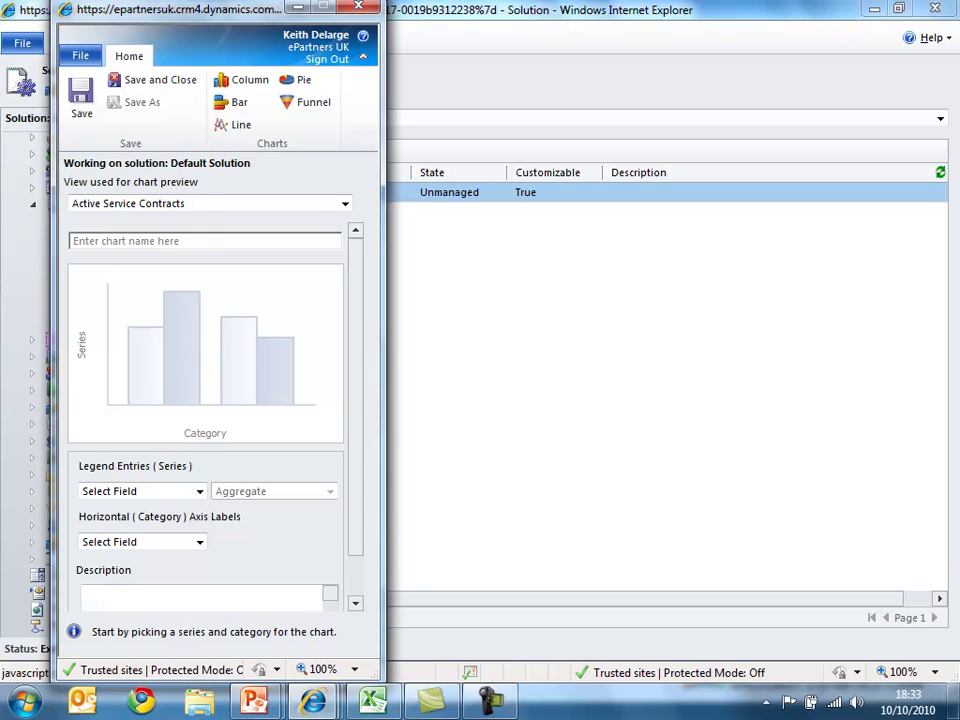
pyautogui.click(200, 491)
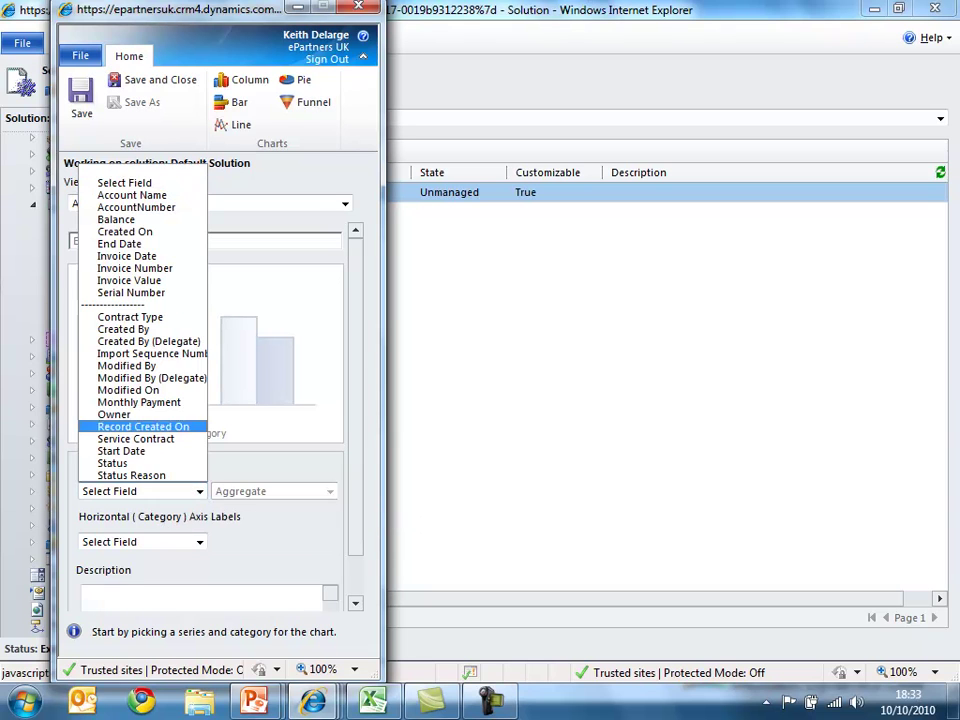
pyautogui.click(233, 124)
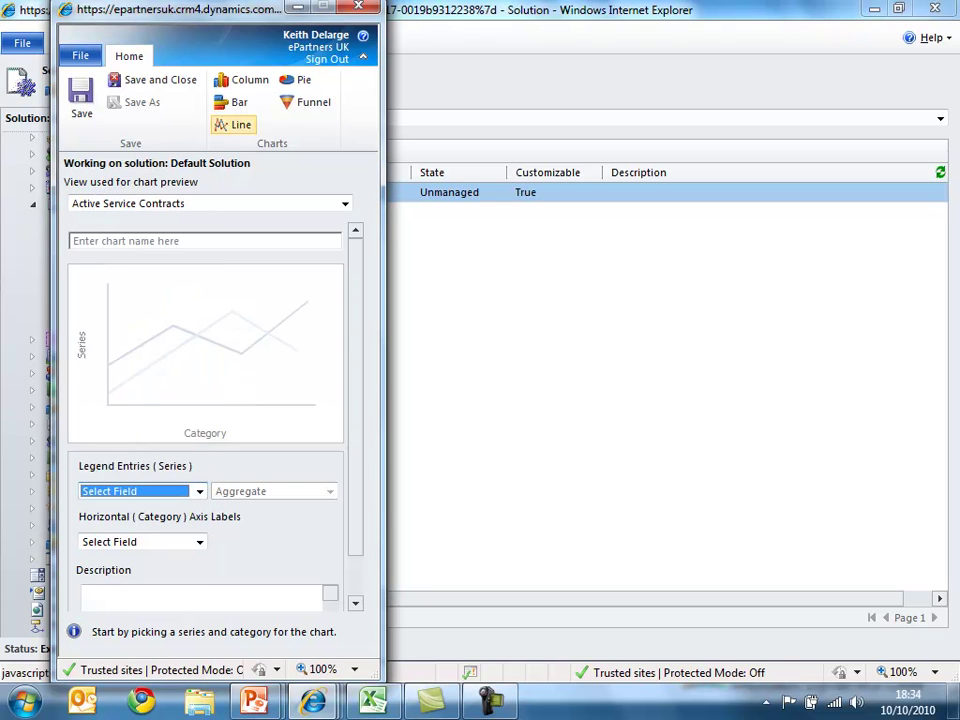
pyautogui.click(200, 491)
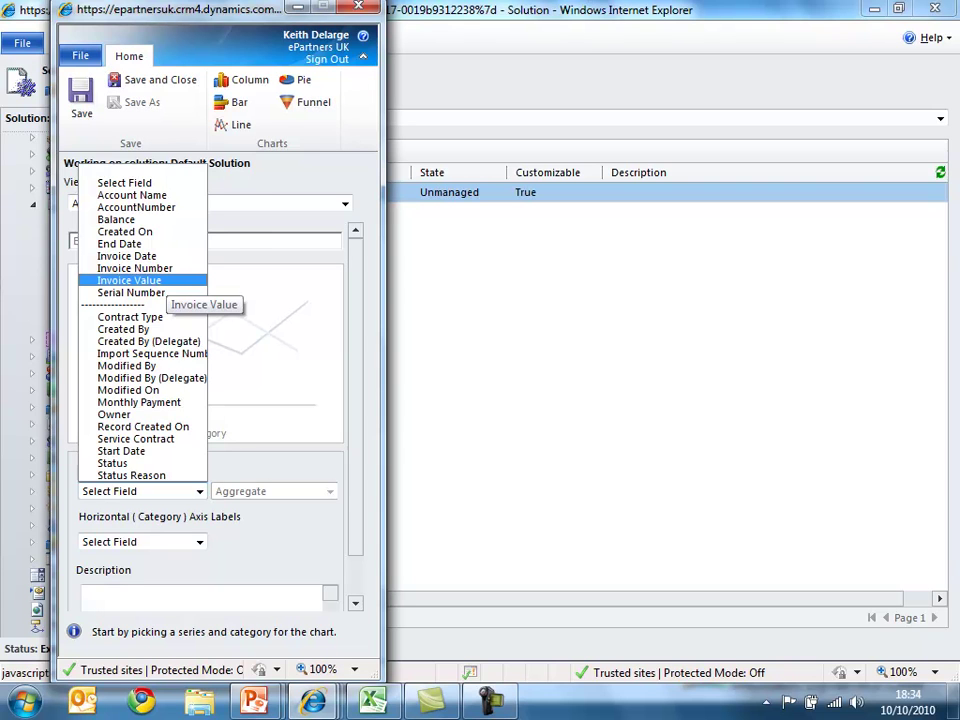
pyautogui.click(130, 280)
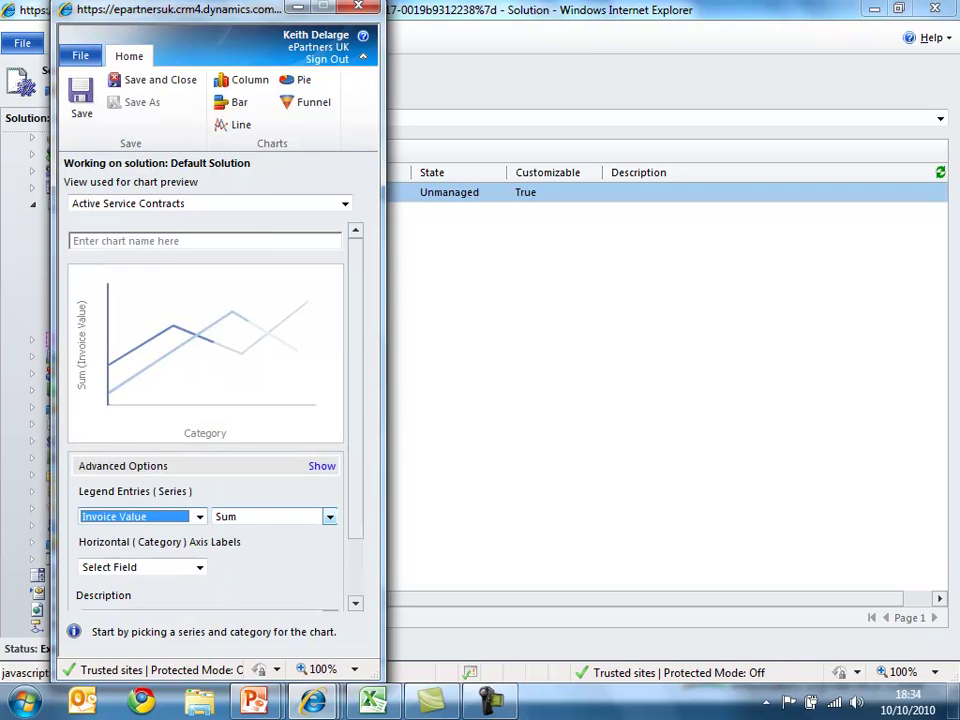
pyautogui.click(330, 516)
pyautogui.click(225, 531)
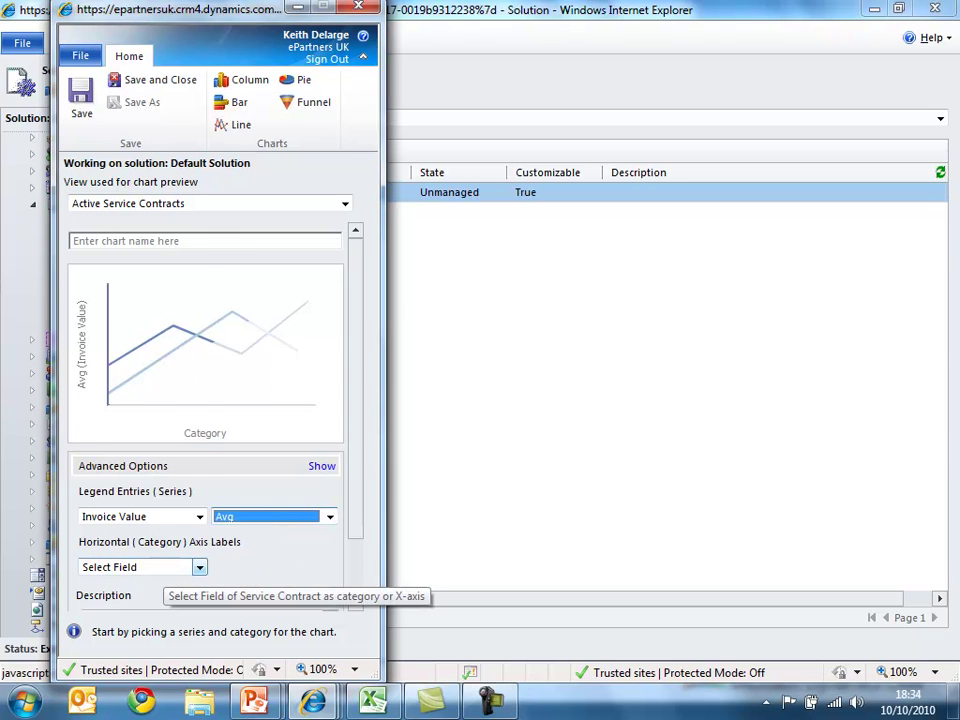
# Set the line chart's horizontal axis to End Date grouped by Month, and save and close the chart.
pyautogui.click(199, 567)
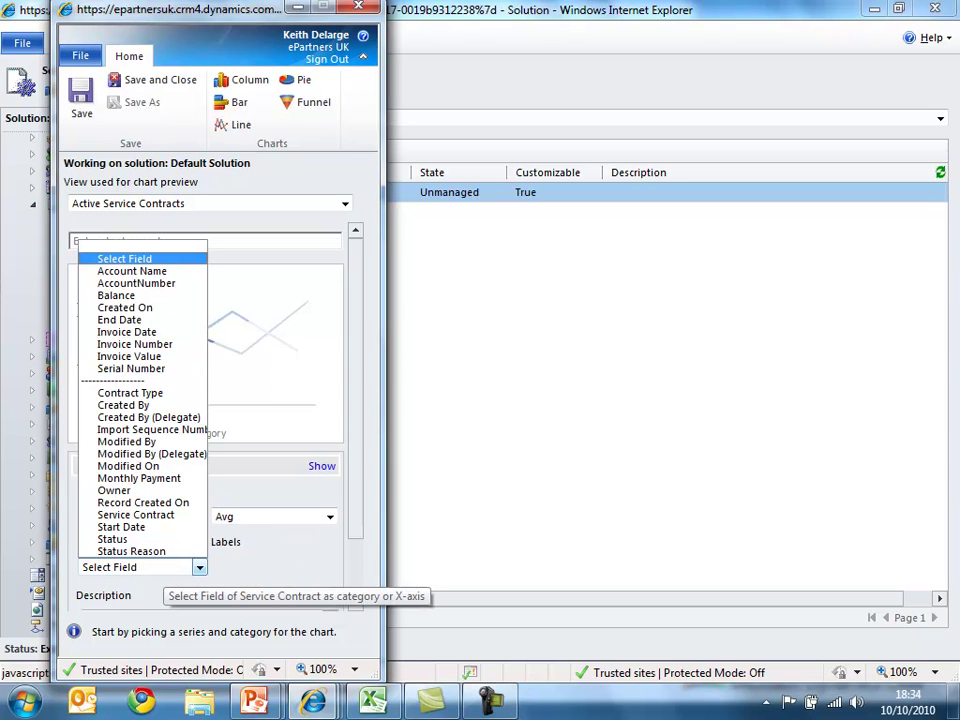
pyautogui.click(119, 319)
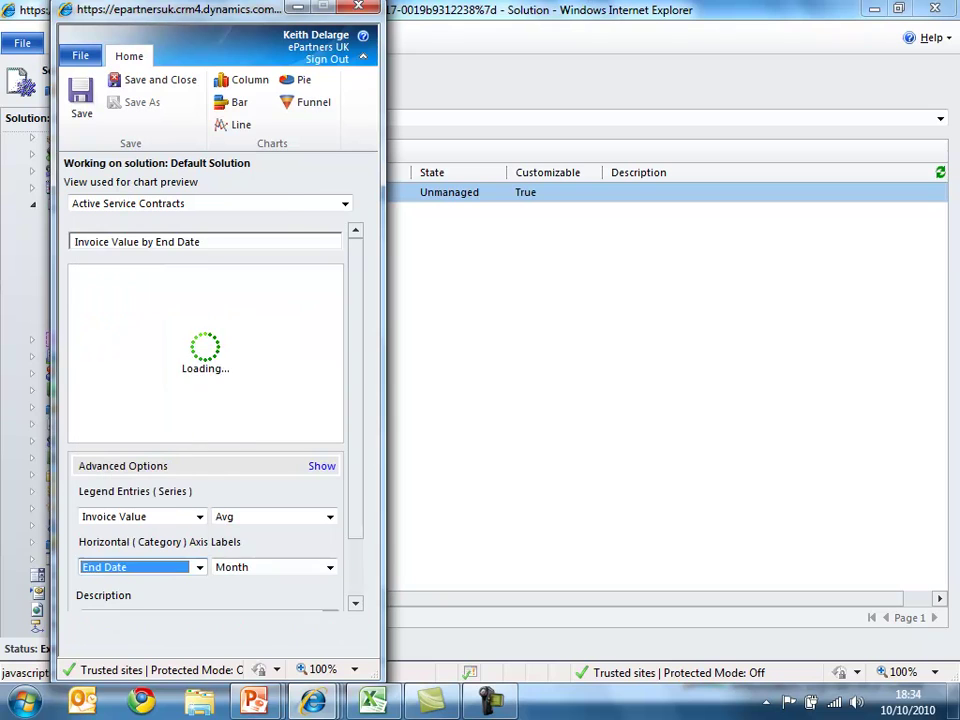
pyautogui.click(330, 567)
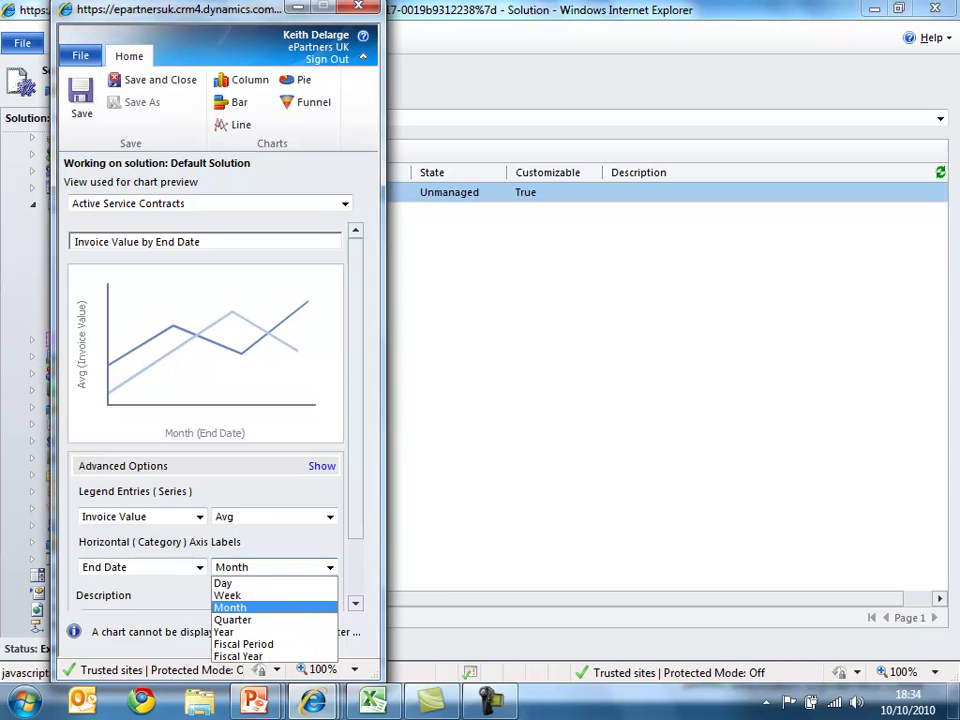
pyautogui.click(272, 607)
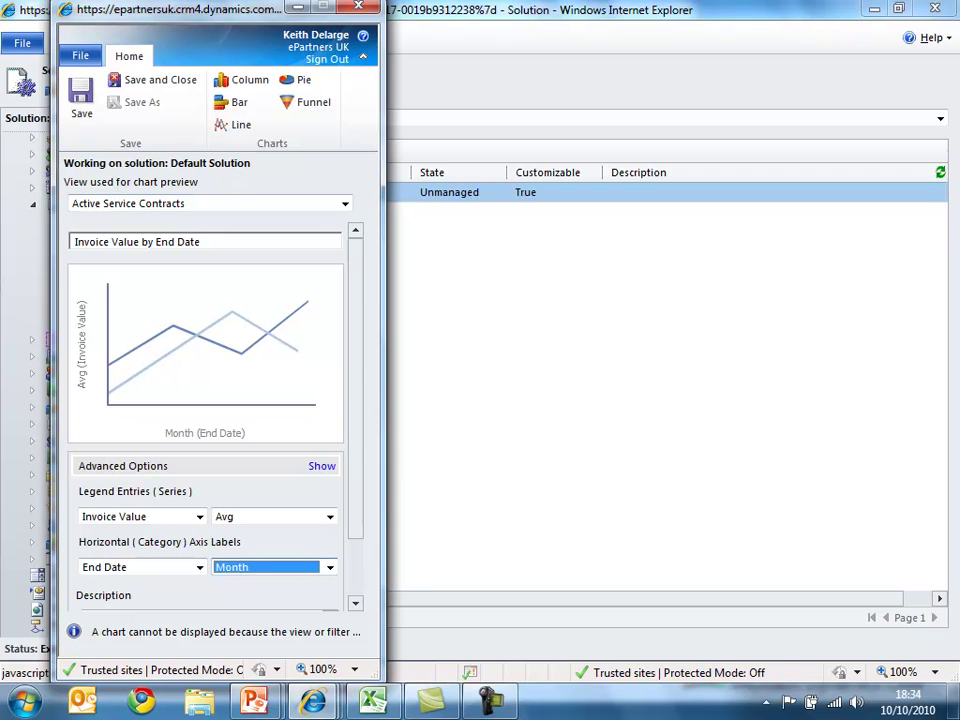
pyautogui.click(160, 80)
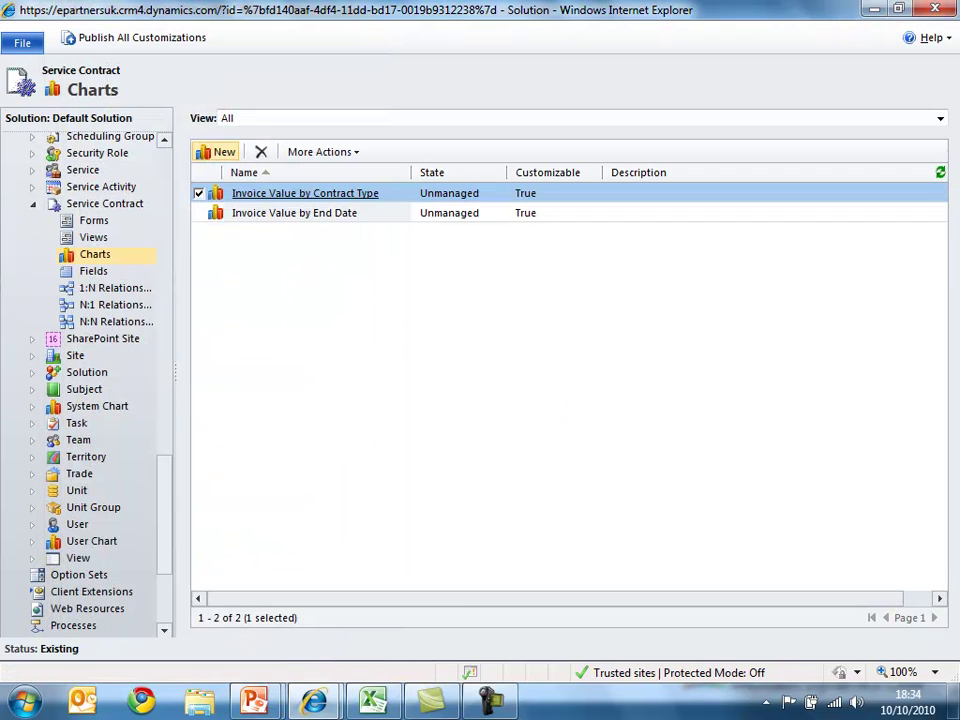
# Create a new Service Contract bar chart showing the sum of Invoice Value by Account Name.
pyautogui.click(216, 151)
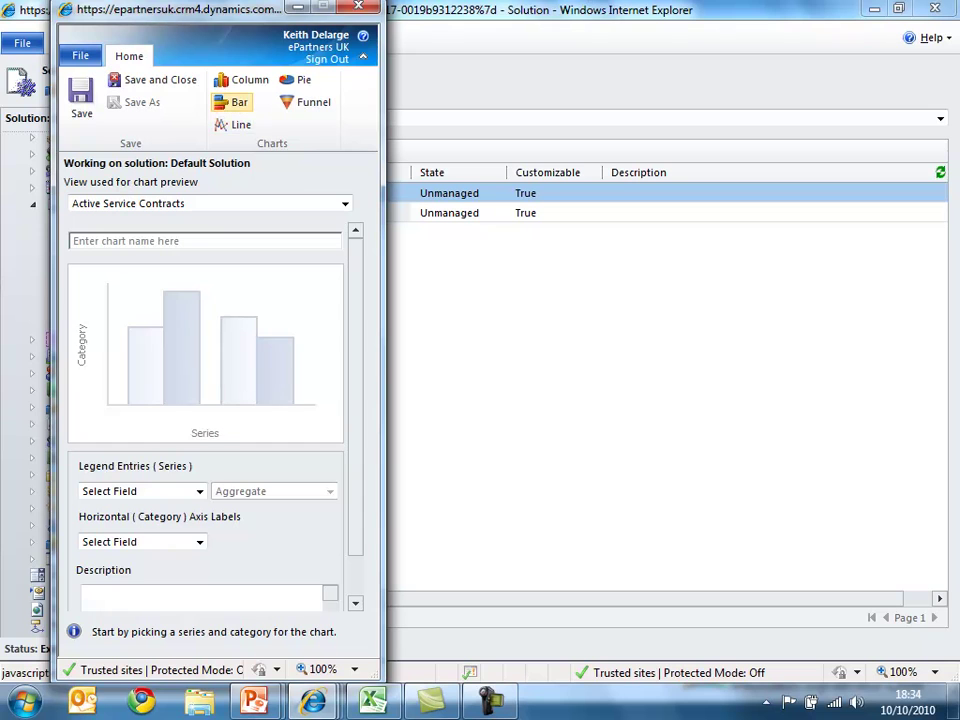
pyautogui.click(236, 102)
pyautogui.click(199, 491)
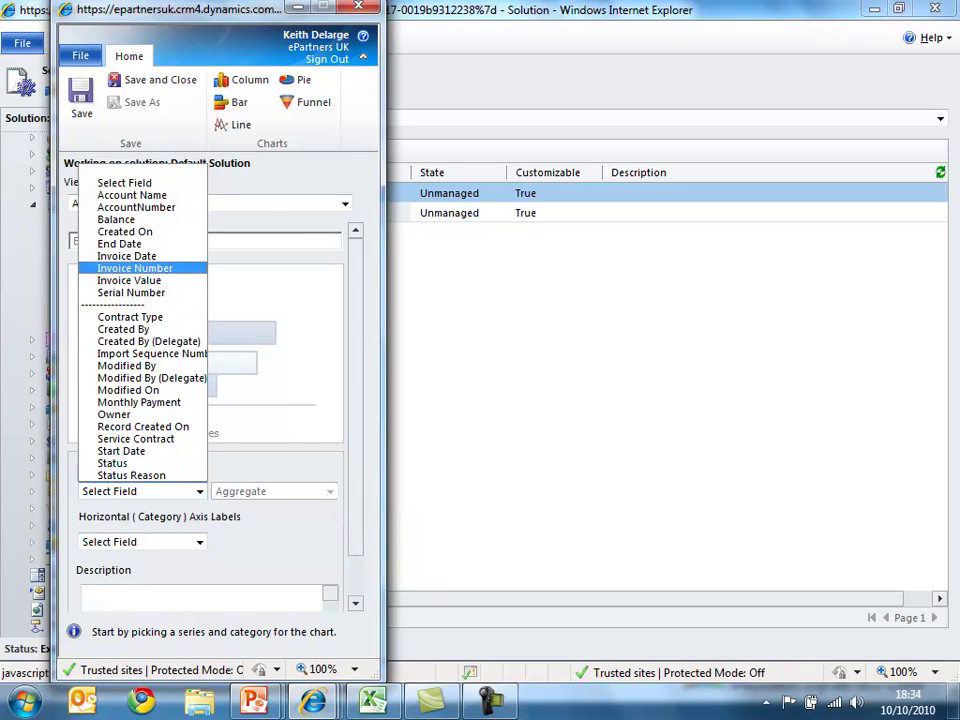
pyautogui.click(129, 280)
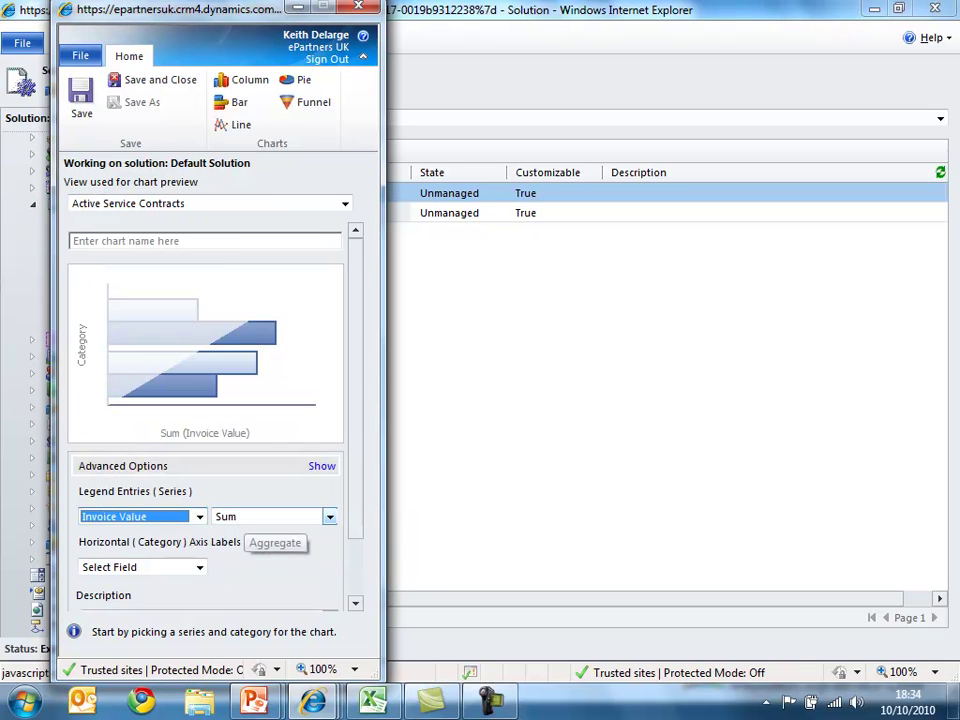
pyautogui.click(199, 567)
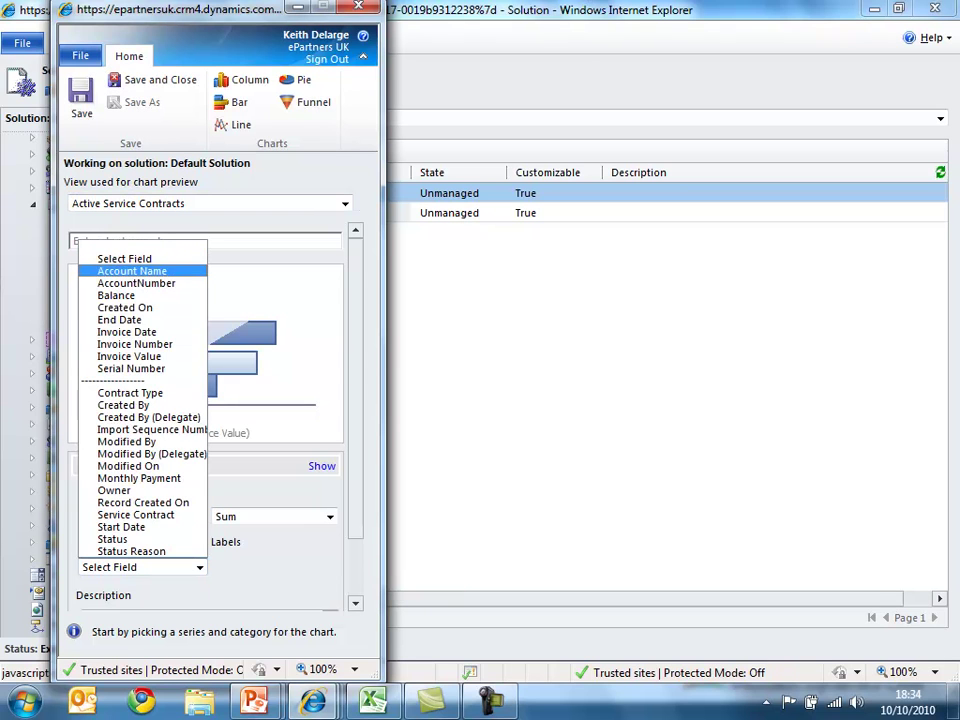
pyautogui.click(132, 271)
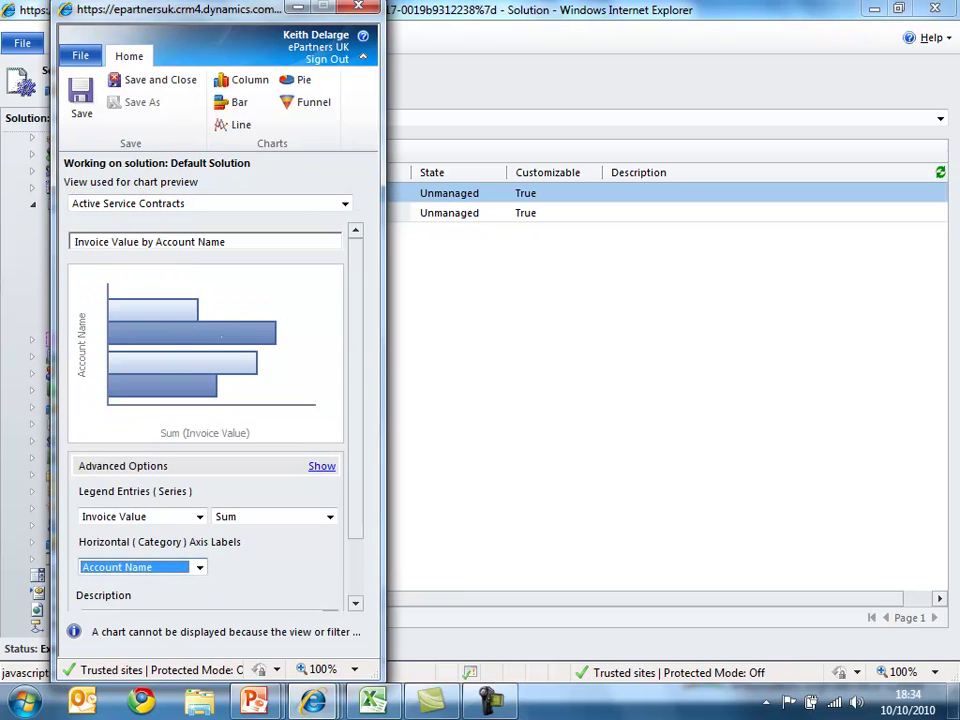
# Limit the bar chart to the top 10 items, and save and close it.
pyautogui.click(322, 466)
pyautogui.click(89, 488)
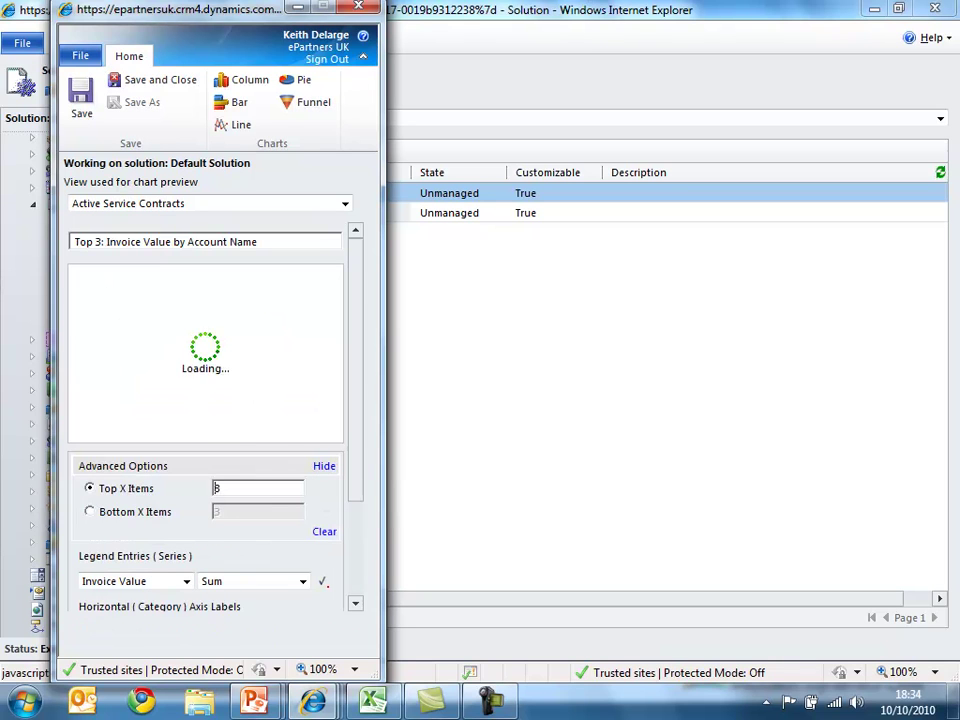
pyautogui.click(221, 488)
pyautogui.press('BackSpace')
pyautogui.write('10')
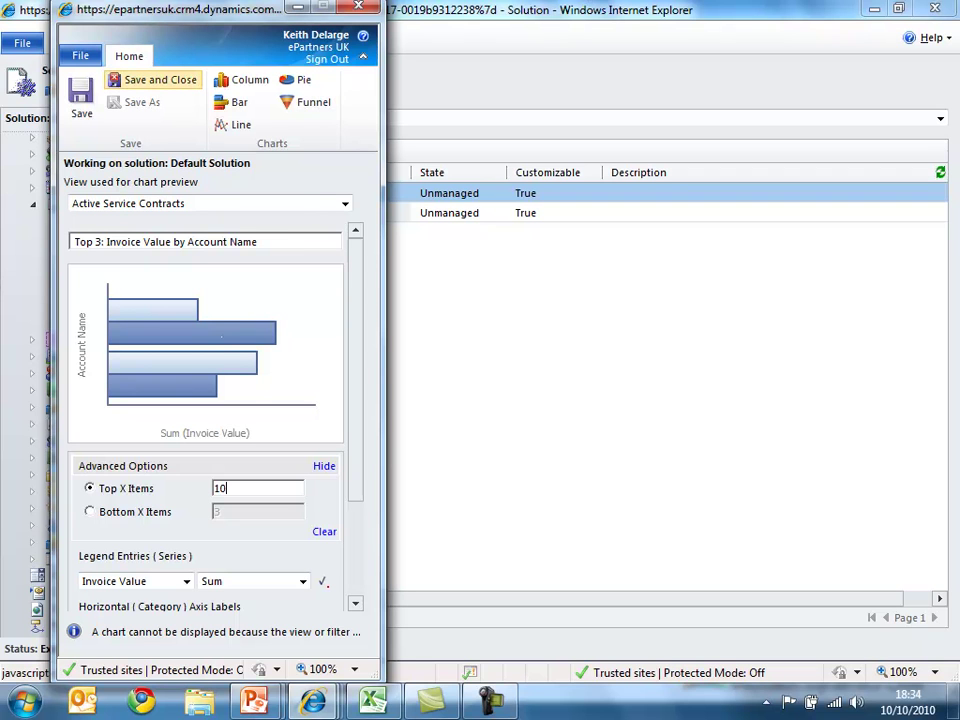
pyautogui.click(158, 80)
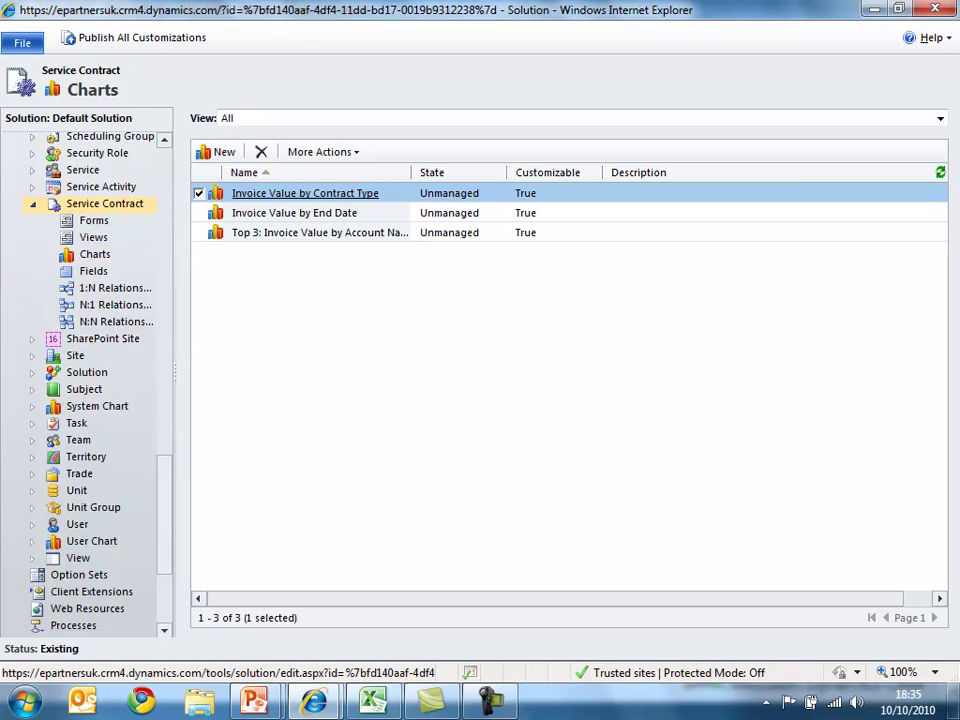
# Publish the Service Contract entity and close the solution window.
pyautogui.click(105, 203)
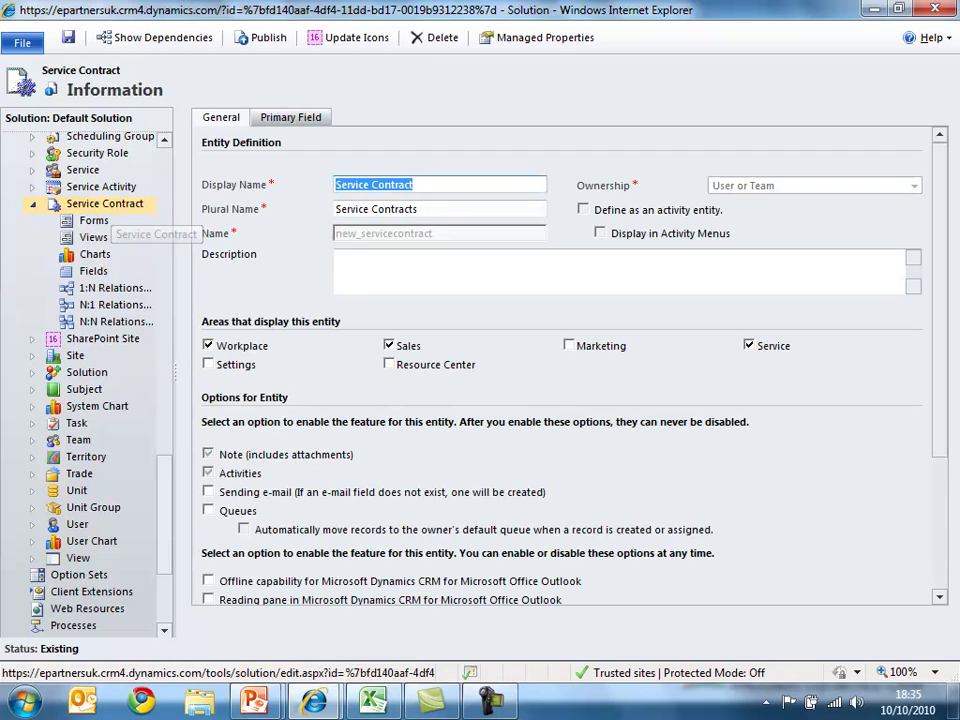
pyautogui.click(262, 37)
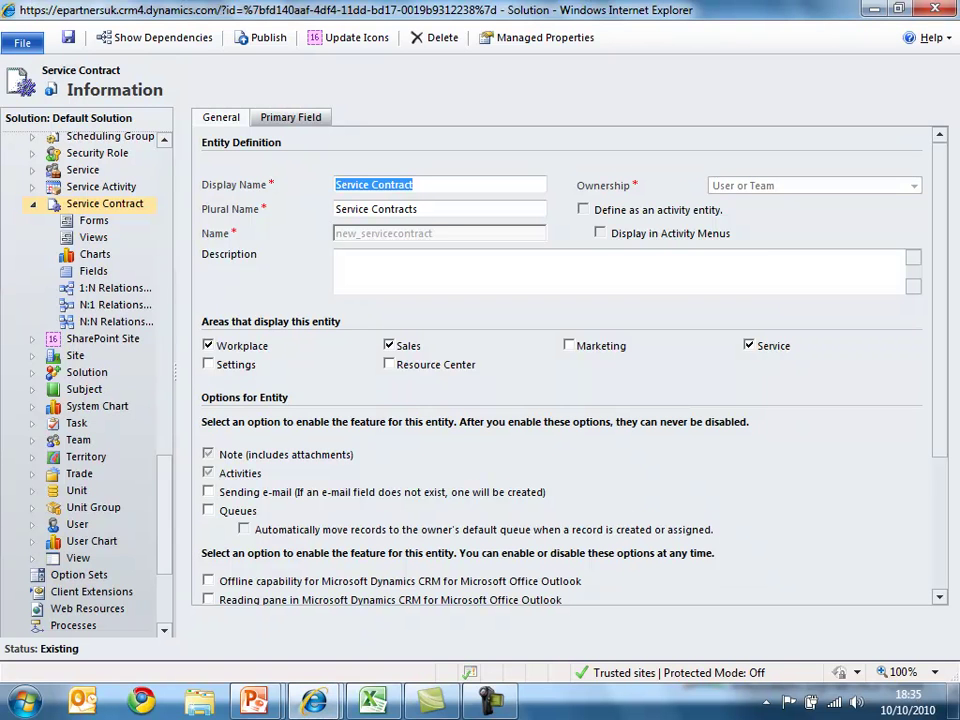
pyautogui.hotkey('alt', 'F4')
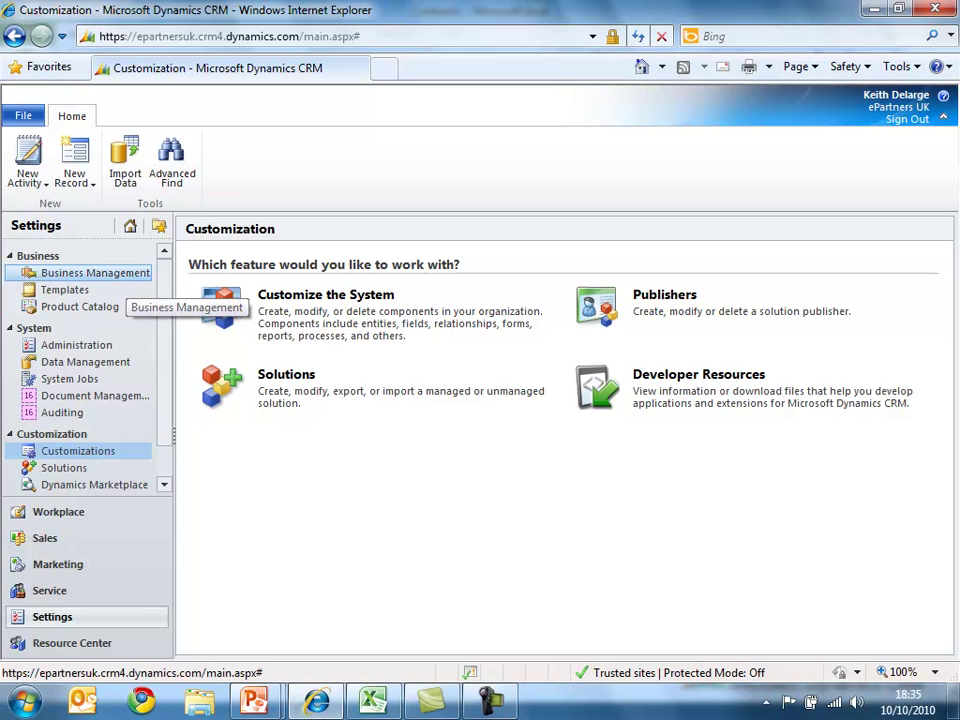
# Start a new record in the Workplace's Service Contracts list and fill in its account number.
pyautogui.click(128, 274)
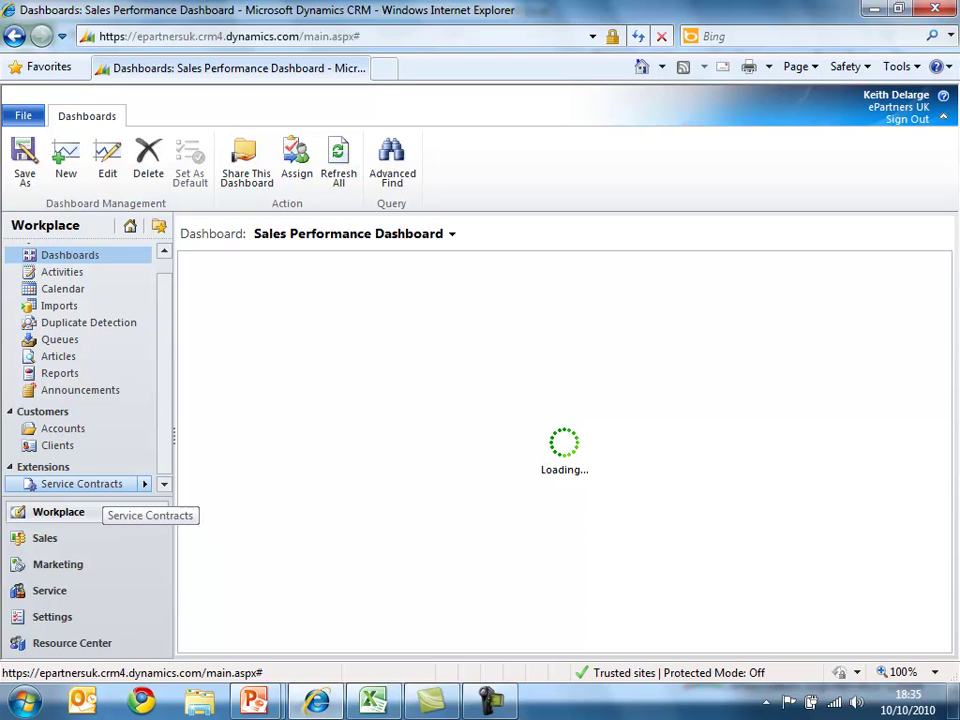
pyautogui.click(92, 484)
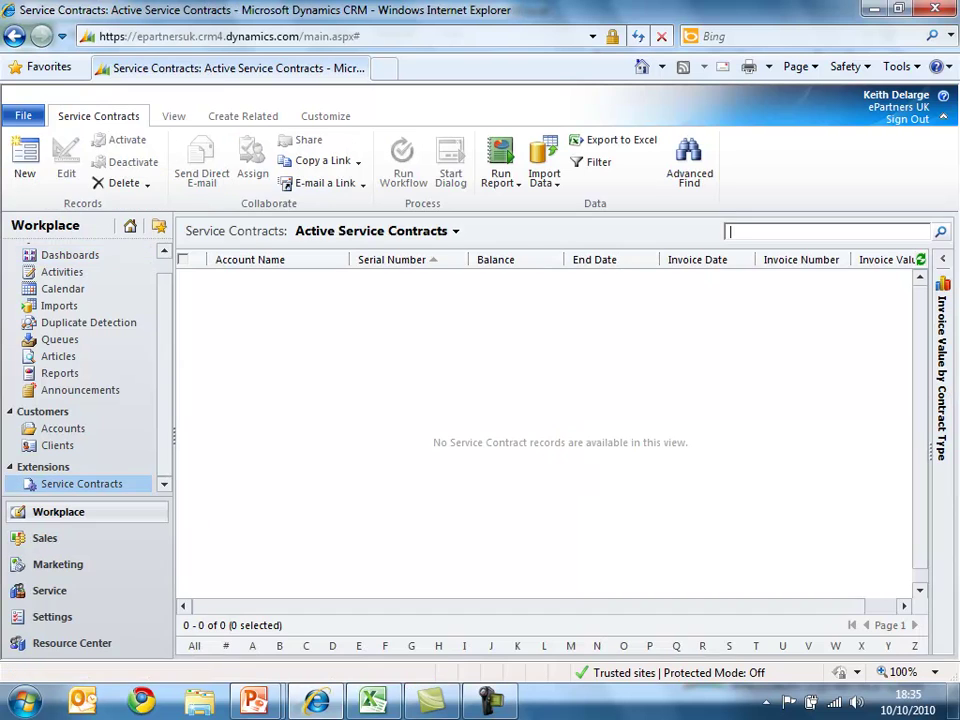
pyautogui.click(25, 160)
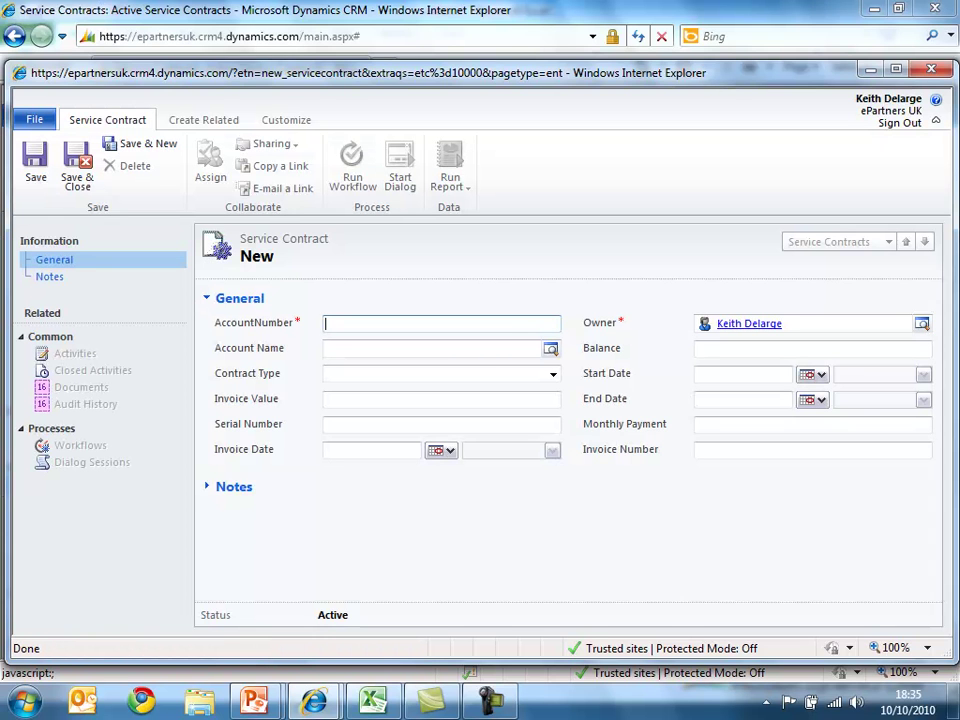
pyautogui.write('12345678')
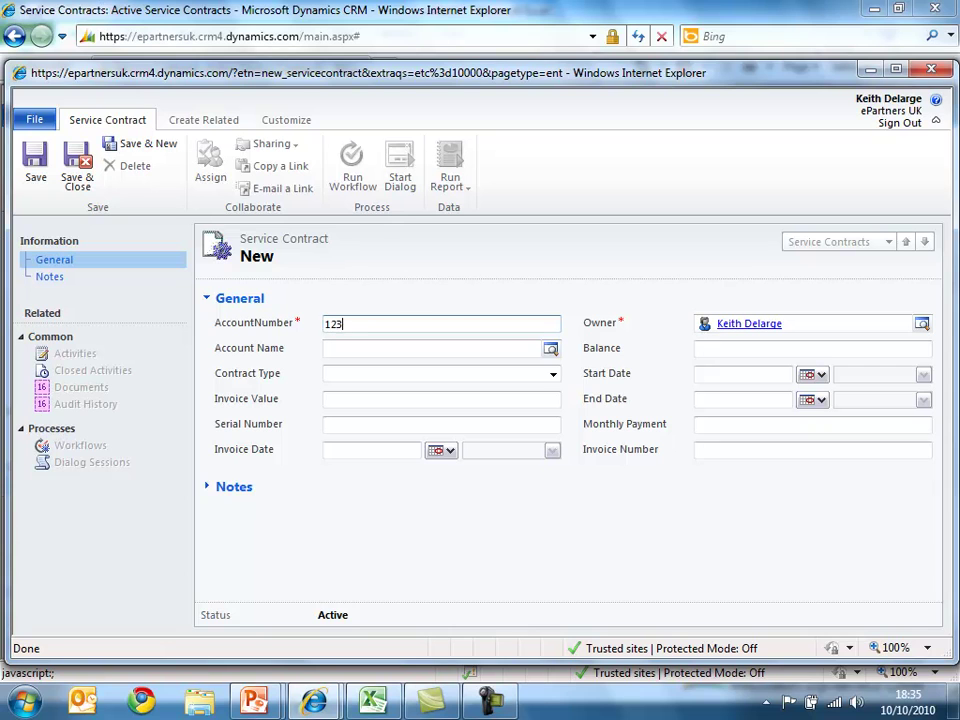
pyautogui.press('Tab')
pyautogui.press('Tab')
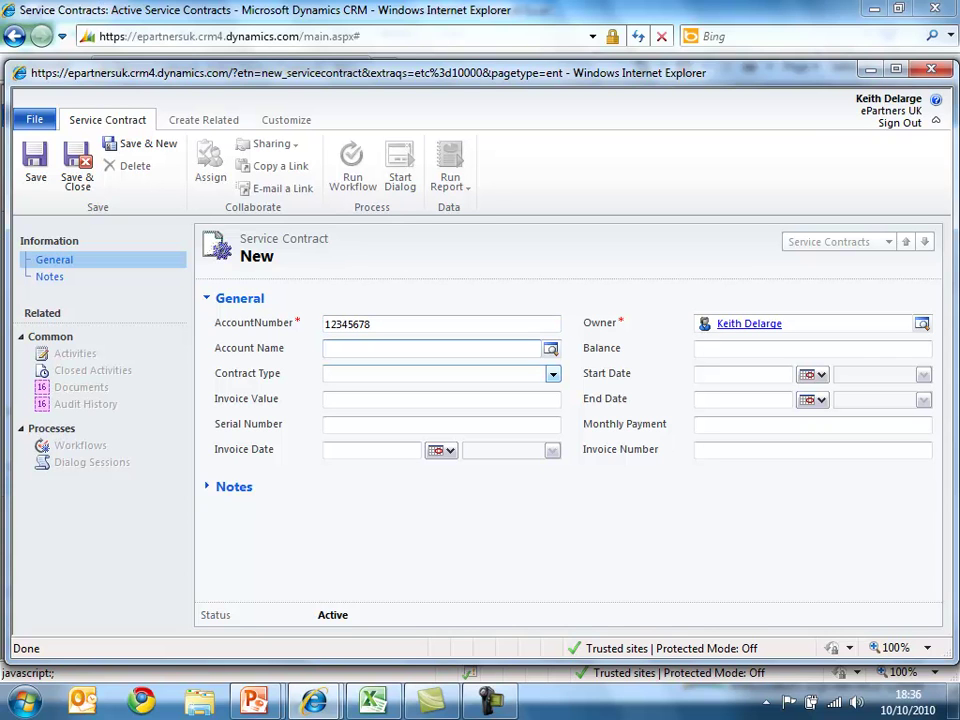
# Set the record's Account Name to JOHN LEWIS PARTNERSHIP PLC and its Contract Type to PC.
pyautogui.write('john lewis')
pyautogui.press('Tab')
pyautogui.hotkey('alt', 'Down')
pyautogui.press('Down')
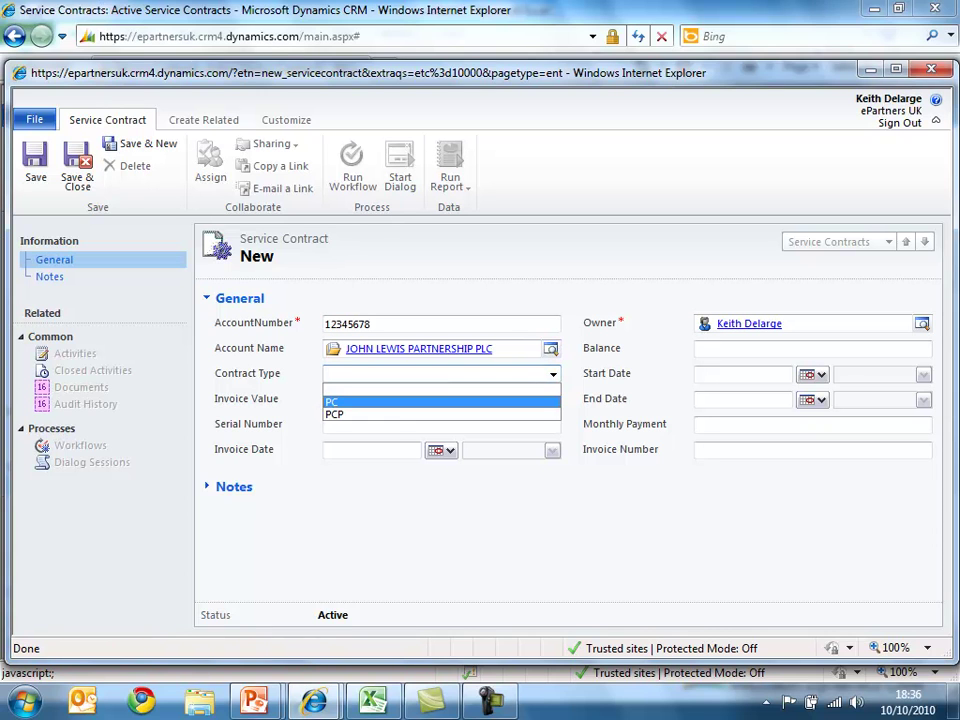
pyautogui.press('Return')
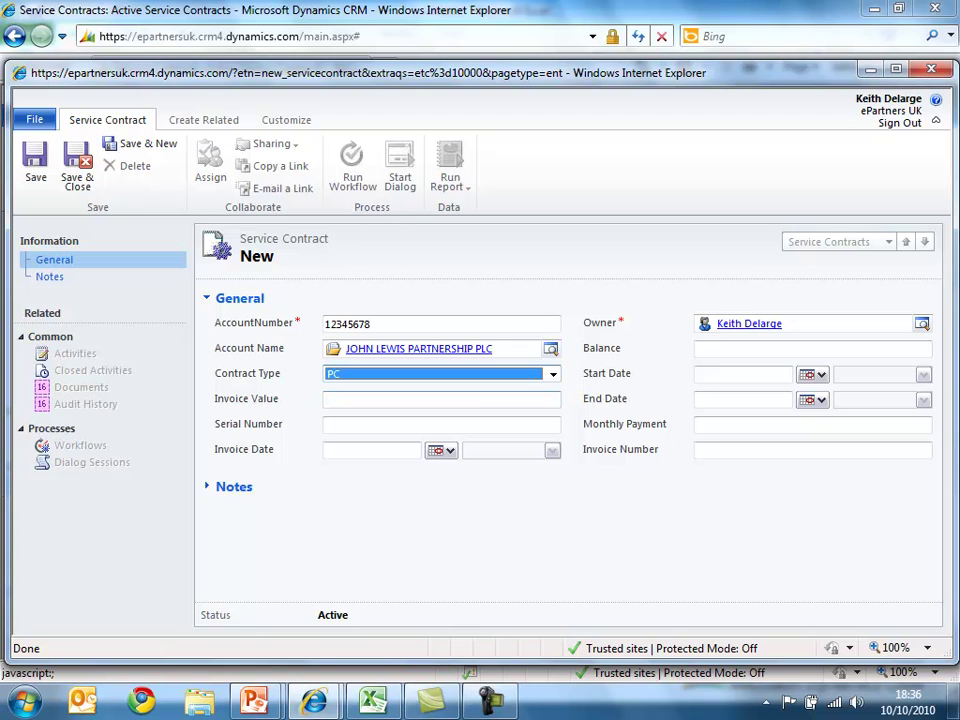
pyautogui.press('Tab')
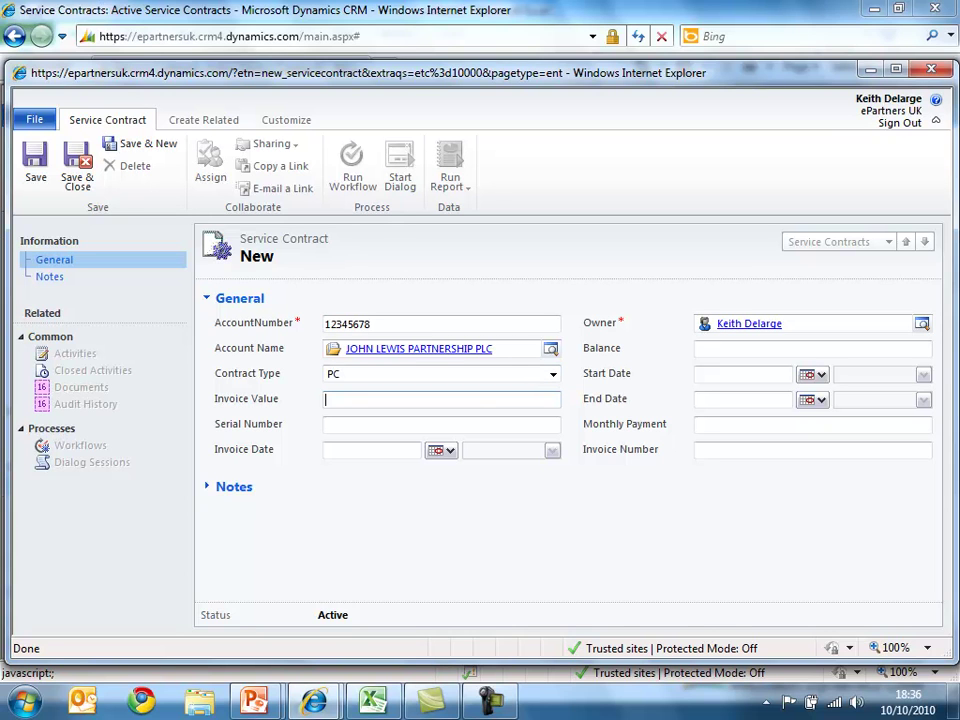
# Enter an Invoice Value of 20000, Serial Number 987654 and an Invoice Date of 01/10/2010.
pyautogui.write('20000')
pyautogui.press('Tab')
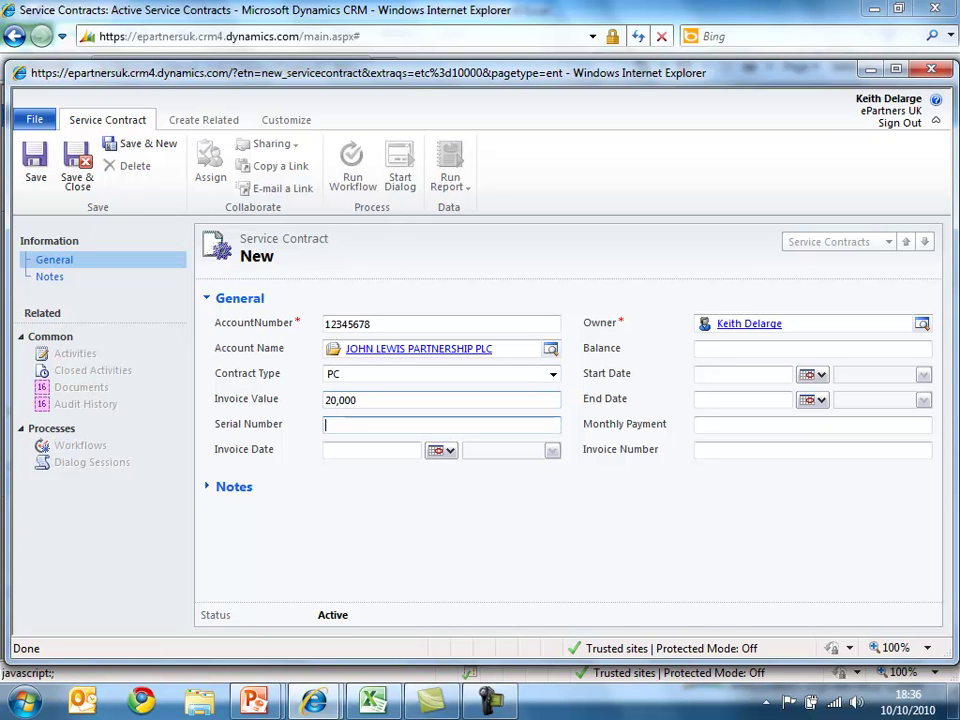
pyautogui.write('987654')
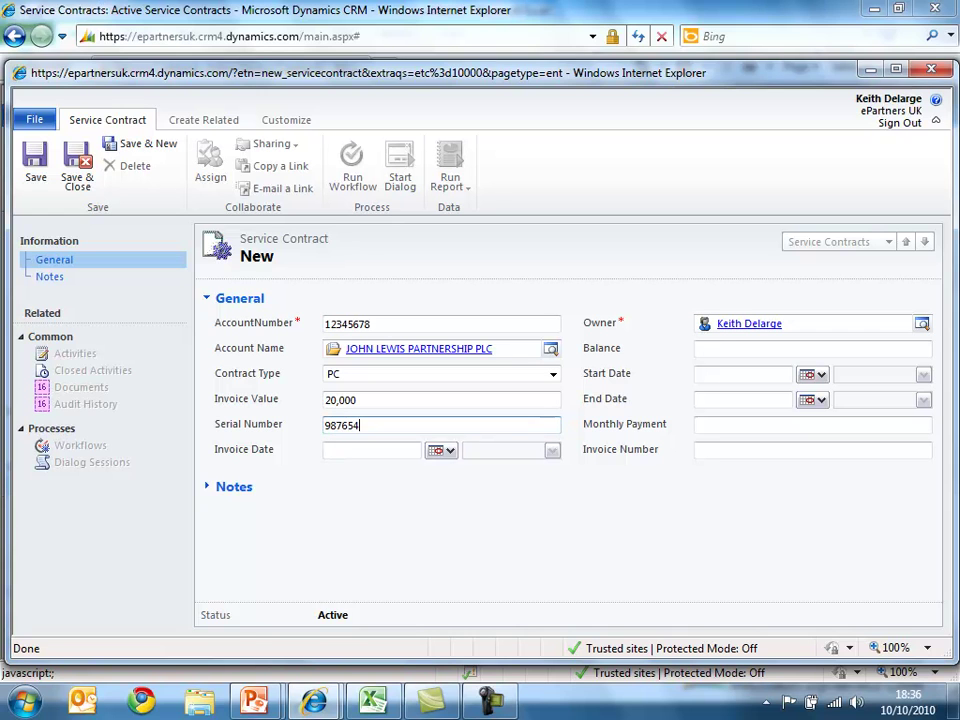
pyautogui.press('Tab')
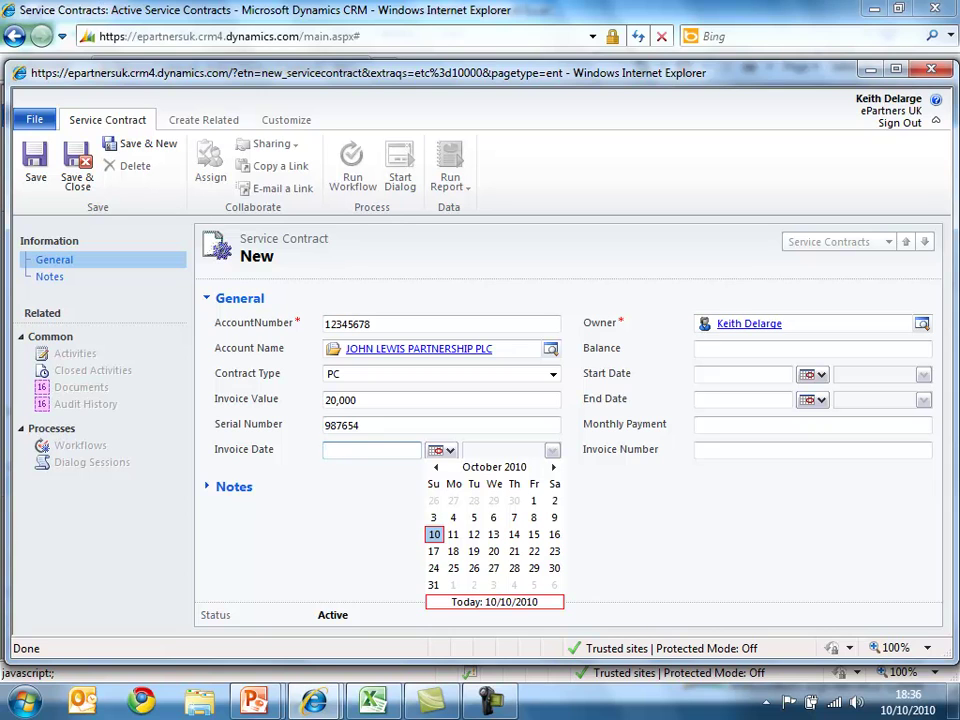
pyautogui.click(533, 500)
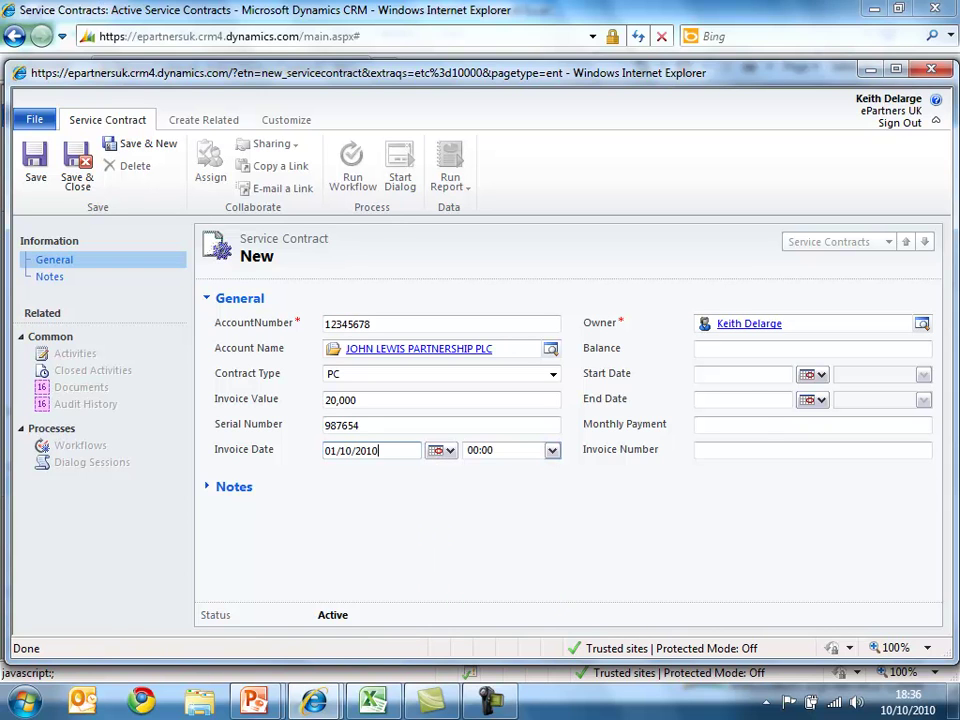
# Set the contract's Start Date to 01/10/2010 and its End Date to 01/10/2011.
pyautogui.click(742, 373)
pyautogui.click(810, 374)
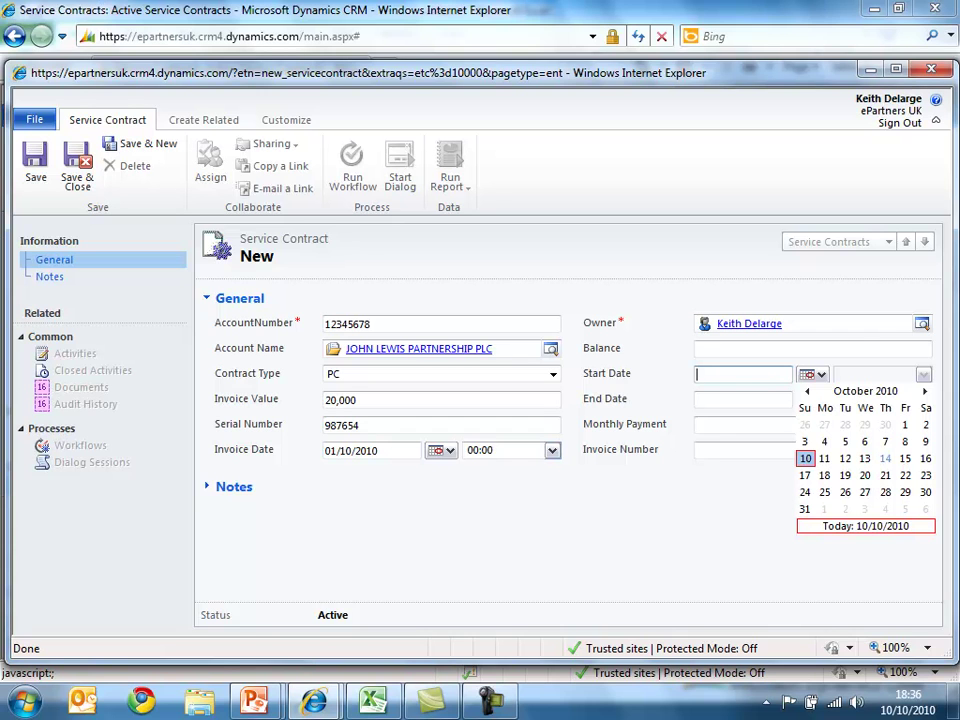
pyautogui.click(905, 424)
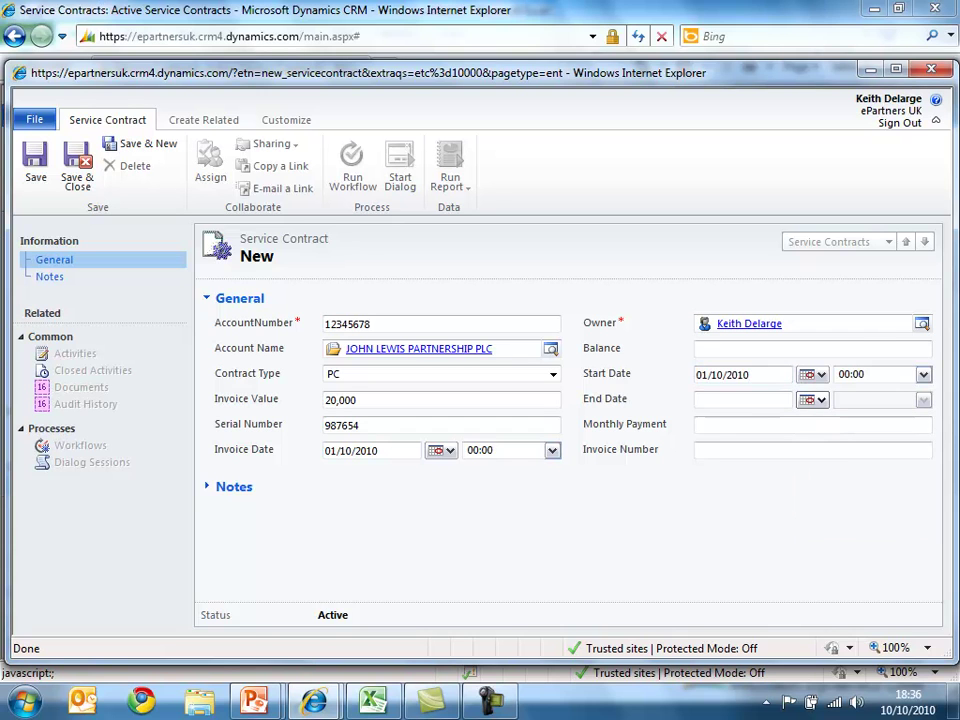
pyautogui.click(742, 398)
pyautogui.click(812, 399)
pyautogui.click(924, 416)
pyautogui.click(924, 416)
pyautogui.click(924, 416)
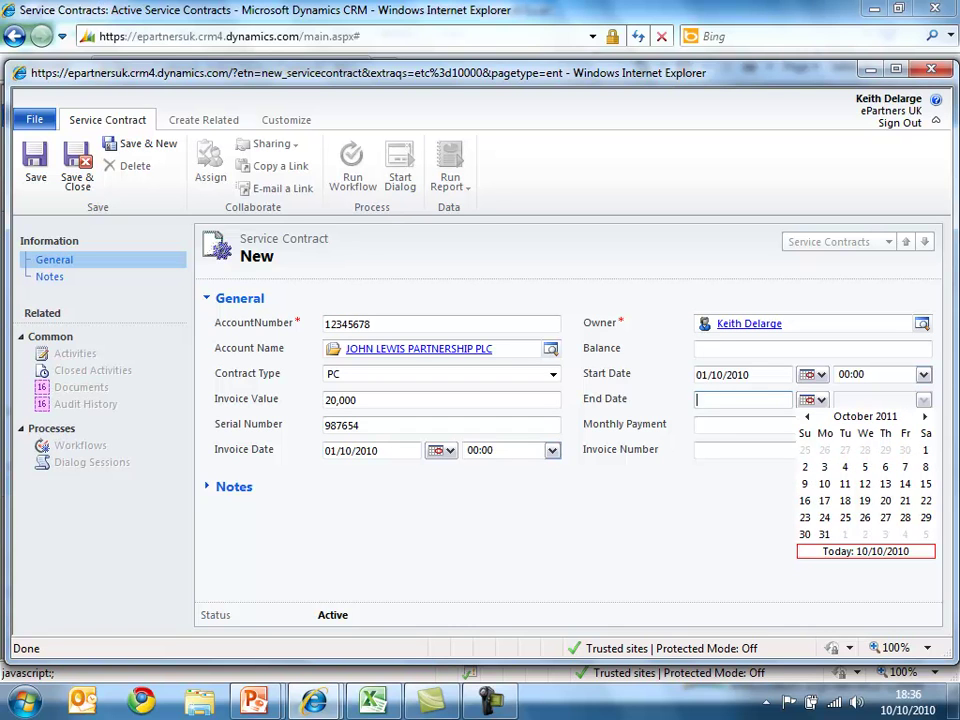
pyautogui.click(925, 450)
# Enter a Monthly Payment of 1500, the invoice number and a Balance of 18500, and save and close the record.
pyautogui.click(742, 424)
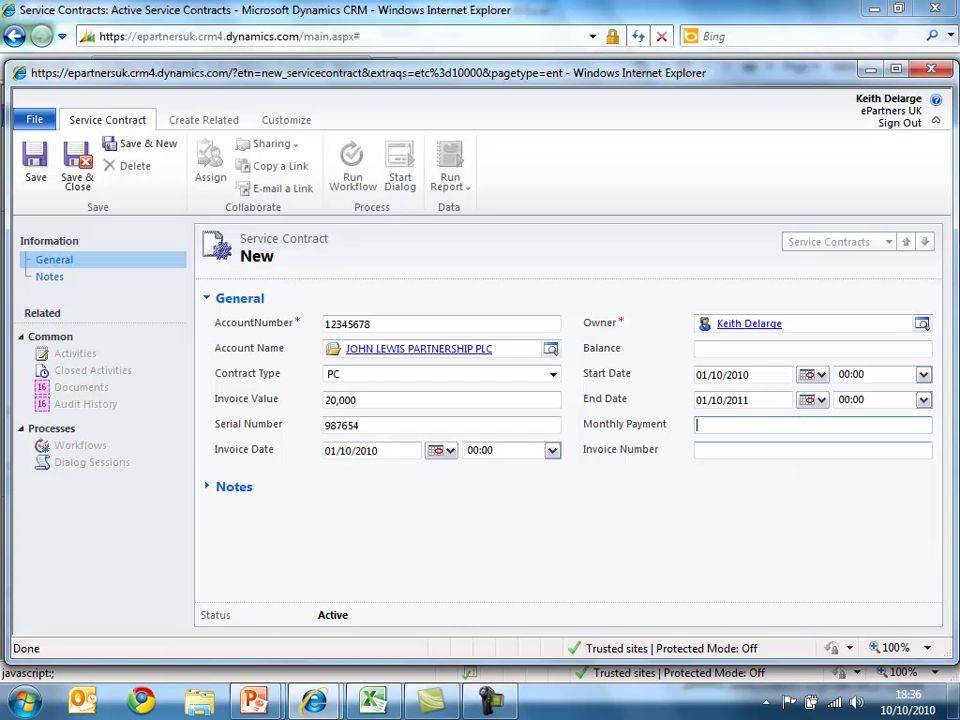
pyautogui.write('1500')
pyautogui.press('Tab')
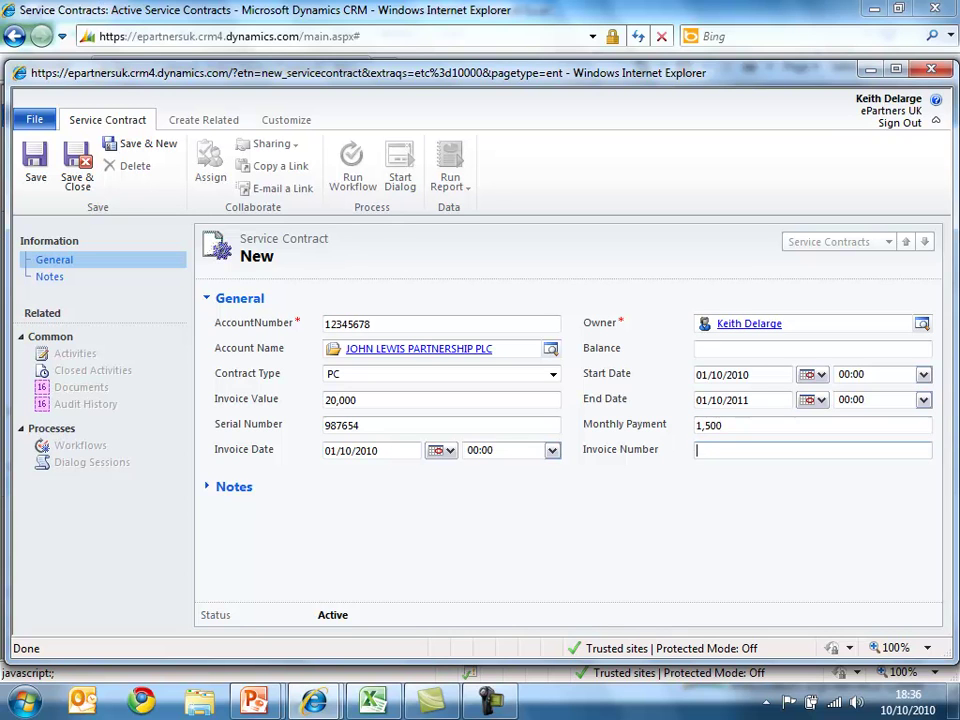
pyautogui.write('ABC23456')
pyautogui.click(698, 349)
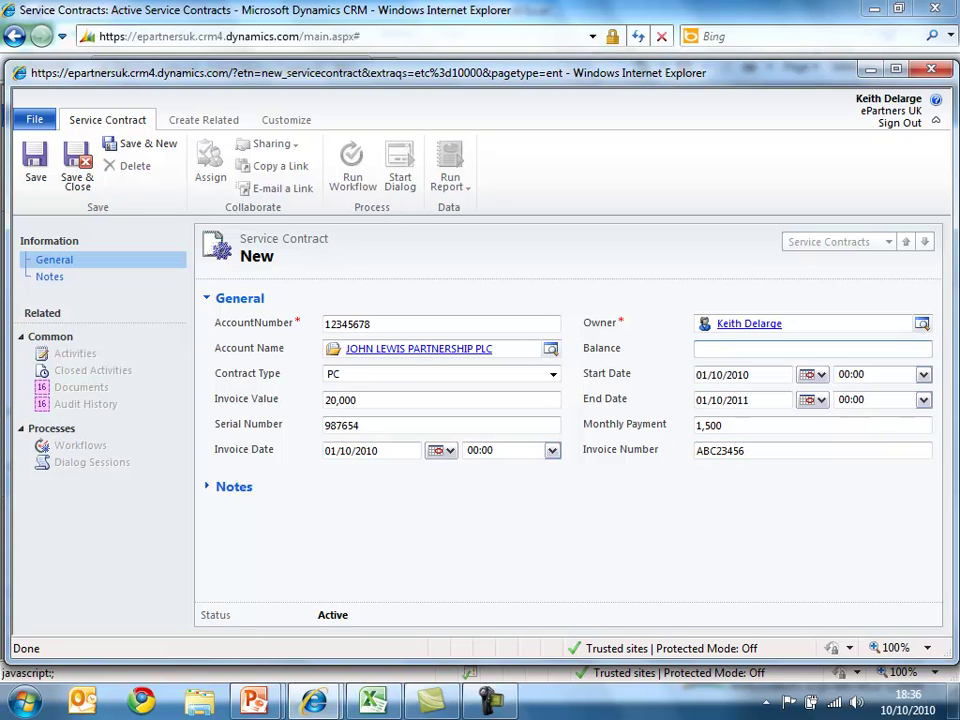
pyautogui.write('18500')
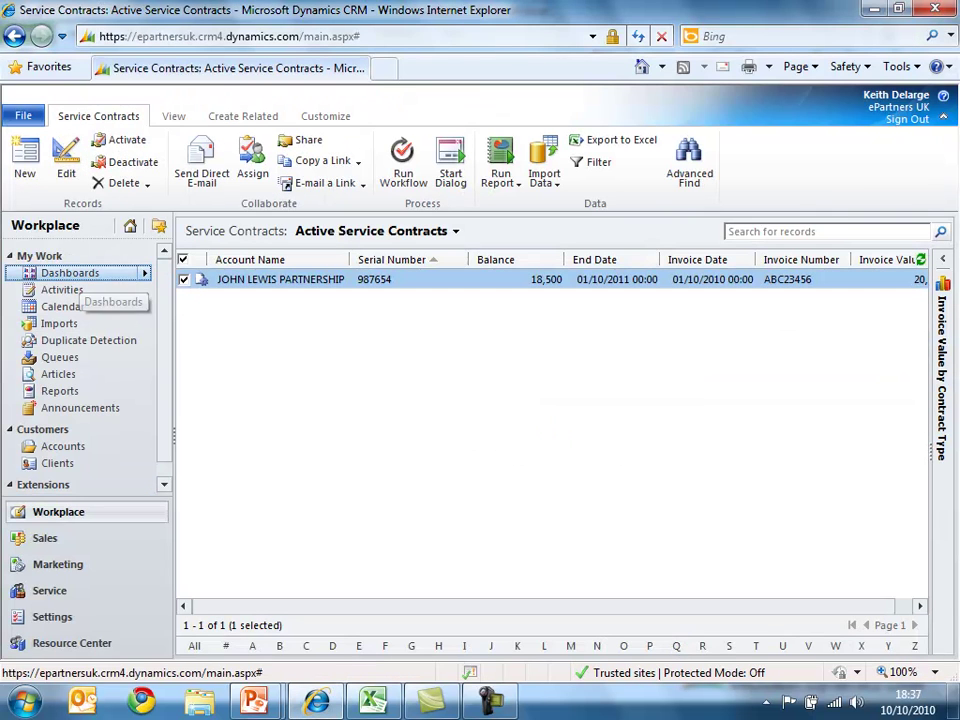
# Create a new Workplace dashboard with the 3-Column Overview Dashboard layout.
pyautogui.click(72, 276)
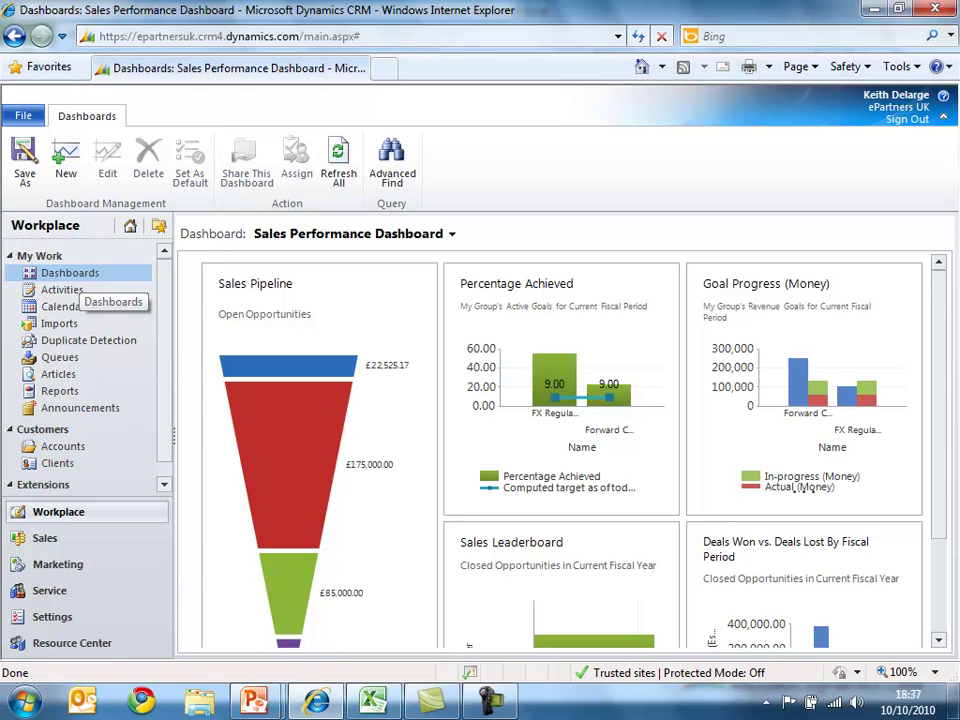
pyautogui.click(65, 160)
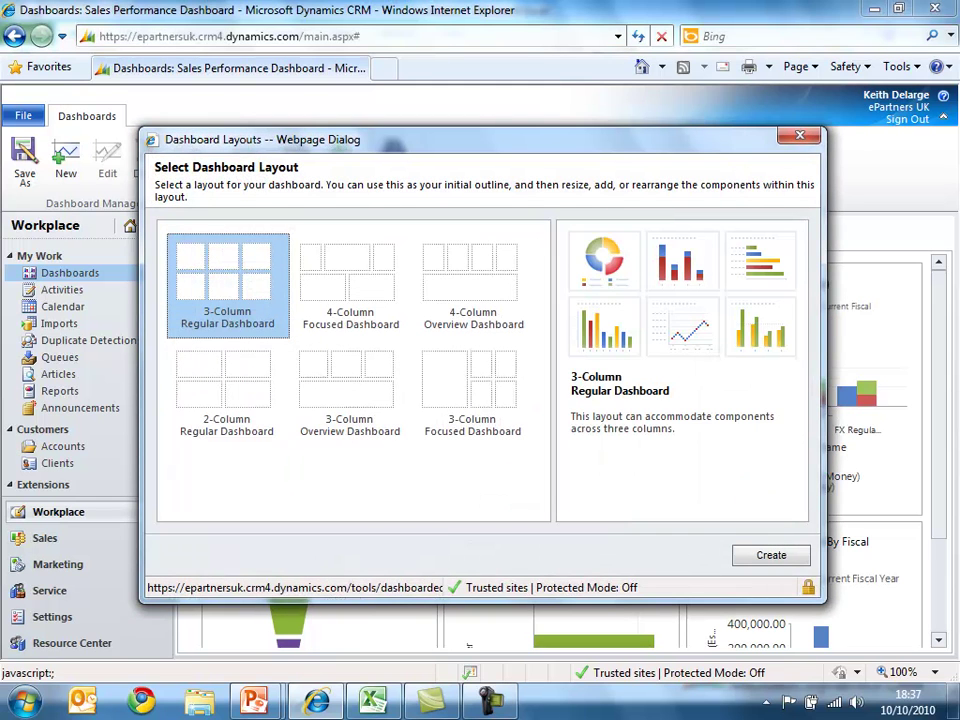
pyautogui.click(349, 385)
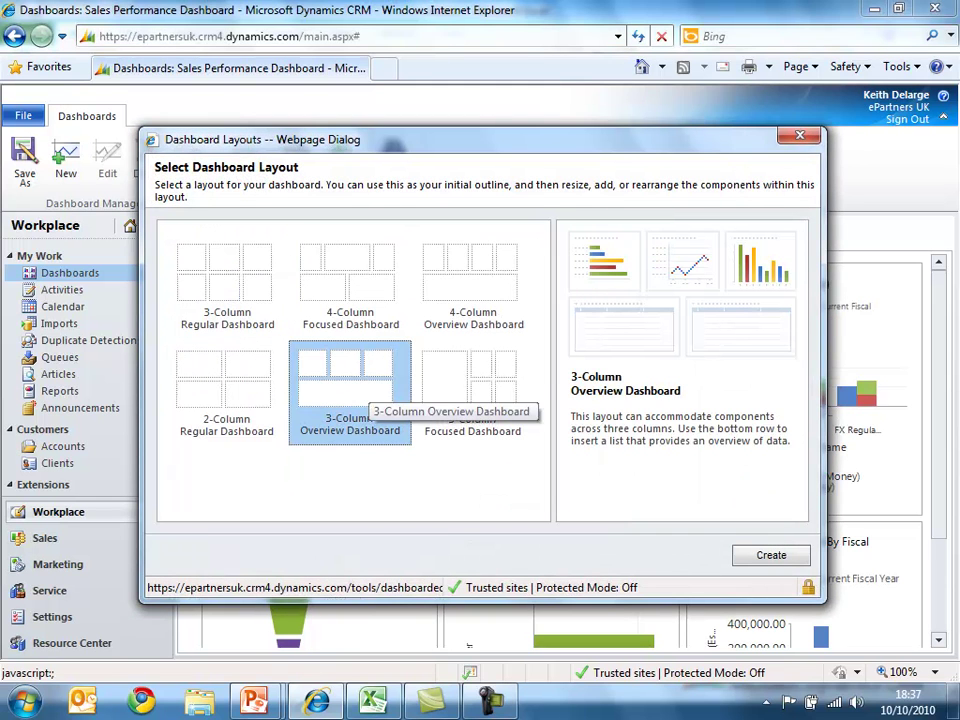
pyautogui.click(771, 555)
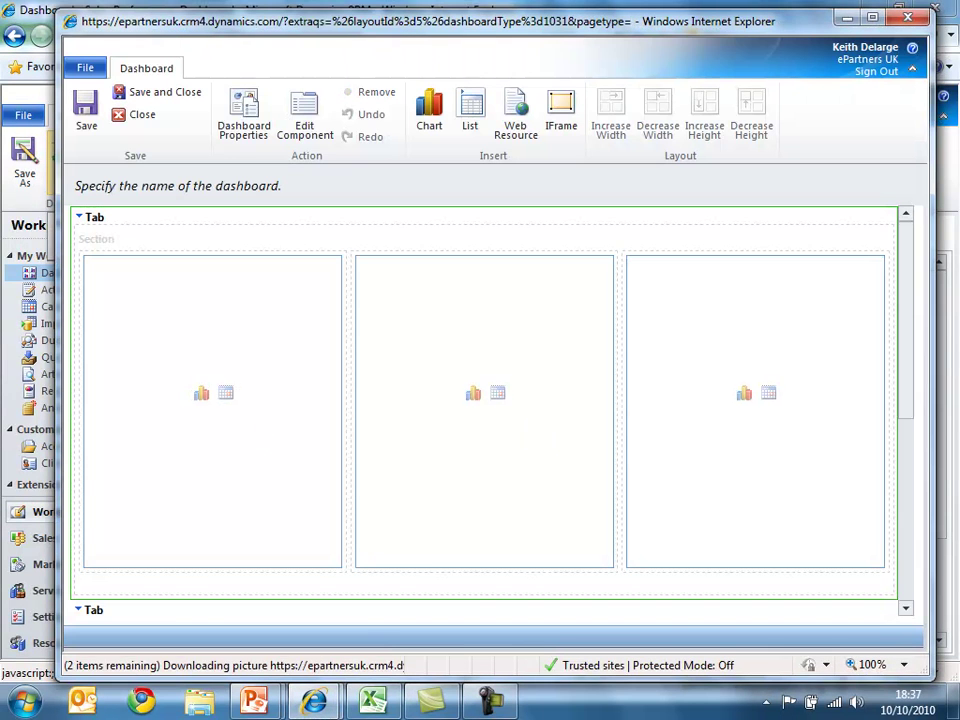
# Add the Service Contract chart Invoice Value by Contract Type, using the Active Service Contracts view, to the first dashboard column.
pyautogui.click(201, 400)
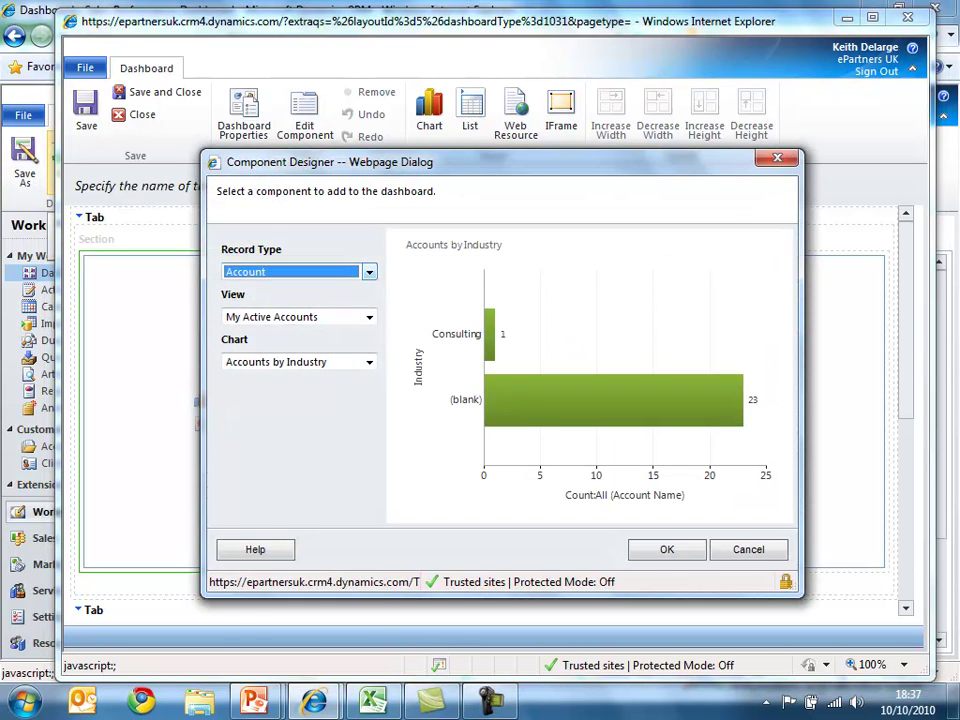
pyautogui.click(370, 272)
pyautogui.press('s')
pyautogui.press('s')
pyautogui.press('s')
pyautogui.press('s')
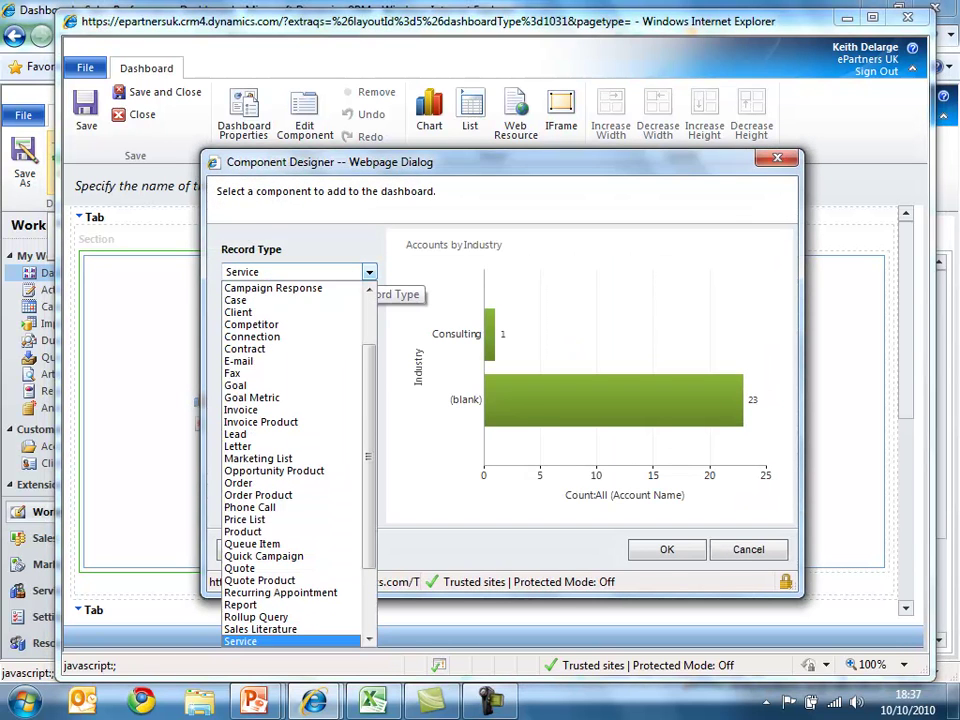
pyautogui.press('Return')
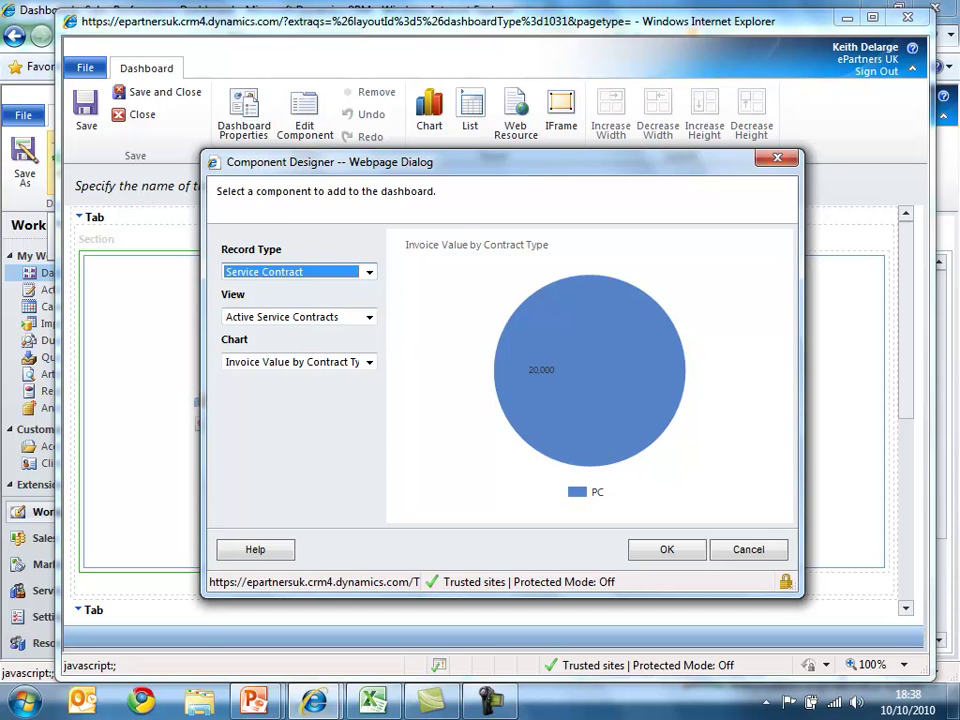
pyautogui.click(666, 549)
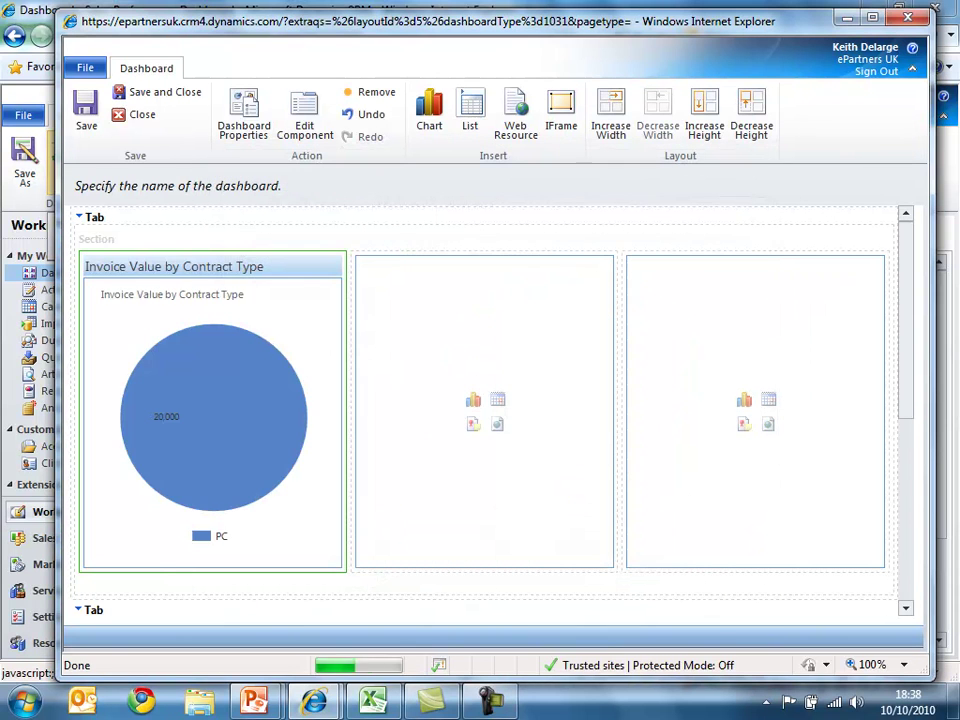
# Insert the Service Contract chart Invoice Value by End Date, with the Active Service Contracts view, in the middle dashboard column.
pyautogui.click(473, 399)
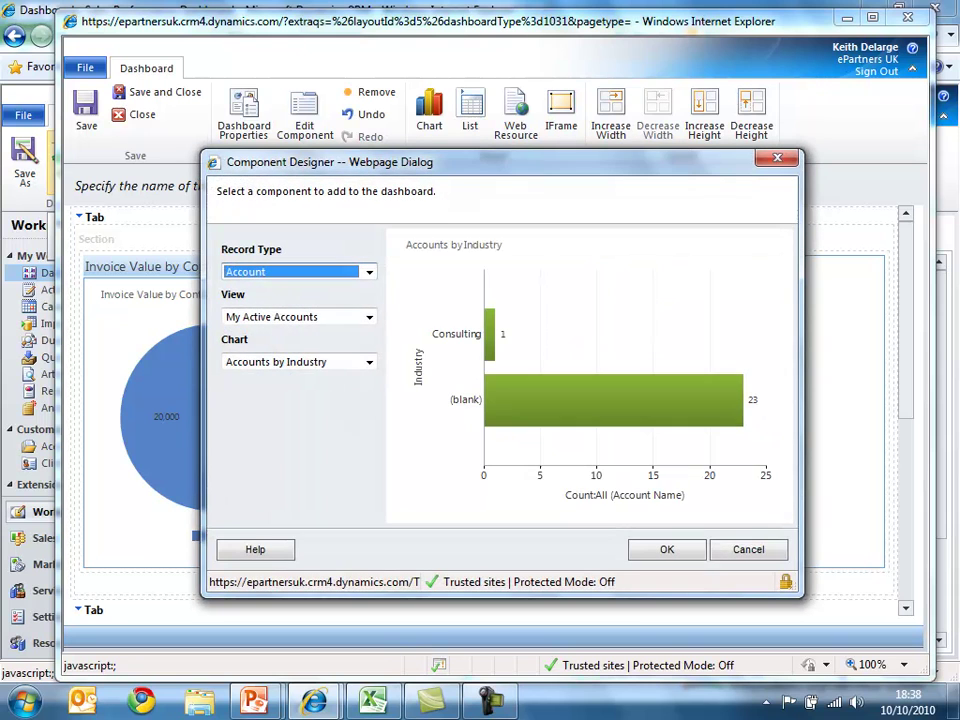
pyautogui.press('s')
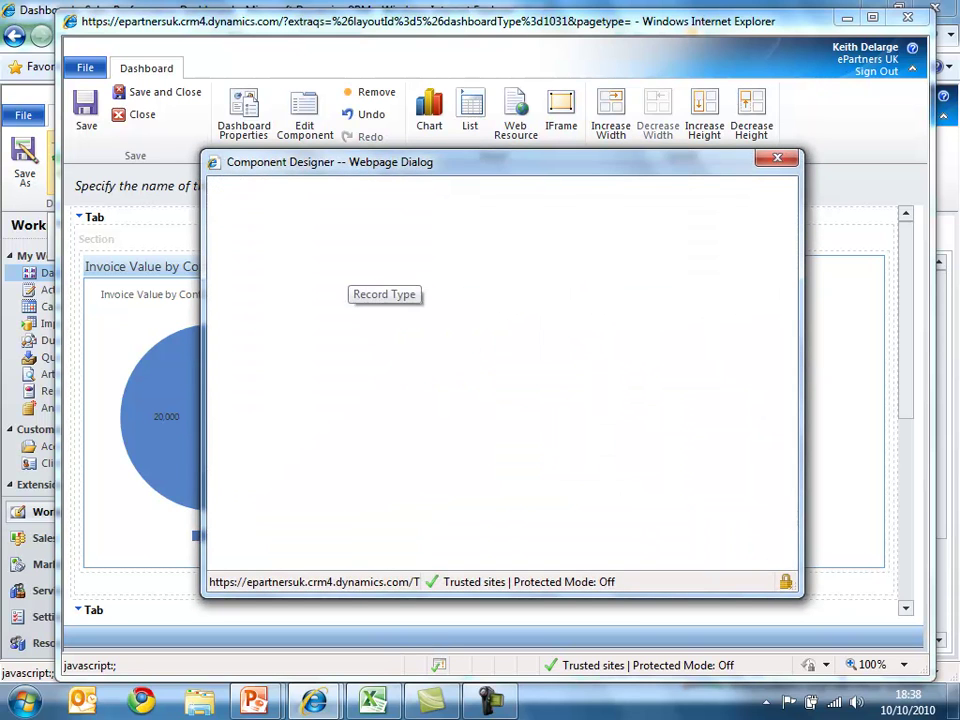
pyautogui.press('s')
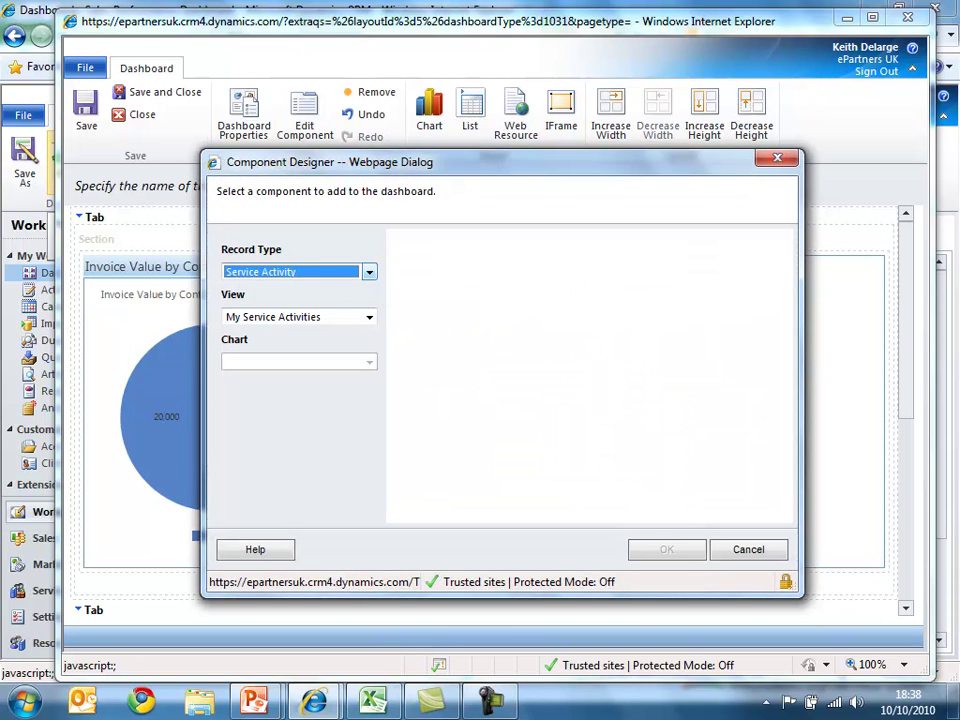
pyautogui.press('s')
pyautogui.click(369, 361)
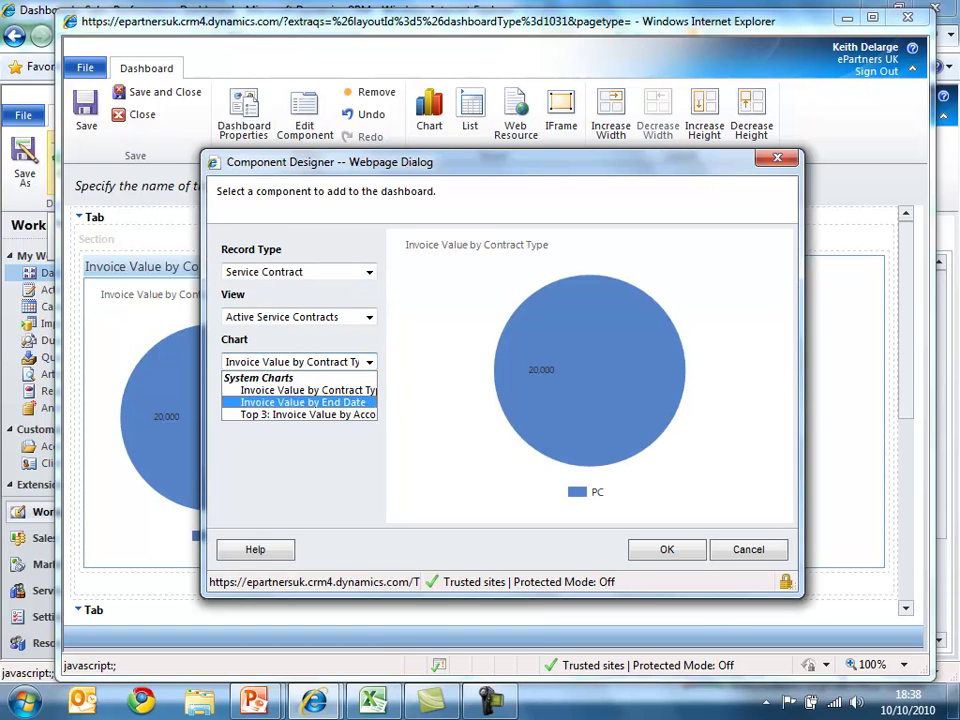
pyautogui.press('Up')
pyautogui.press('Return')
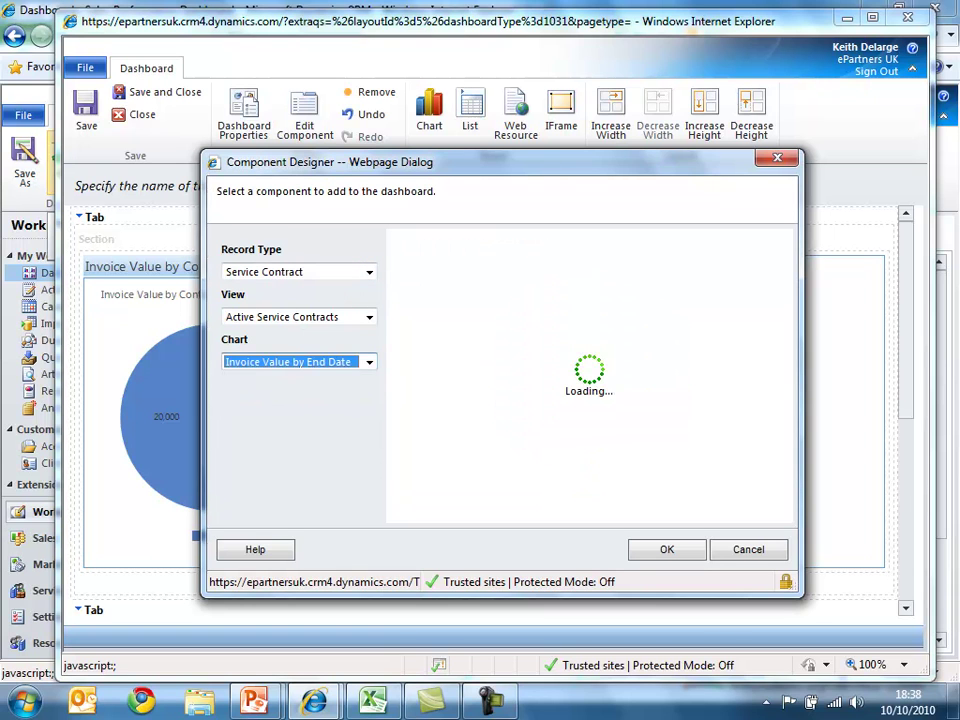
pyautogui.press('Return')
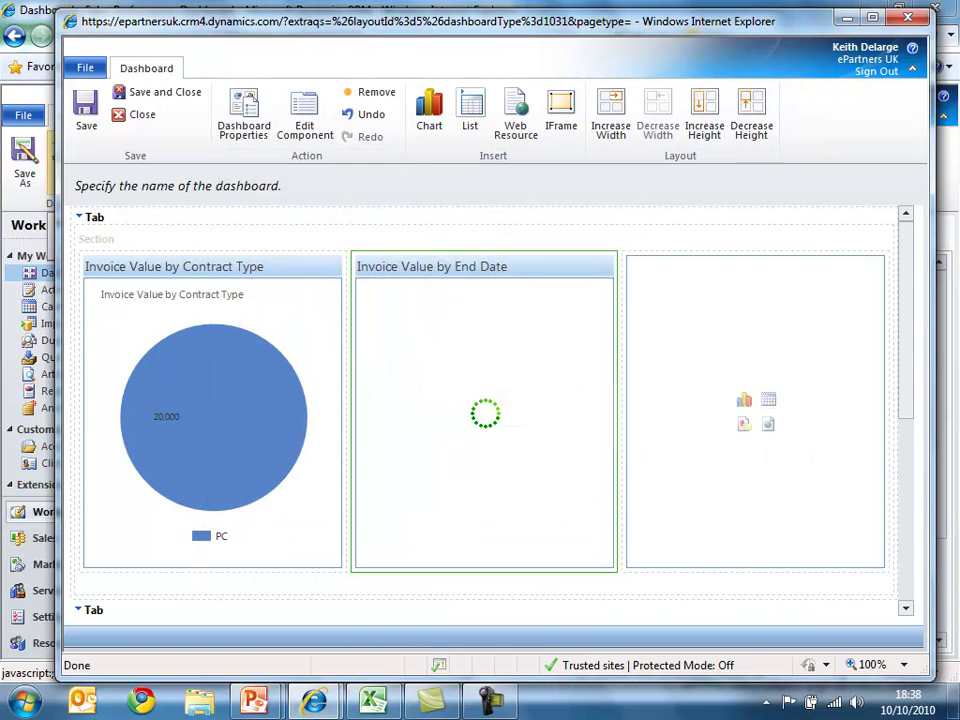
# Place the Service Contract chart Top 3: Invoice Value by Account Name, with the Active Service Contracts view, in the third column.
pyautogui.click(744, 399)
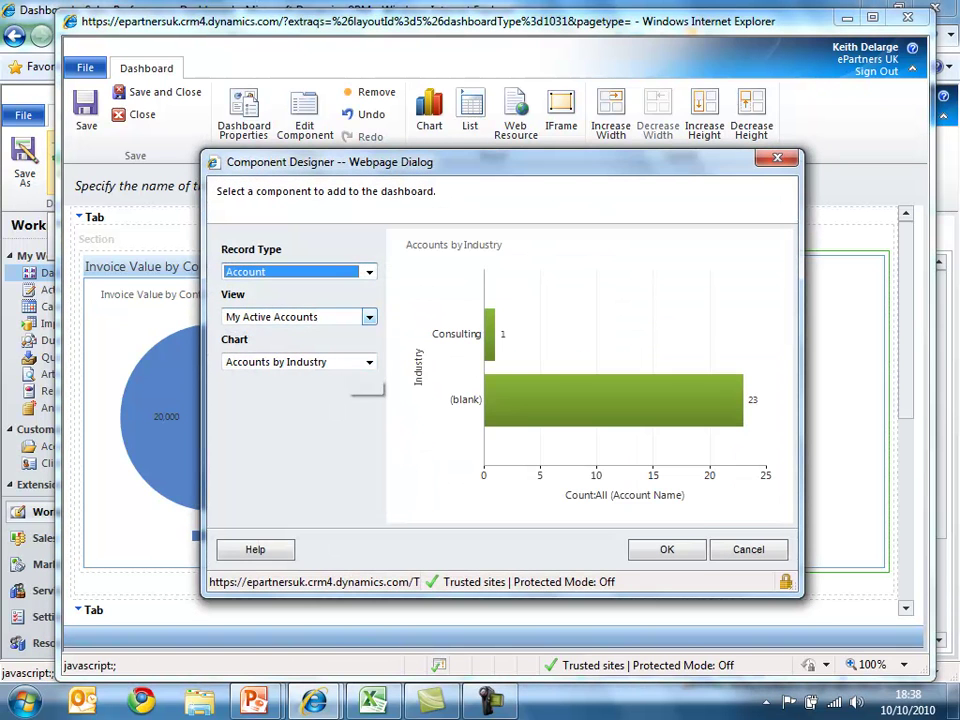
pyautogui.press('Return')
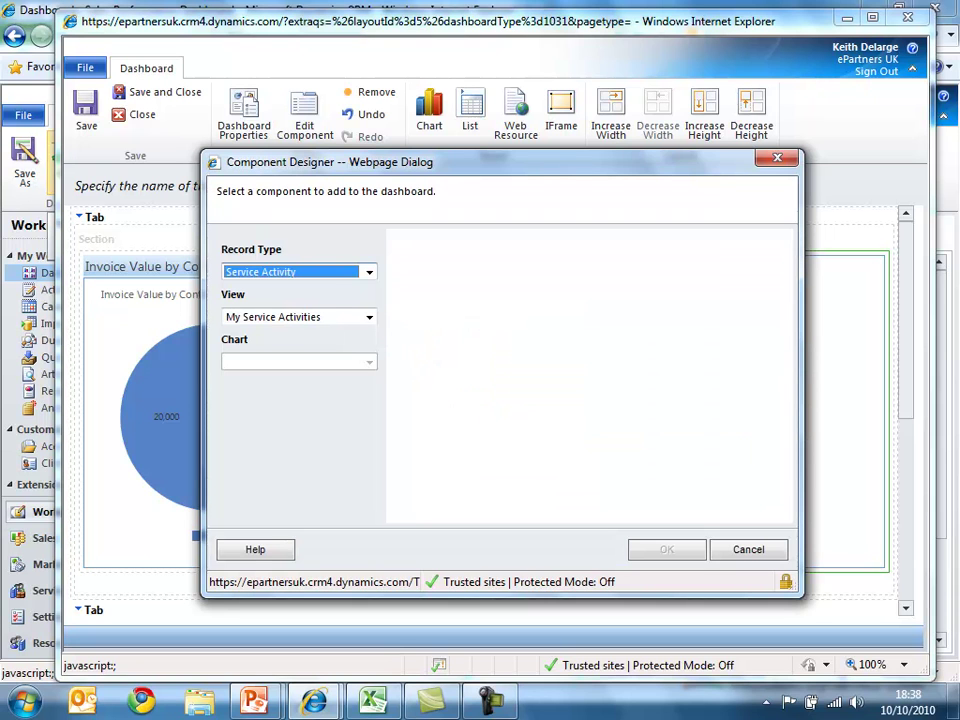
pyautogui.press('Down')
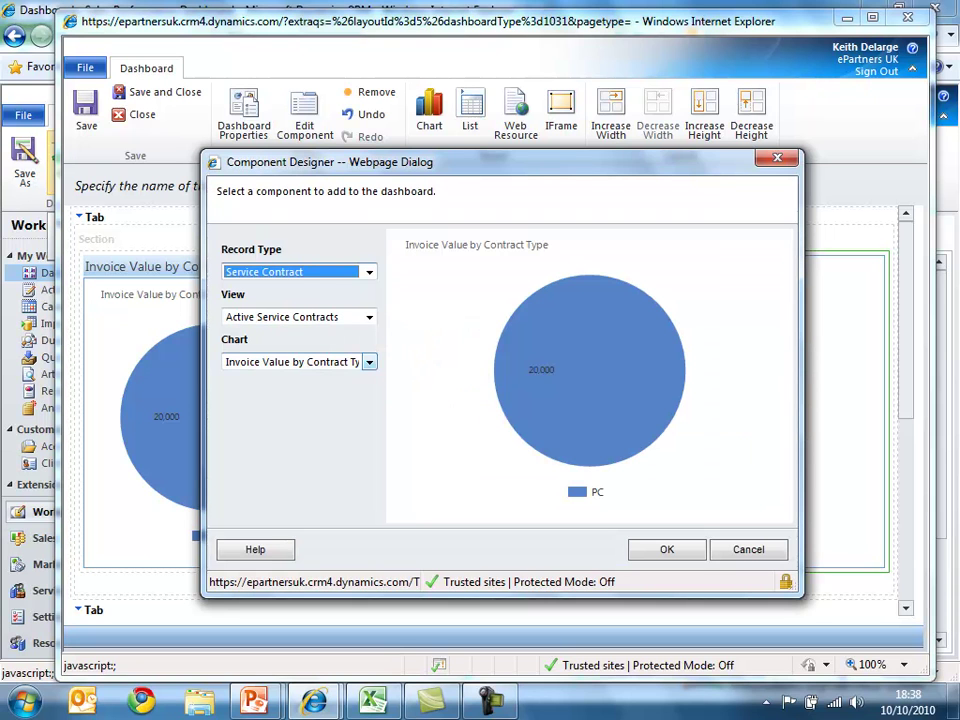
pyautogui.click(369, 362)
pyautogui.press('Return')
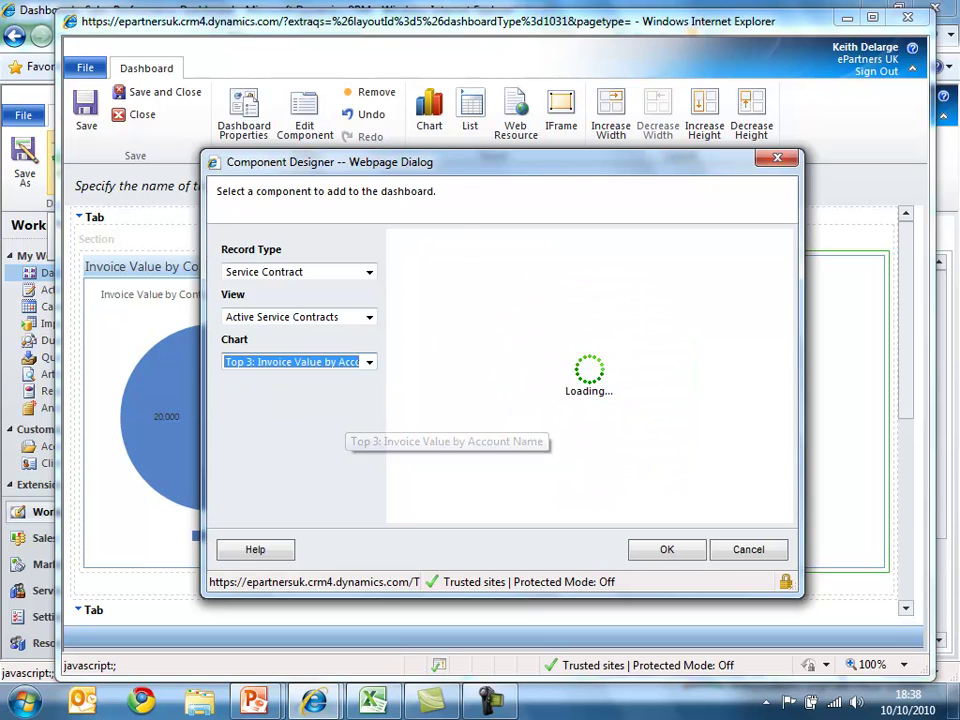
pyautogui.press('Tab')
pyautogui.press('Return')
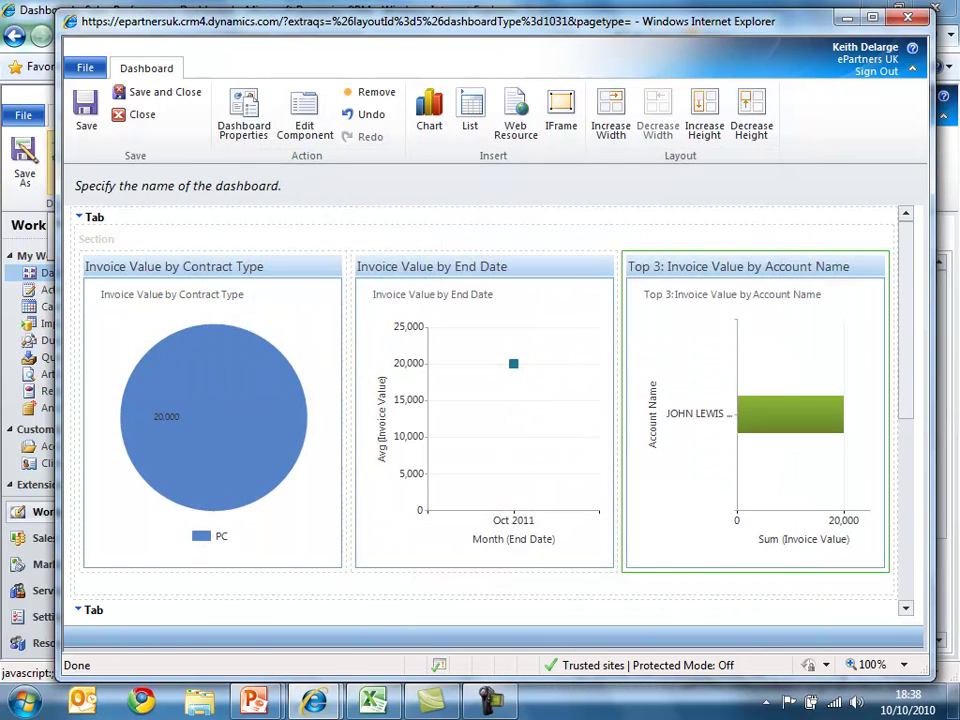
# Add a Service Contracts list with the Active Service Contracts view to the full-width section below the charts and label its tab Service Contracts.
pyautogui.scroll(-3, 490, 410)
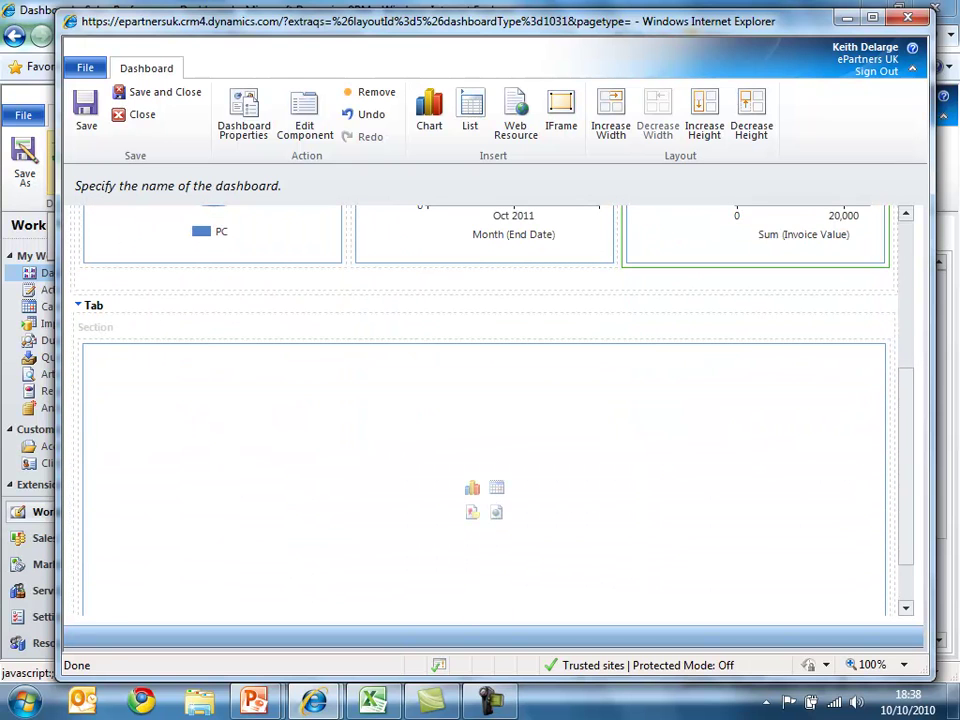
pyautogui.click(496, 511)
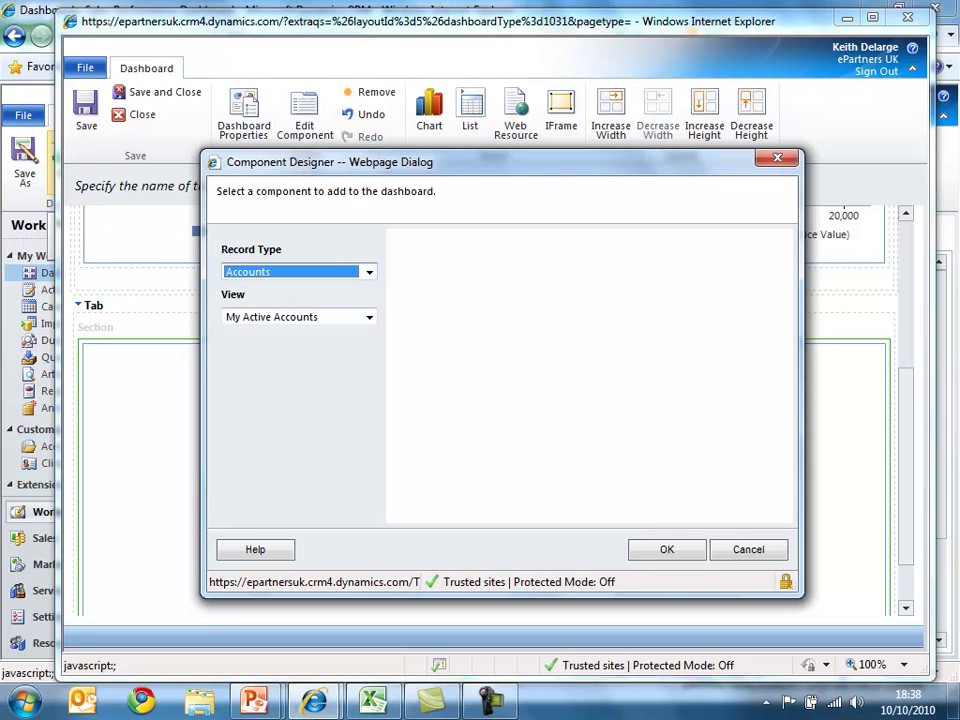
pyautogui.press('s')
pyautogui.press('s')
pyautogui.press('s')
pyautogui.press('s')
pyautogui.press('s')
pyautogui.press('s')
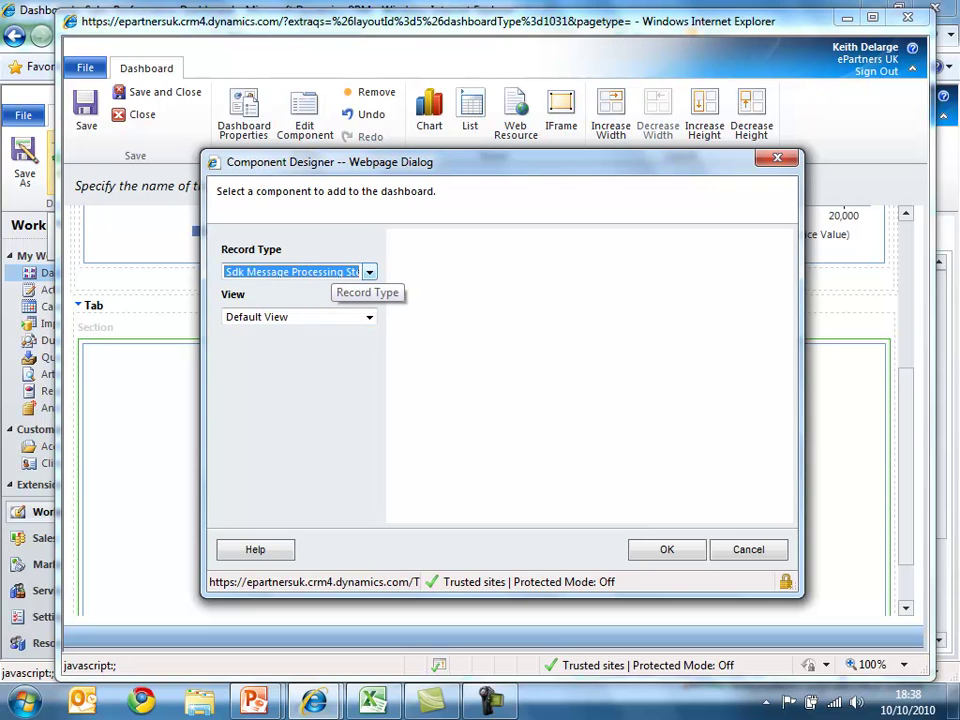
pyautogui.click(332, 272)
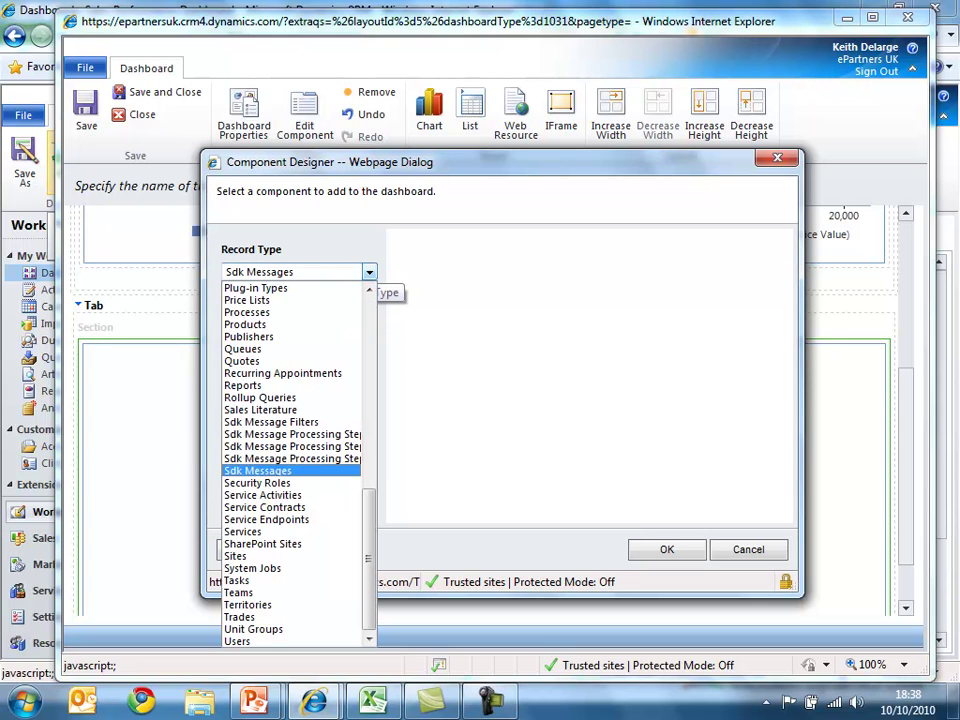
pyautogui.press('Up')
pyautogui.press('Up')
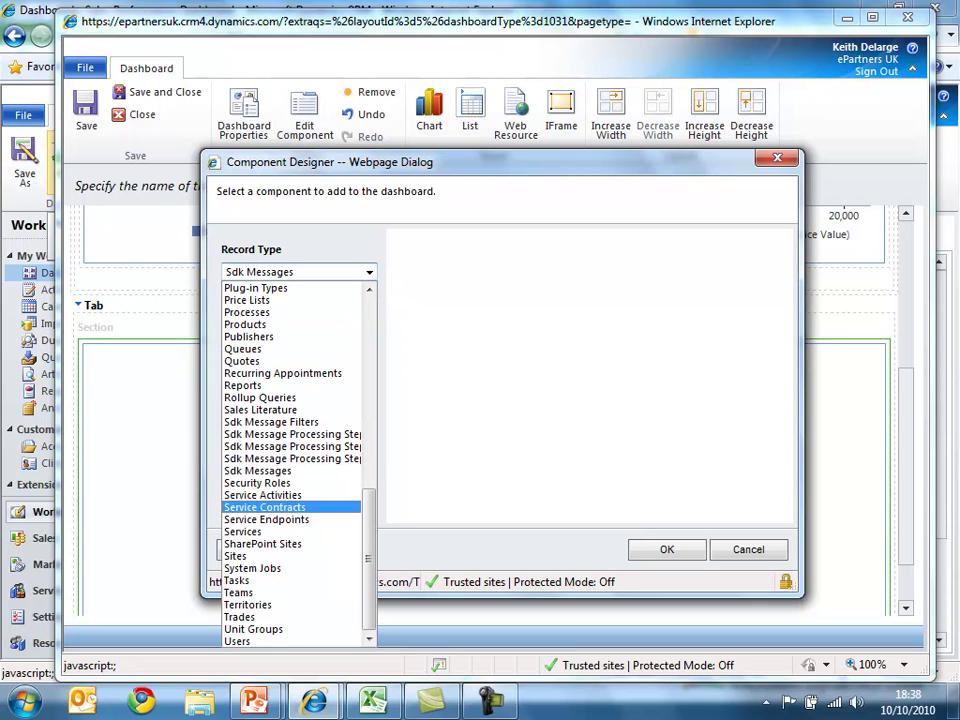
pyautogui.press('Return')
pyautogui.press('Return')
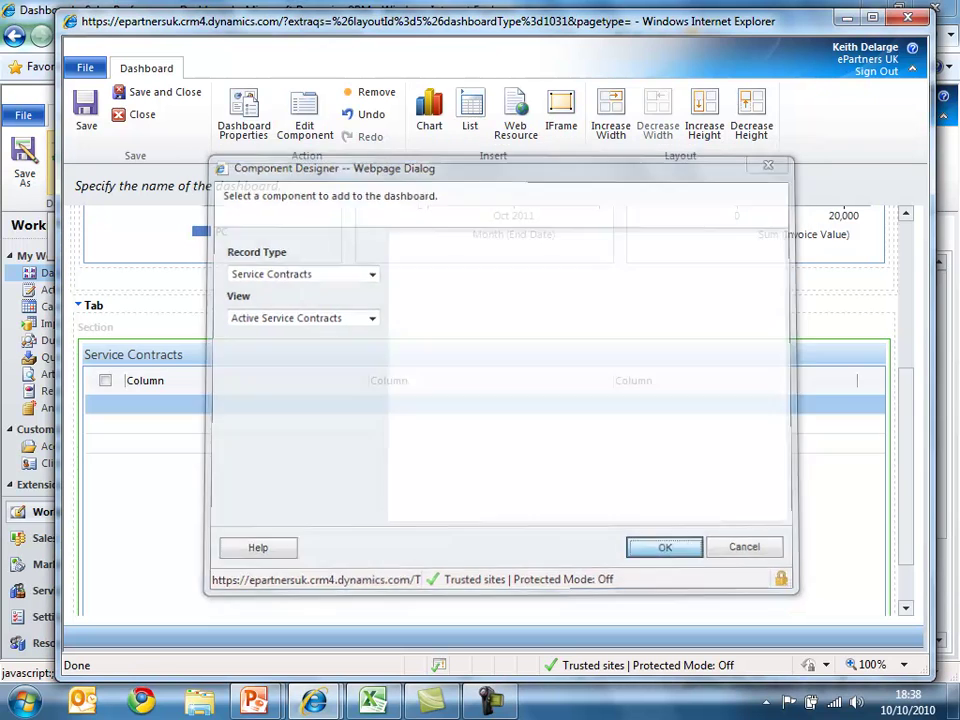
pyautogui.doubleClick(93, 305)
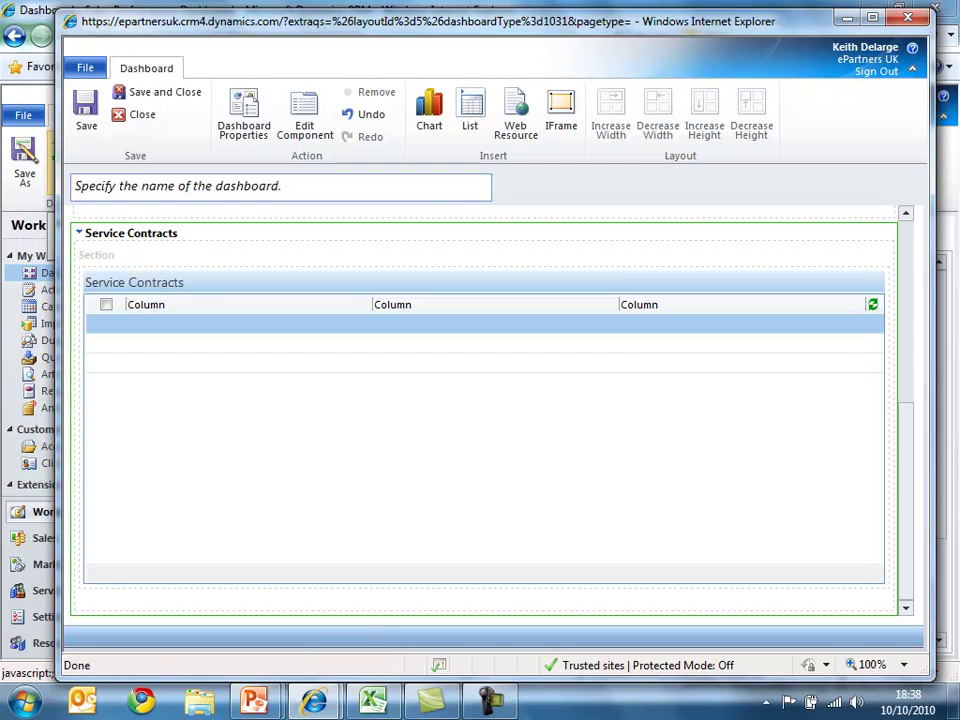
# Name the dashboard Service Contracts Dashboards, then save it and close the designer.
pyautogui.click(77, 186)
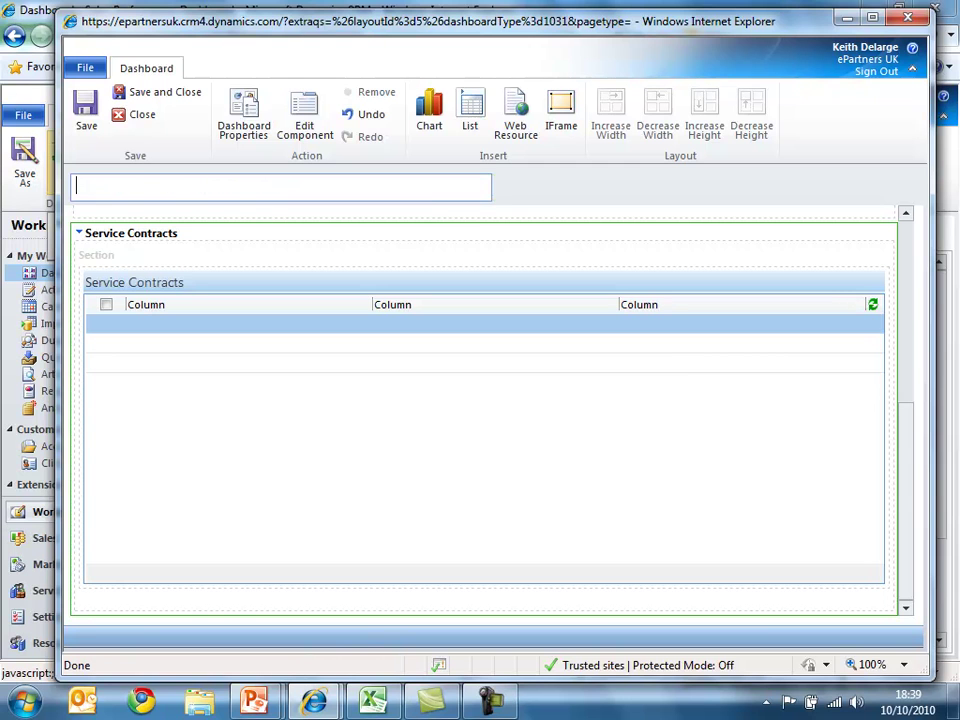
pyautogui.write('Service C')
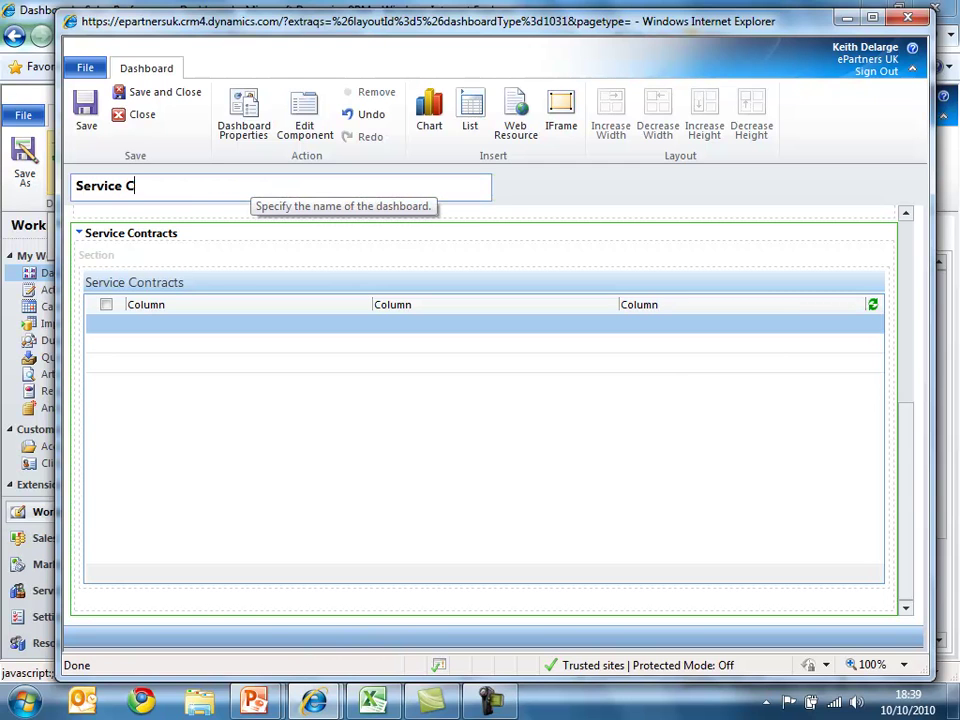
pyautogui.write('ontracts Dashb')
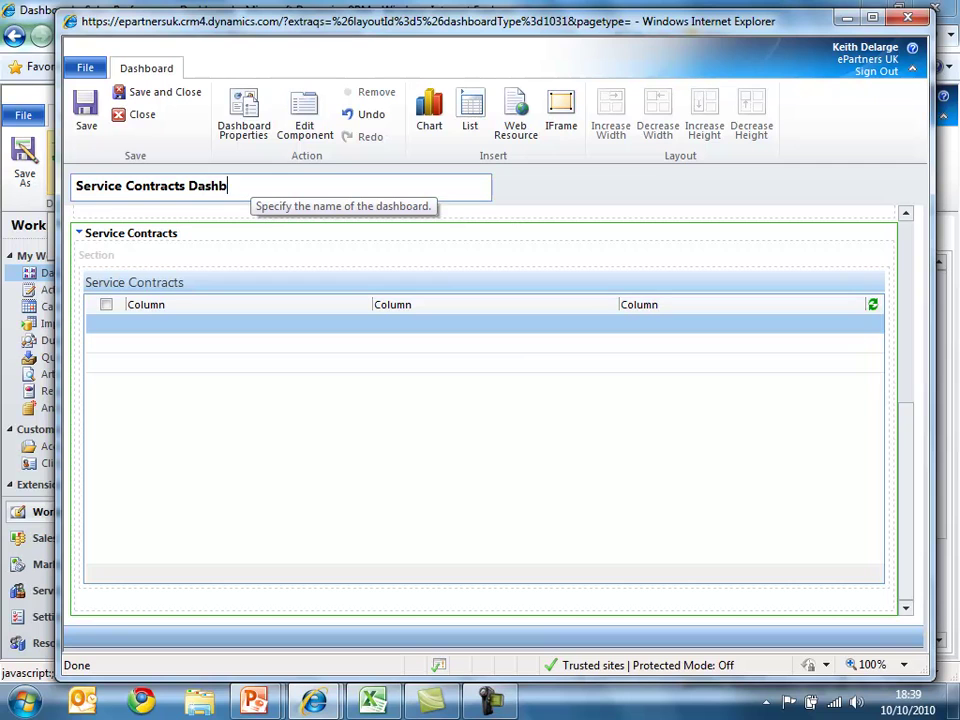
pyautogui.write('oards')
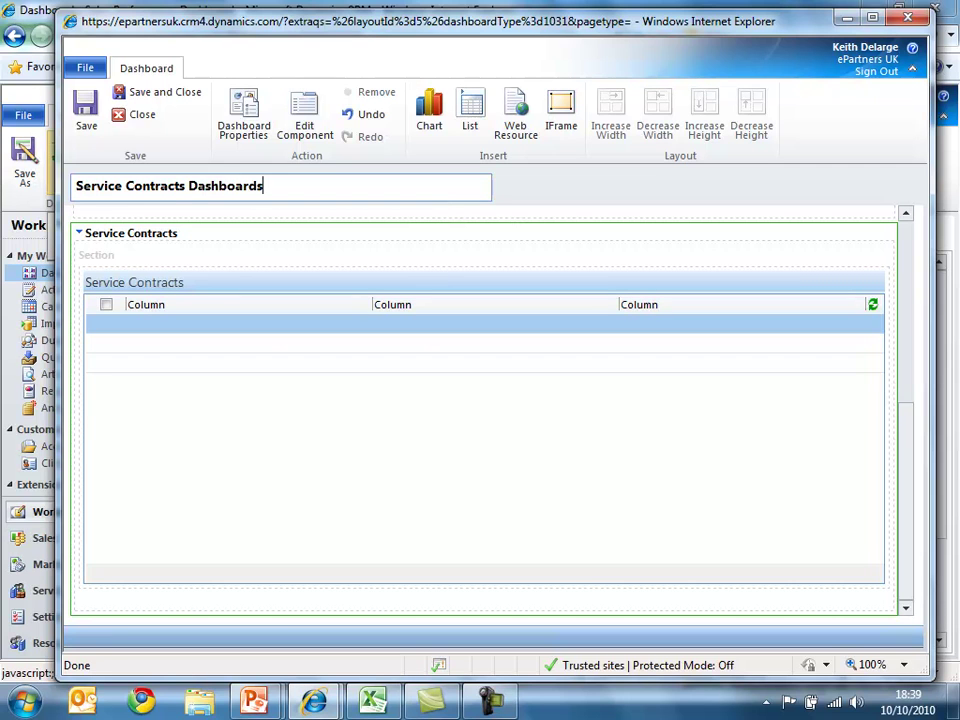
pyautogui.press('Tab')
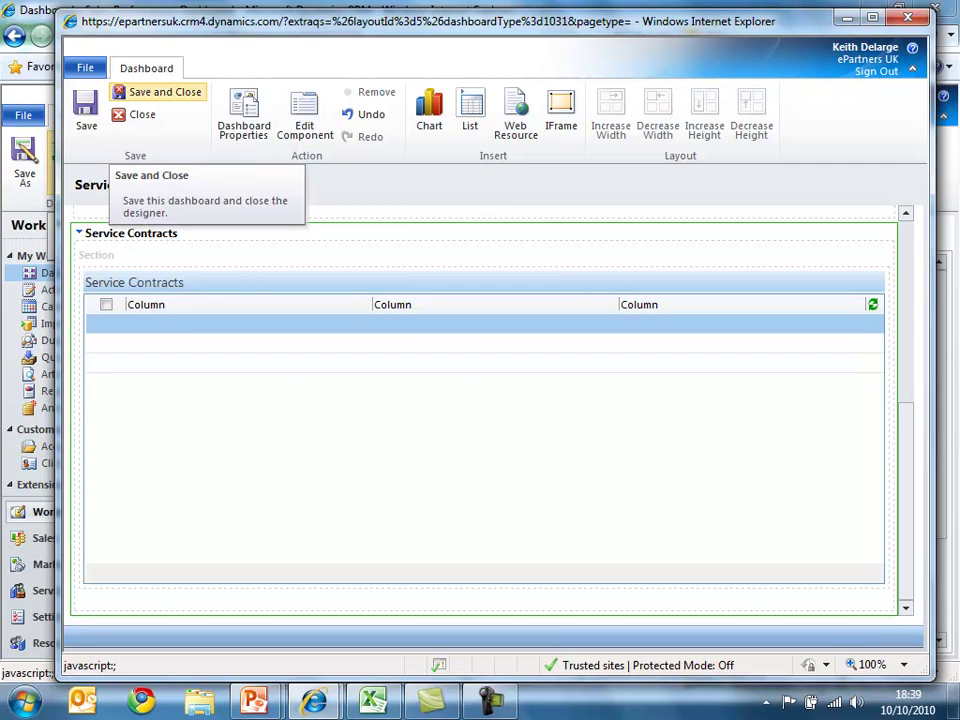
pyautogui.press('Return')
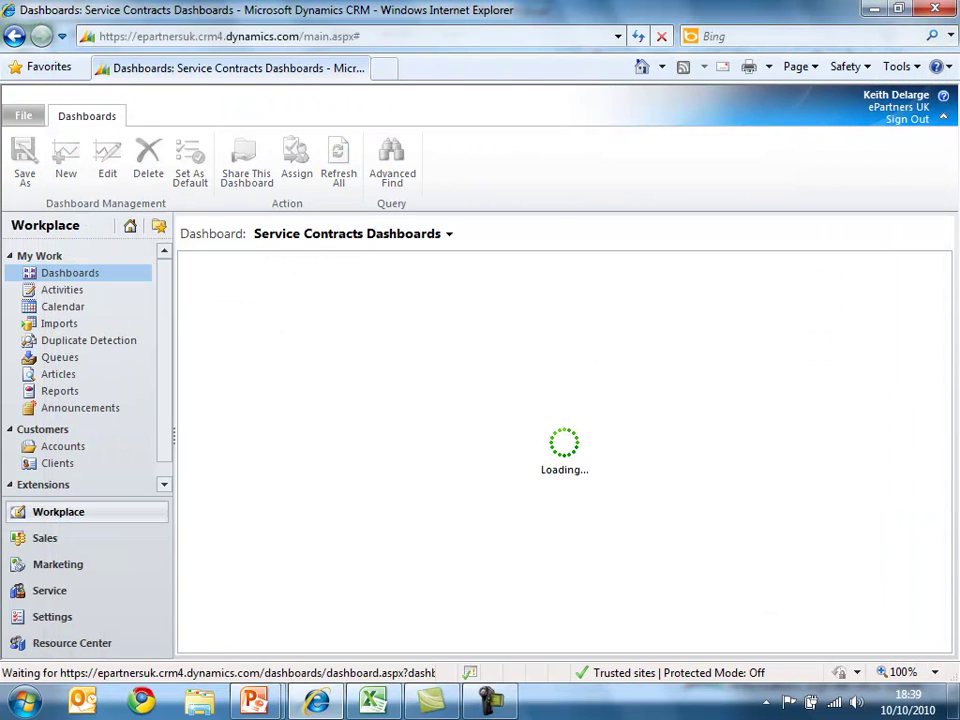